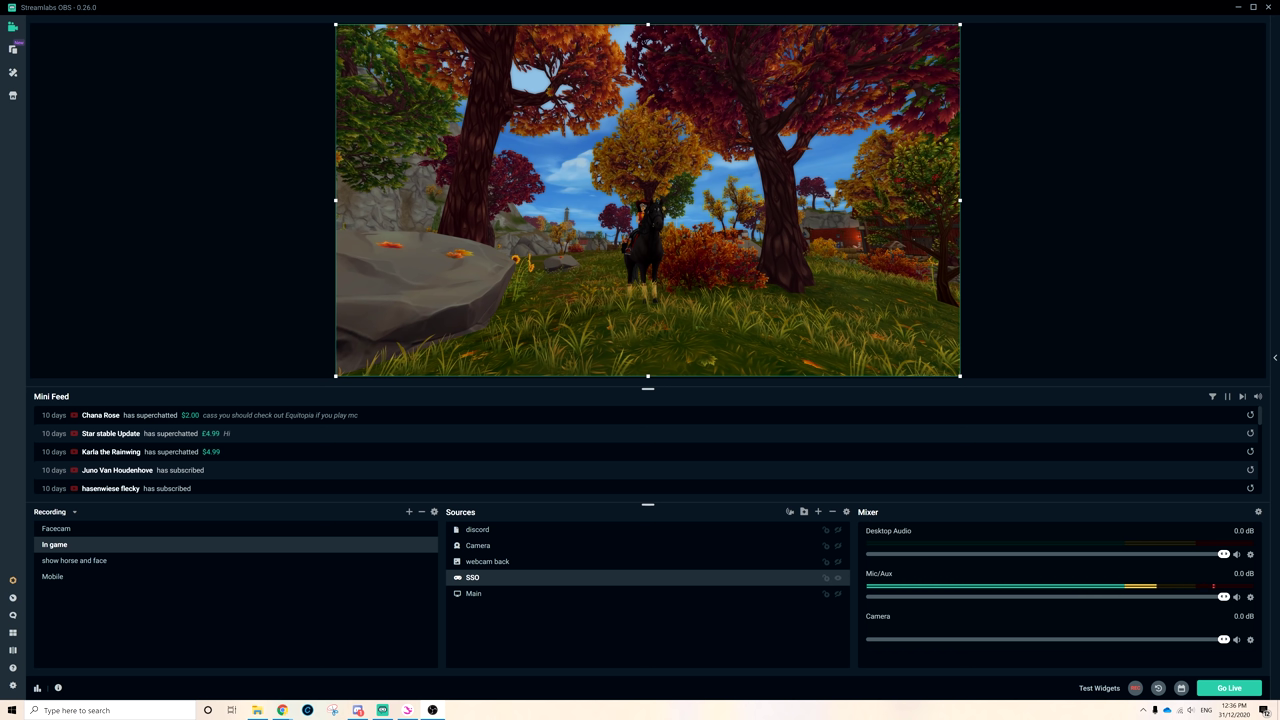
{"action": "left_click_drag", "start_coordinate": [1279, 106], "coordinate": [520, 126]}
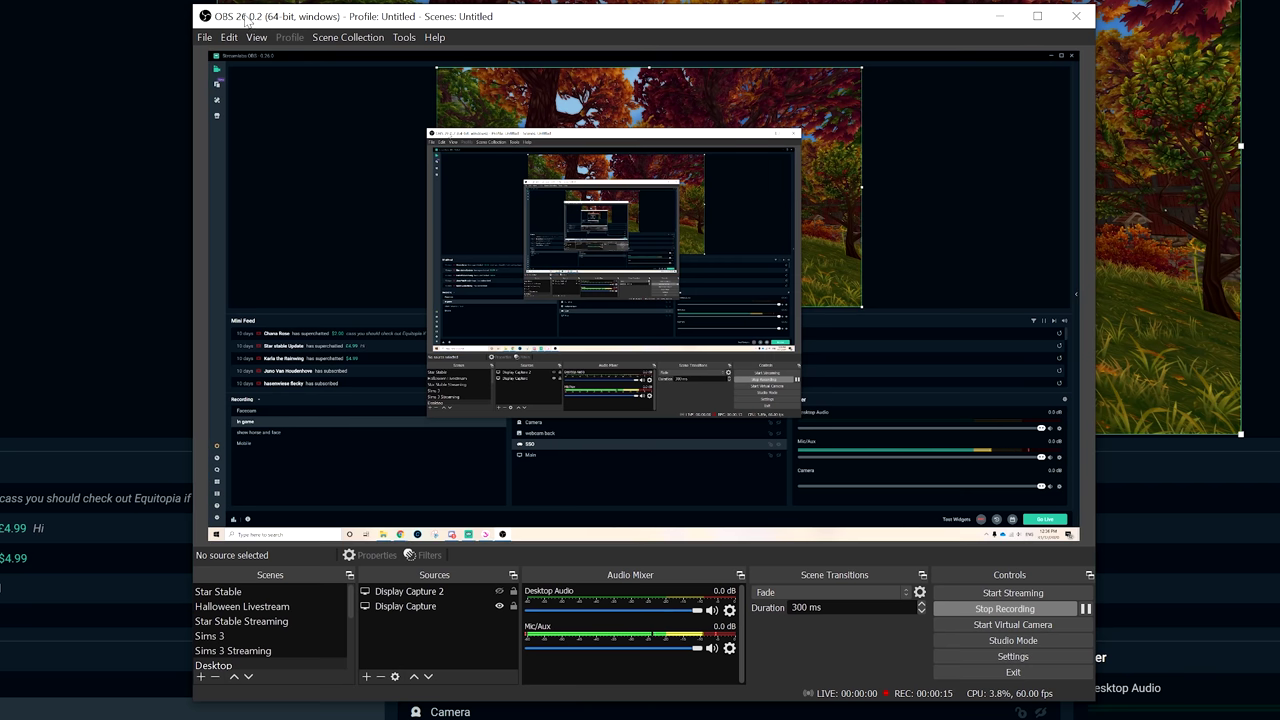
{"action": "mouse_move", "coordinate": [245, 18]}
{"action": "left_mouse_down"}
{"action": "mouse_move", "coordinate": [166, 31]}
{"action": "mouse_move", "coordinate": [201, 39]}
{"action": "mouse_move", "coordinate": [226, 16]}
{"action": "left_mouse_up"}
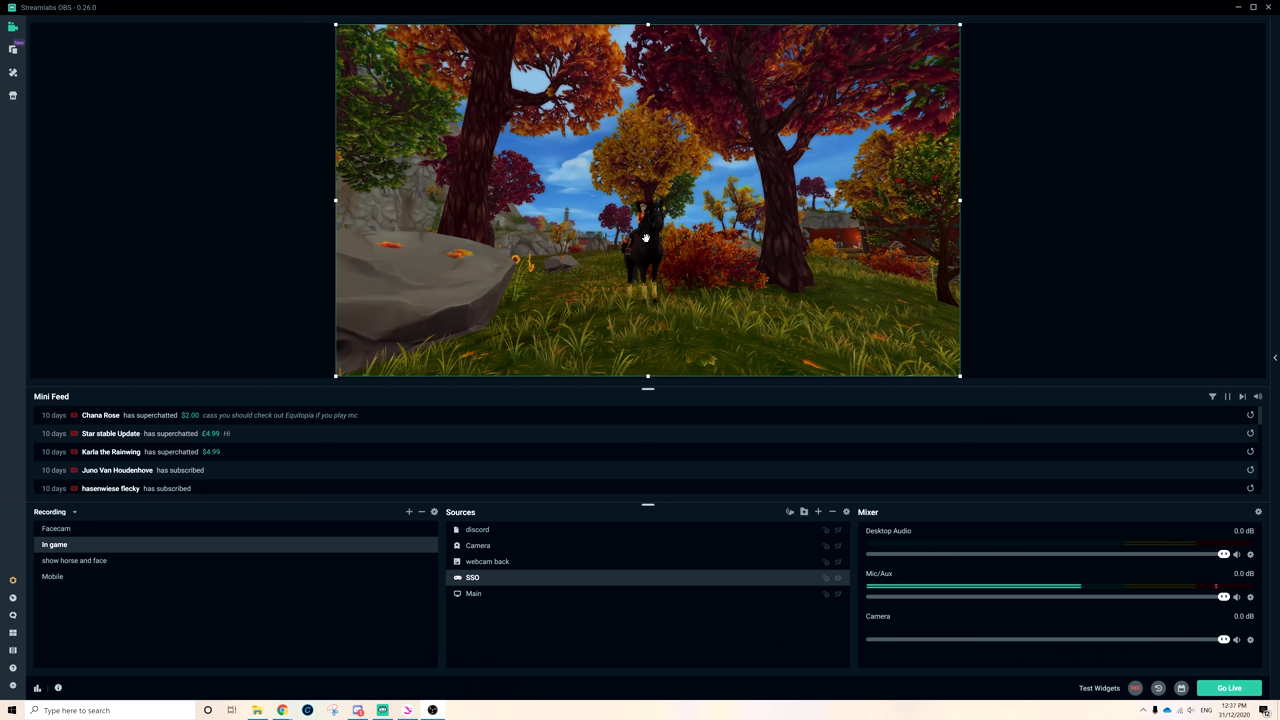
{"action": "left_click", "coordinate": [165, 253]}
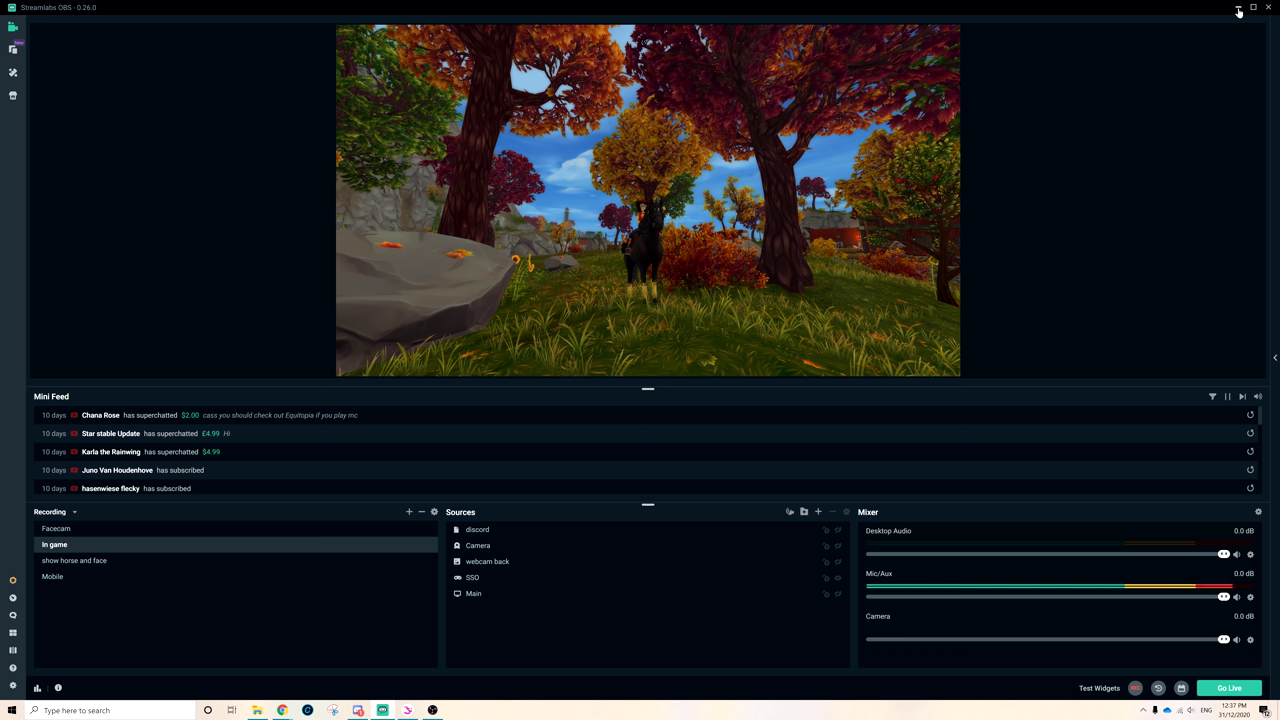
Switch to the browser, search Google for "obs streamlabs" and open the Streamlabs website
{"action": "left_click", "coordinate": [1238, 10]}
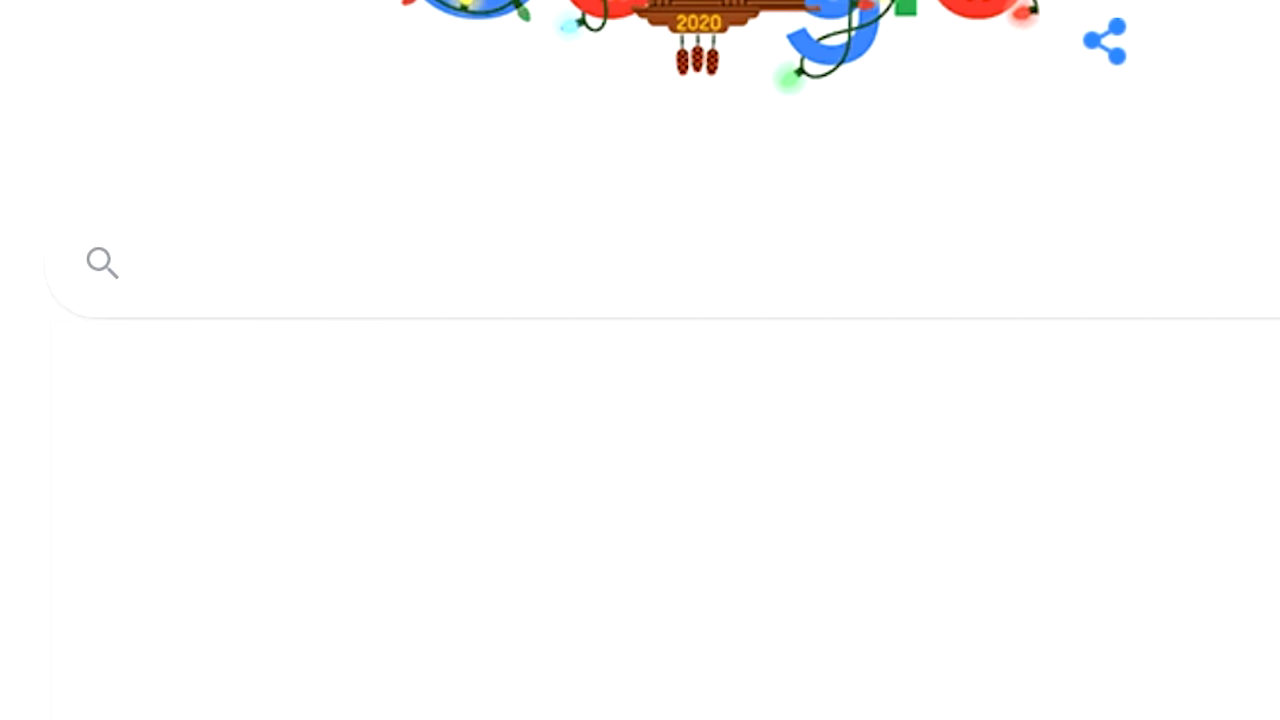
{"action": "type", "text": "obs stre"}
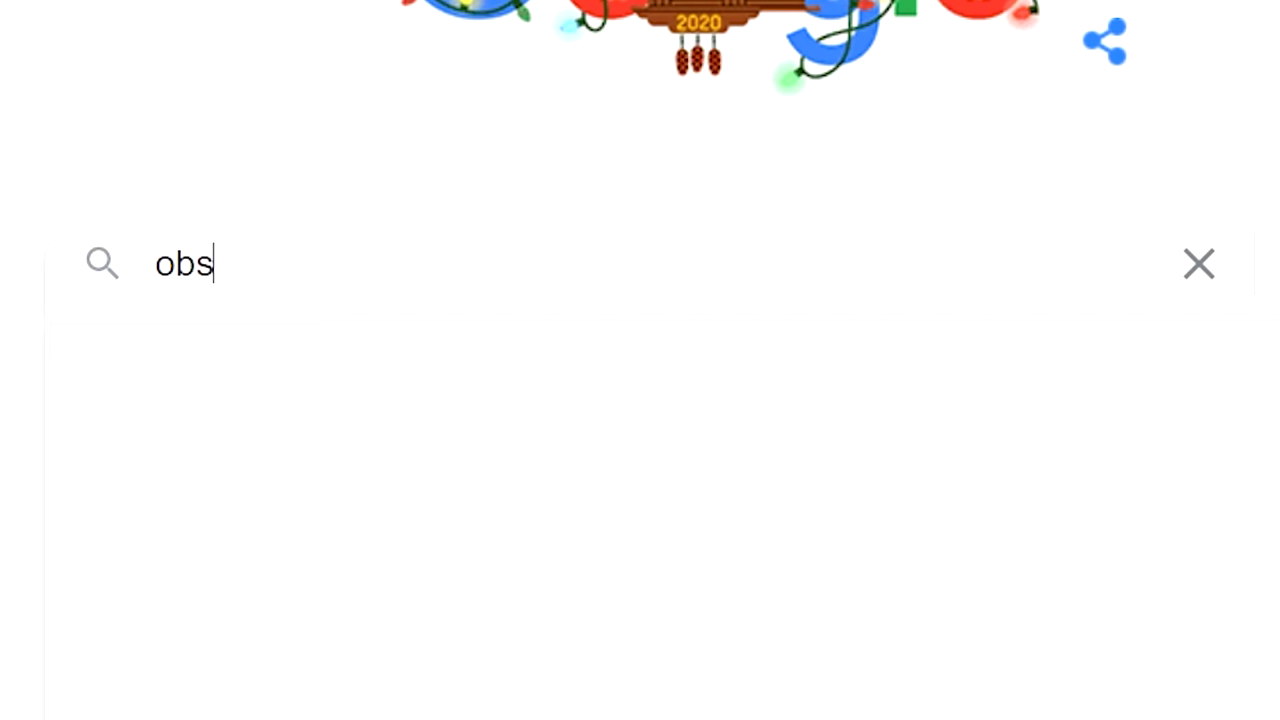
{"action": "type", "text": "amlabs"}
{"action": "key", "text": "Return"}
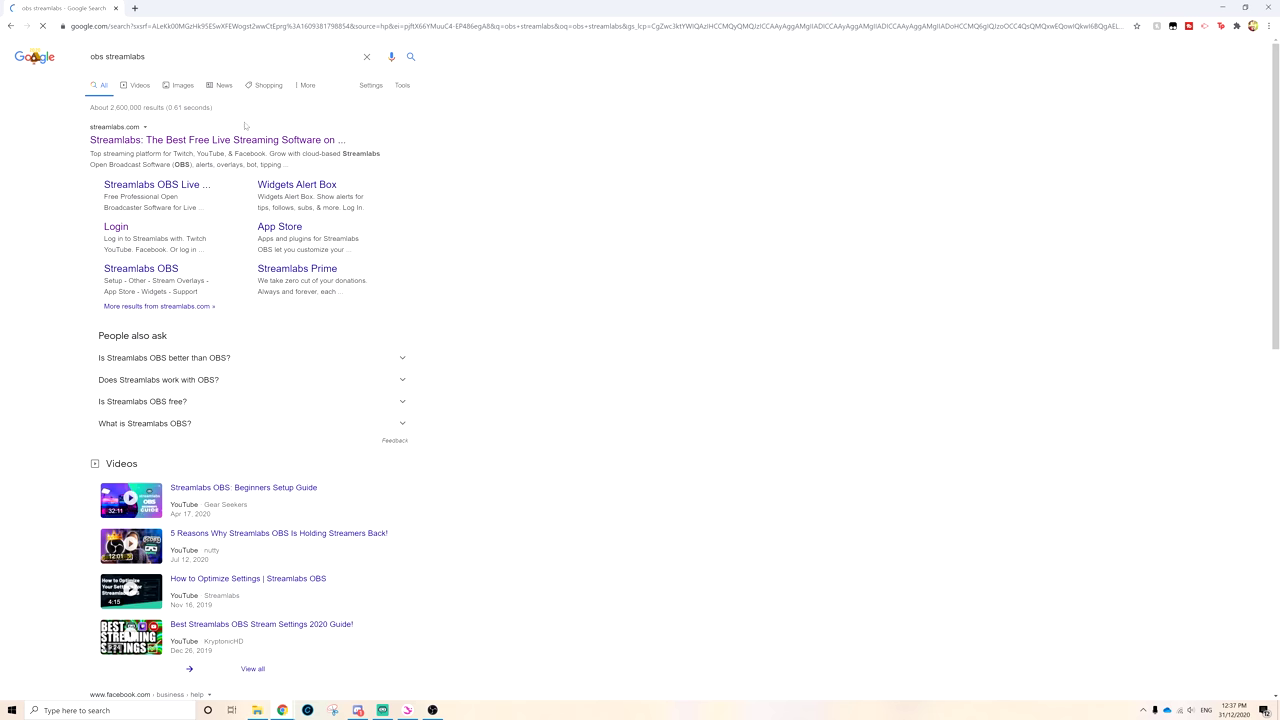
{"action": "left_click", "coordinate": [185, 141]}
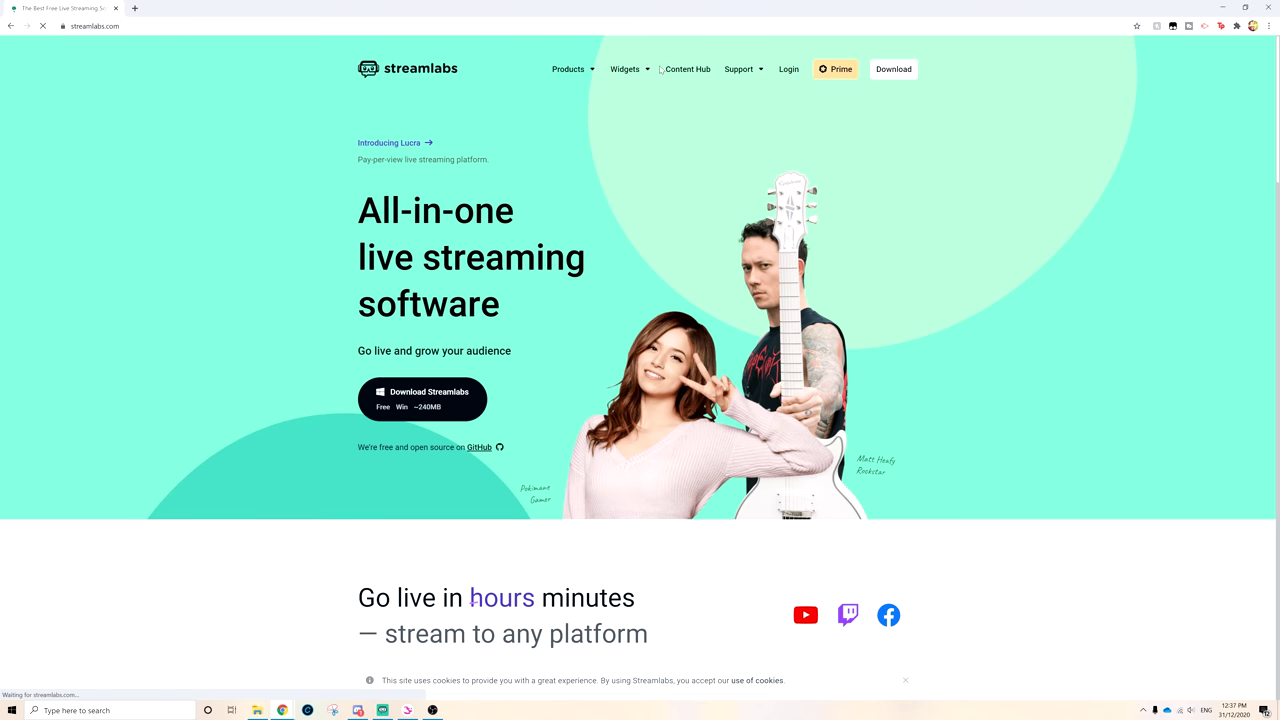
{"action": "left_click", "coordinate": [908, 76]}
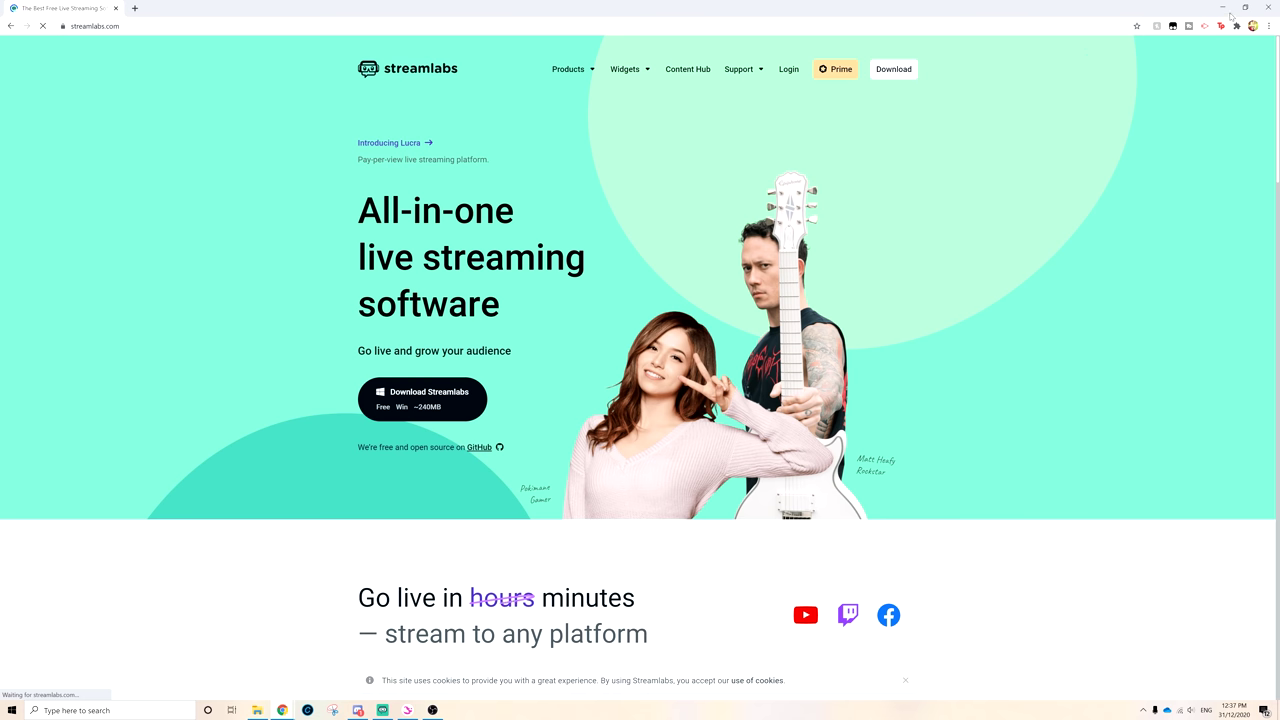
Switch back to Streamlabs OBS and create a new scene collection named "Tutorial"
{"action": "left_click", "coordinate": [382, 710]}
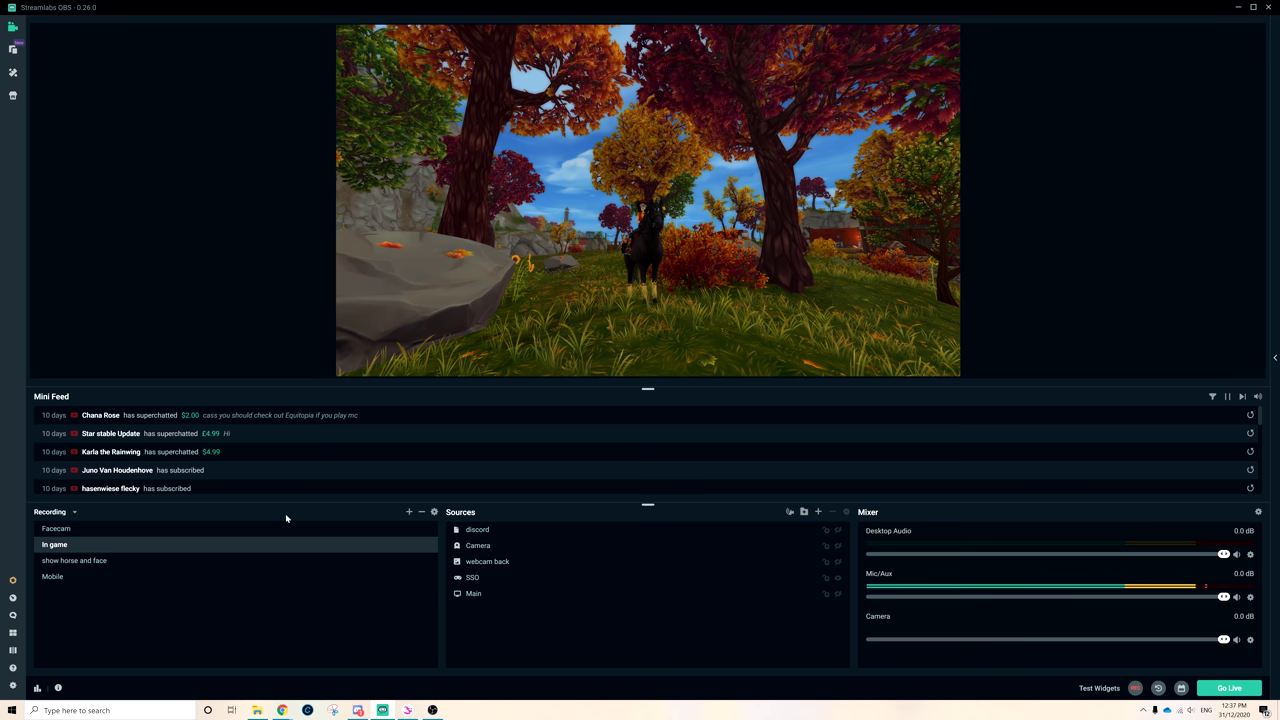
{"action": "left_click", "coordinate": [52, 512]}
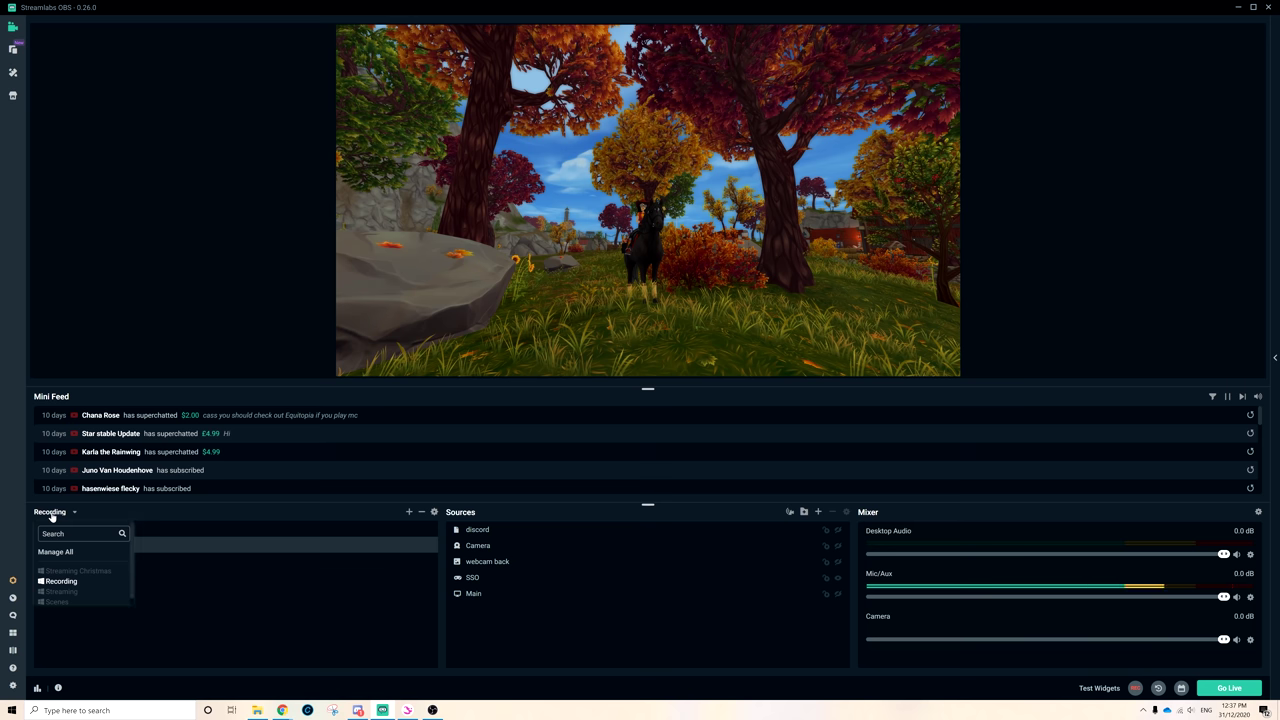
{"action": "left_click", "coordinate": [60, 553]}
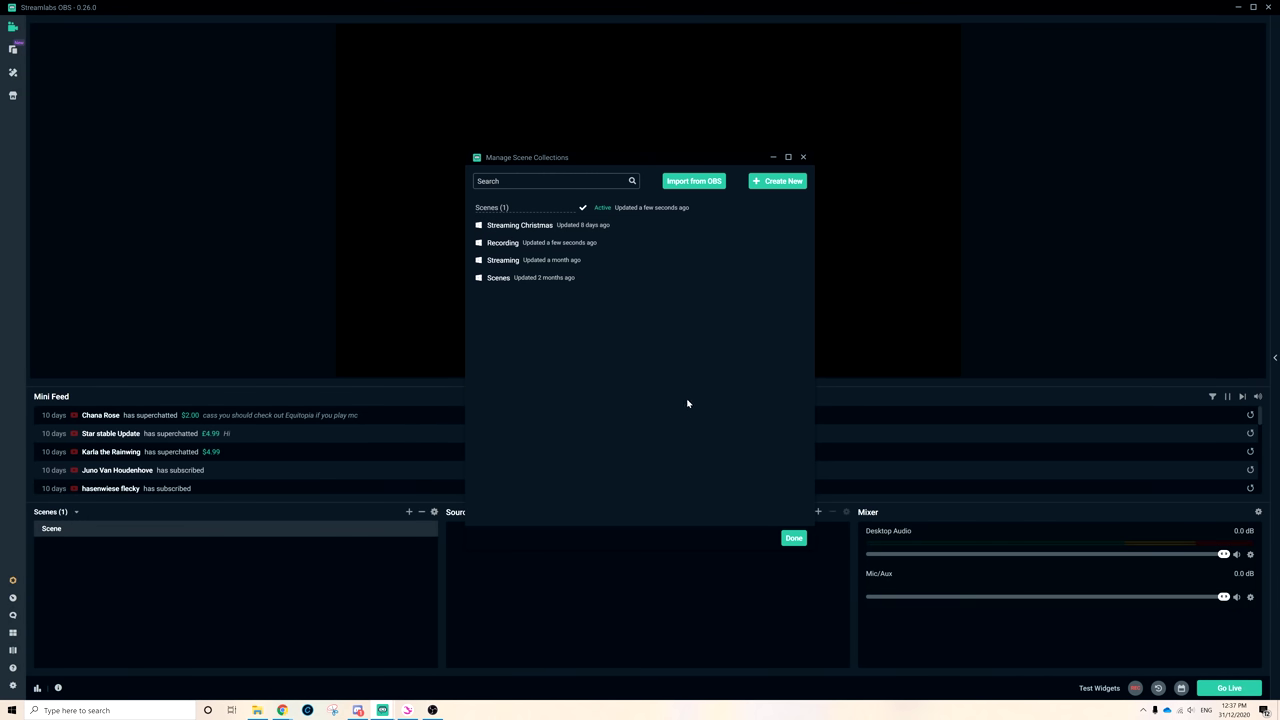
{"action": "double_click", "coordinate": [530, 218]}
{"action": "key", "text": "BackSpace"}
{"action": "type", "text": "Tutorial"}
{"action": "key", "text": "Return"}
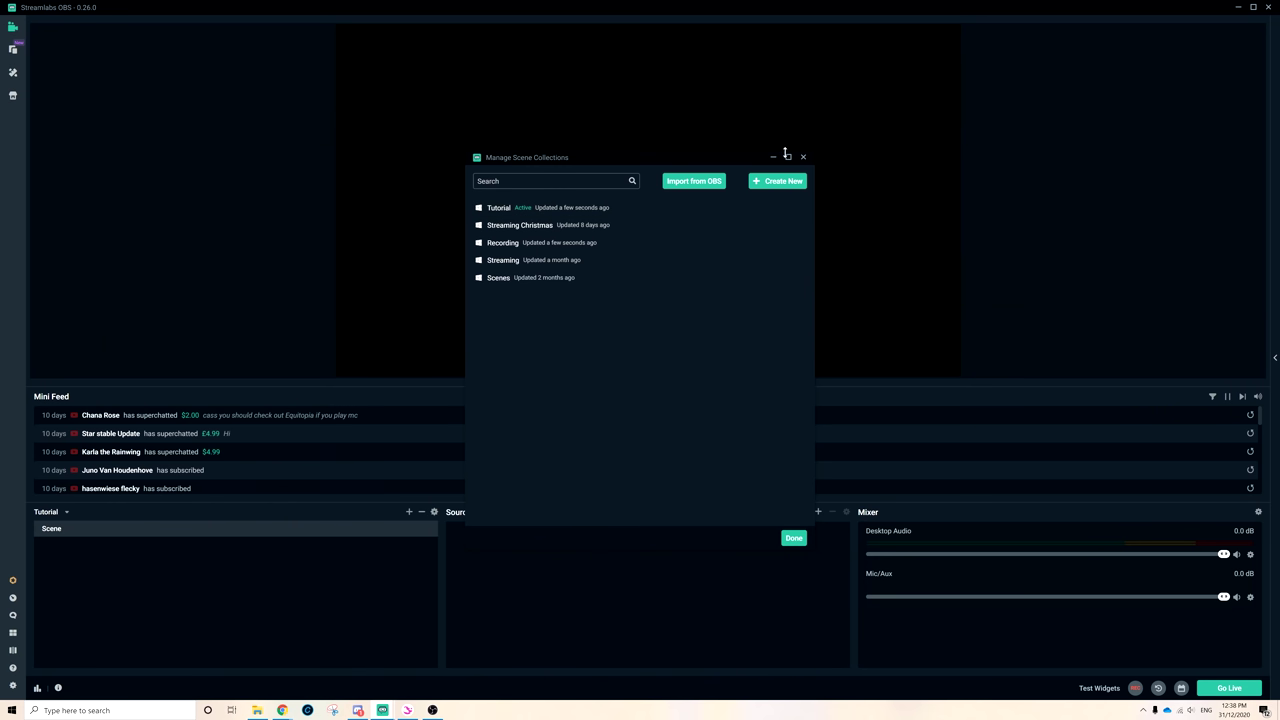
{"action": "left_click", "coordinate": [802, 158]}
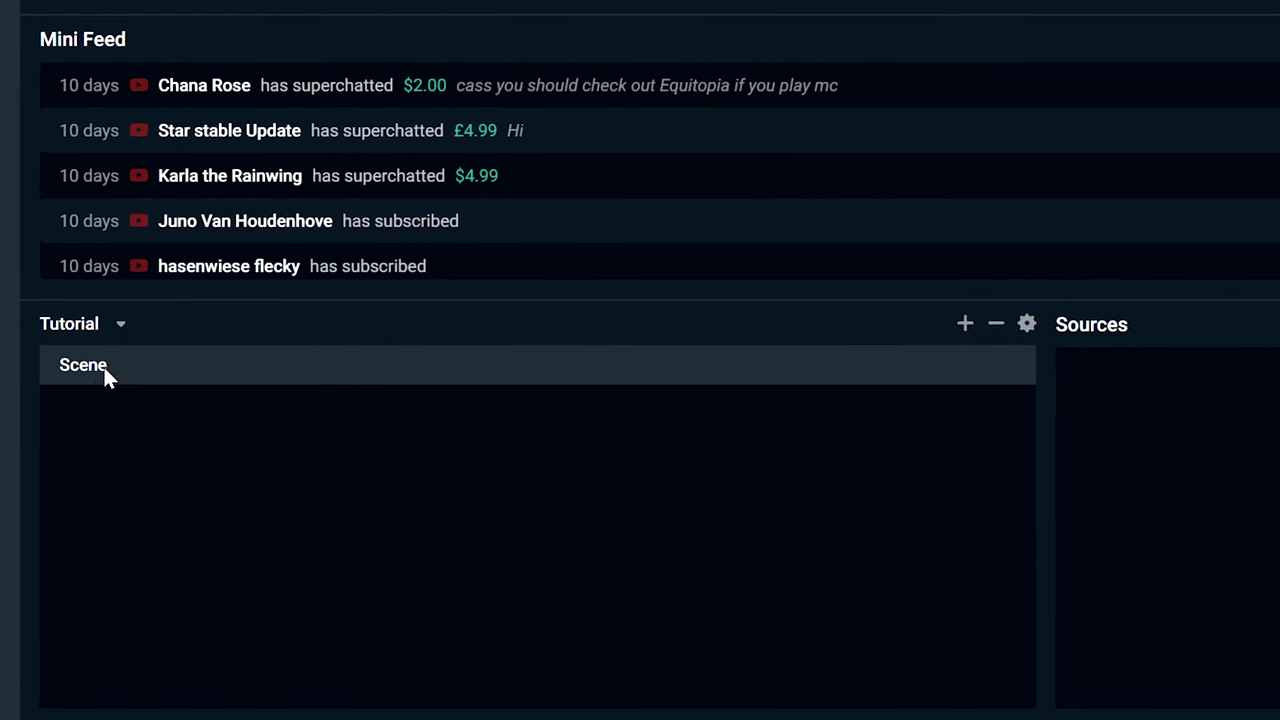
Rename the default scene in the Tutorial collection to "In game"
{"action": "right_click", "coordinate": [77, 452]}
{"action": "left_click", "coordinate": [210, 349]}
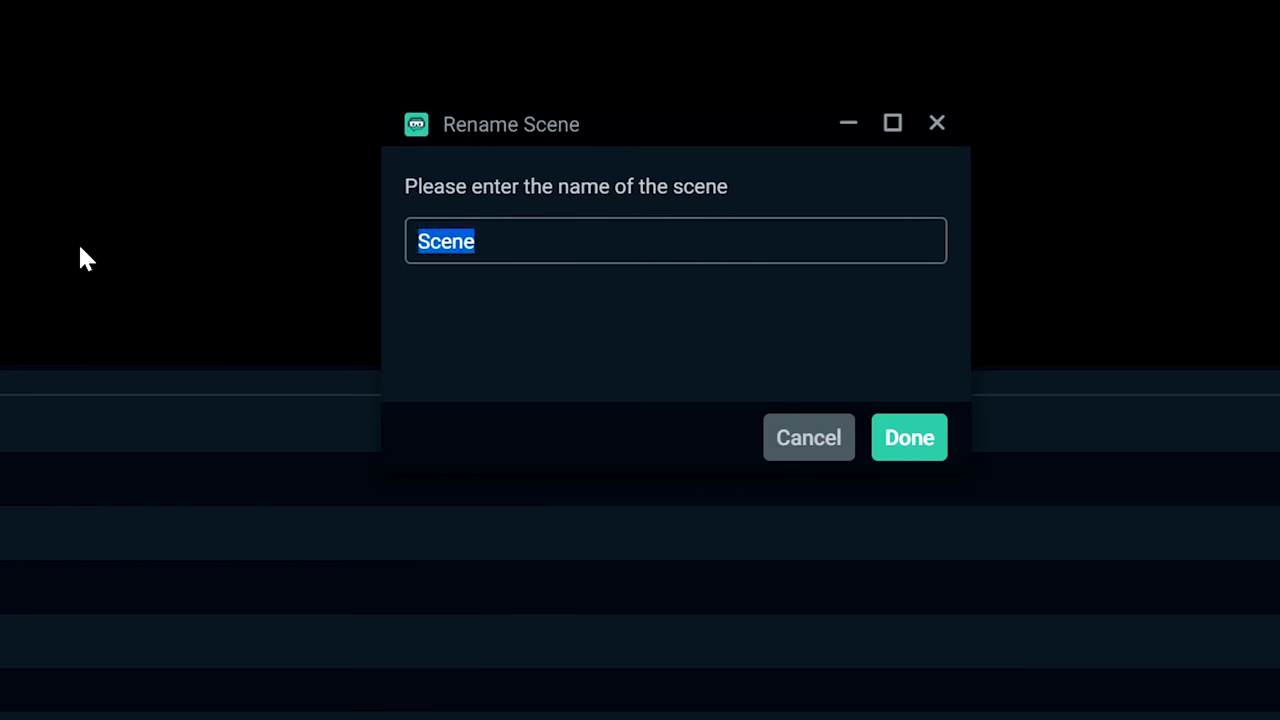
{"action": "key", "text": "BackSpace"}
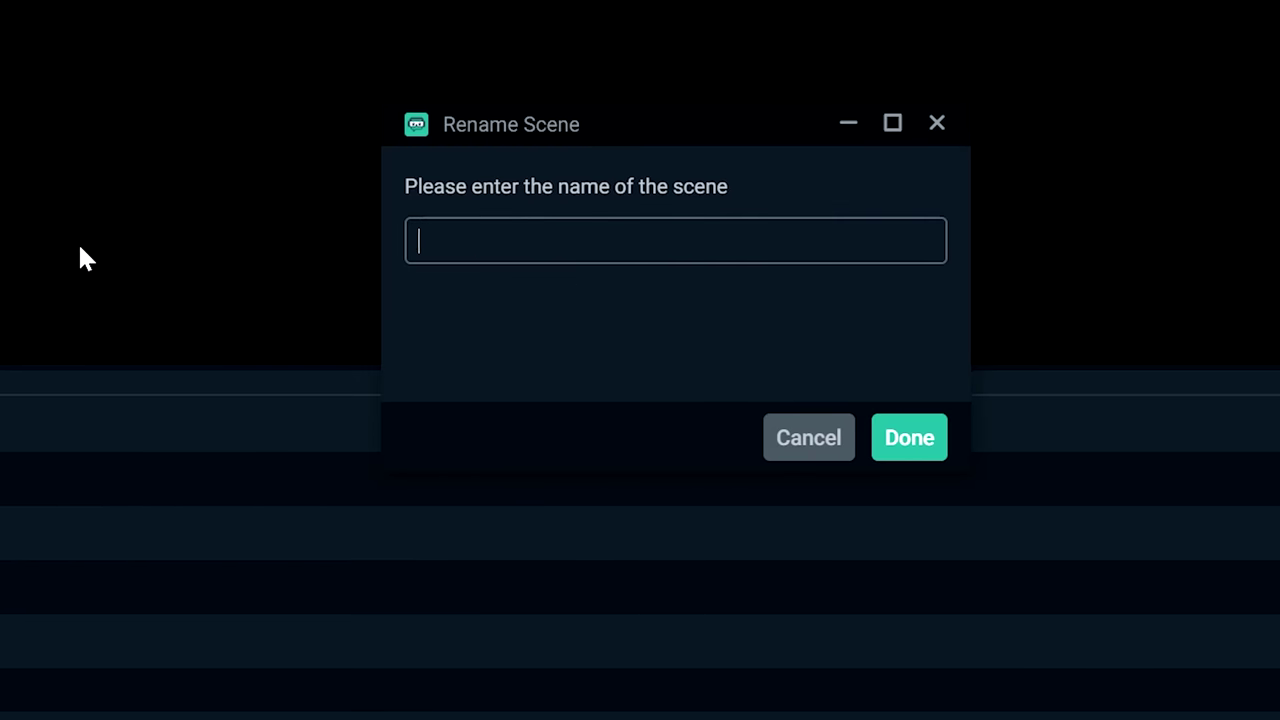
{"action": "type", "text": "Inn g"}
{"action": "key", "text": "BackSpace"}
{"action": "key", "text": "BackSpace"}
{"action": "key", "text": "BackSpace"}
{"action": "key", "text": "BackSpace"}
{"action": "type", "text": "n game"}
{"action": "key", "text": "Return"}
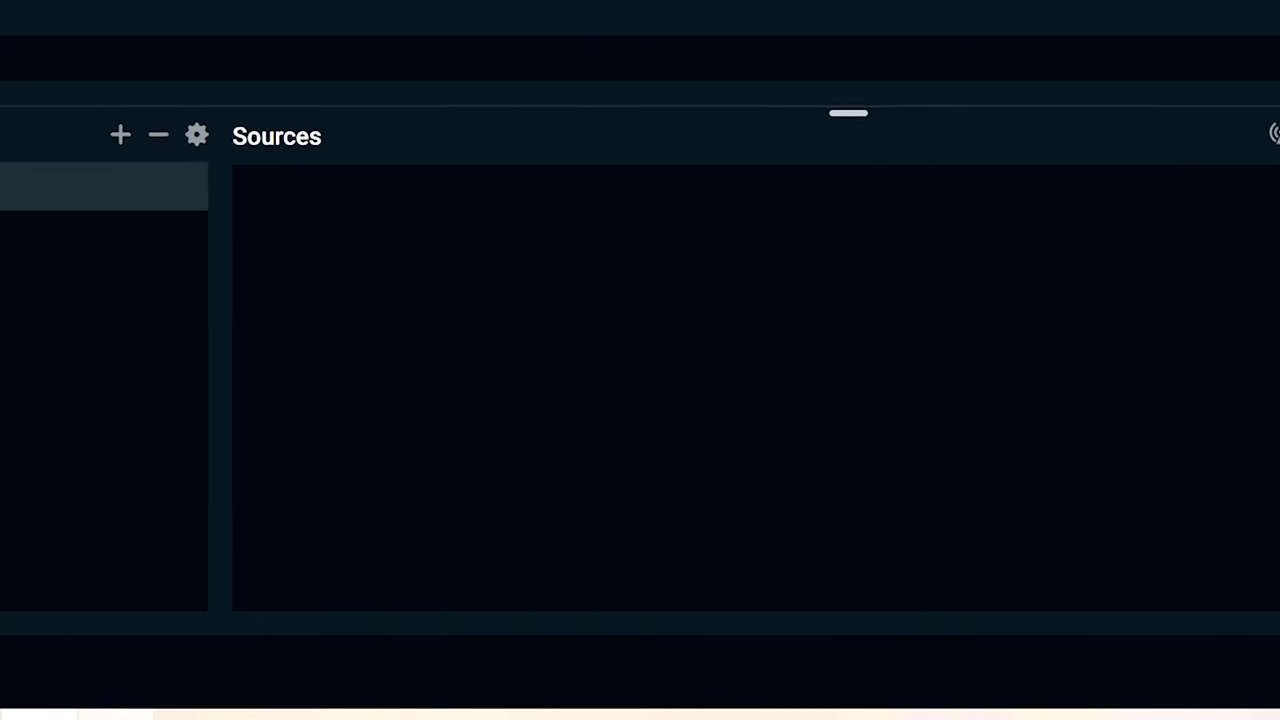
Add a Display Capture source for Display 1 to the In game scene, keeping its default name and cursor capture
{"action": "mouse_move", "coordinate": [434, 686]}
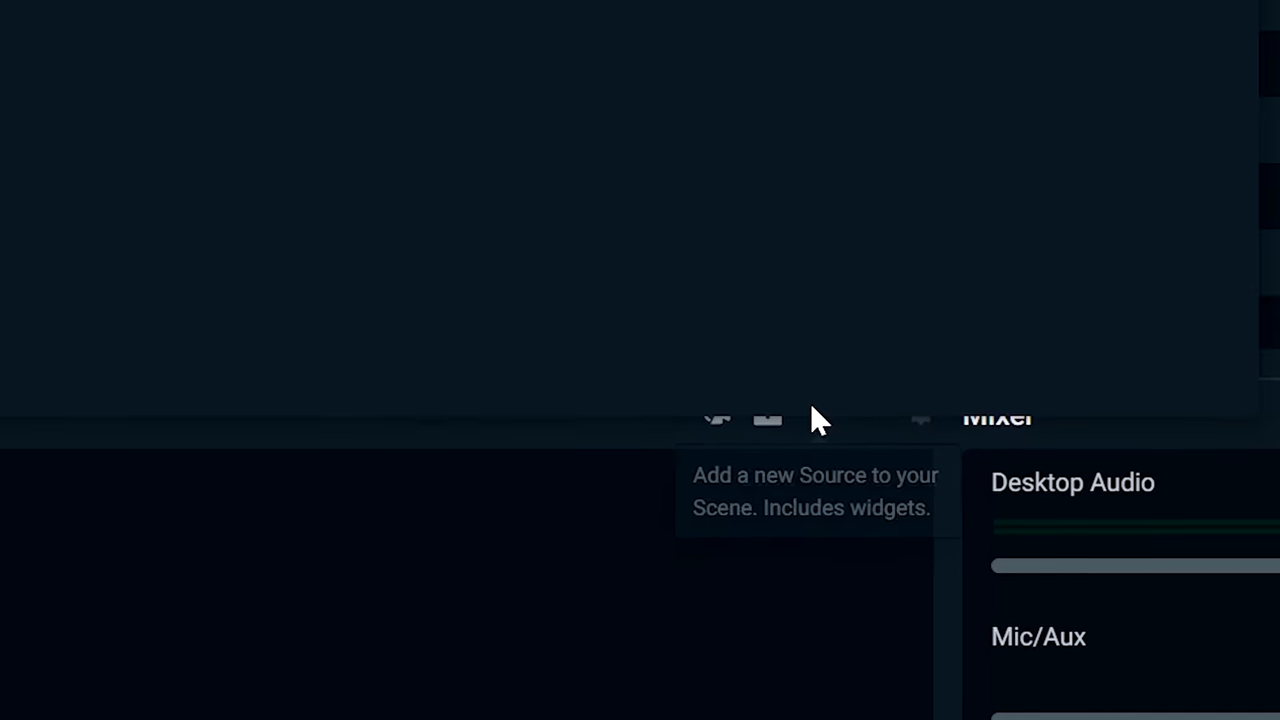
{"action": "left_click", "coordinate": [810, 410]}
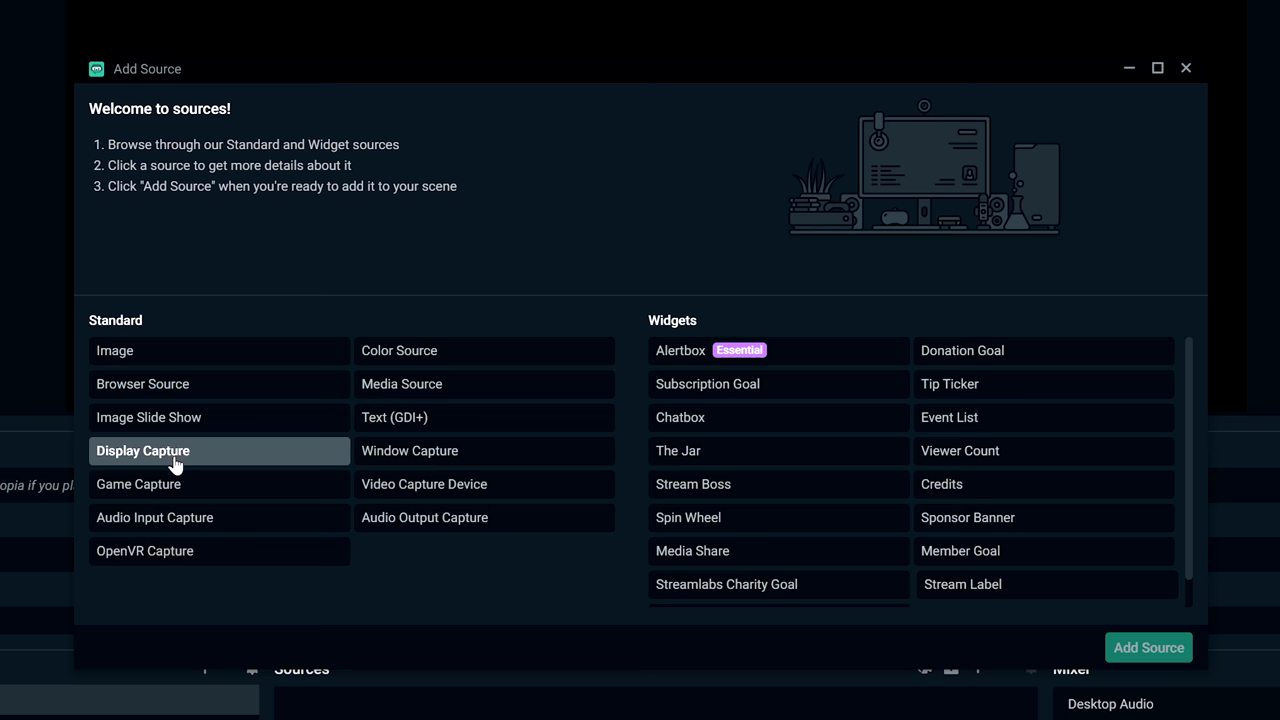
{"action": "left_click", "coordinate": [174, 462]}
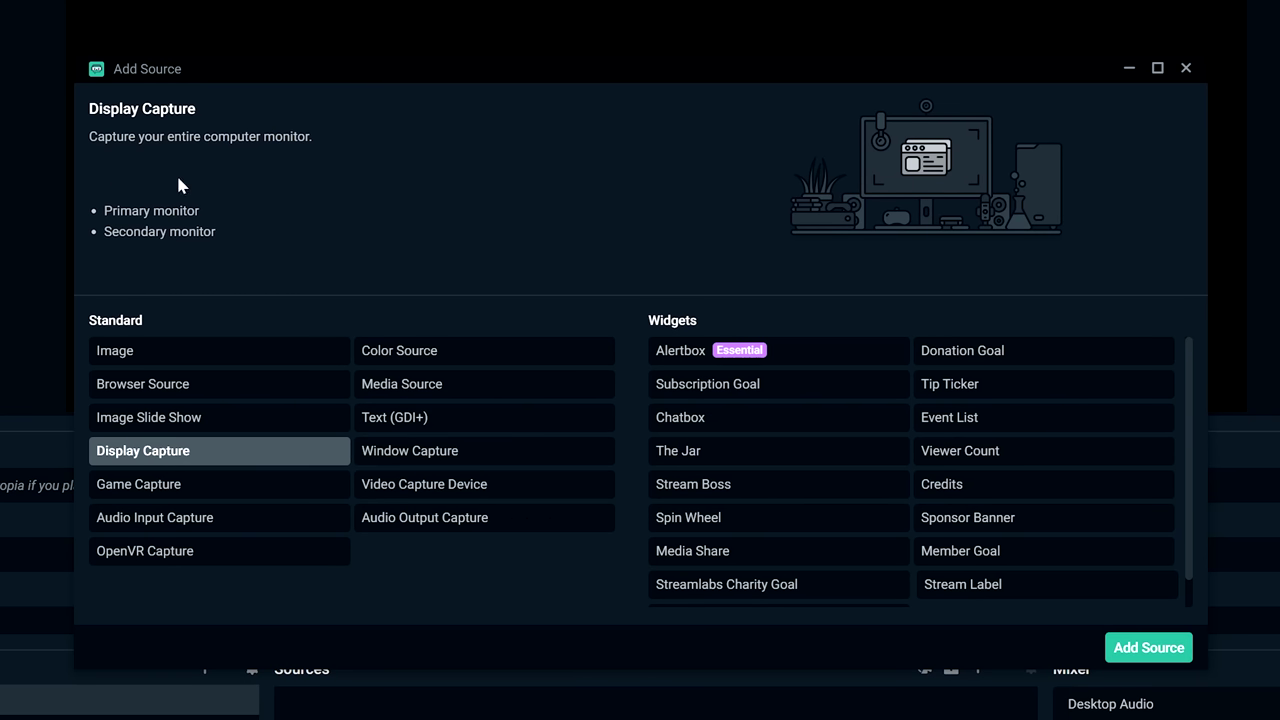
{"action": "left_click", "coordinate": [1124, 648]}
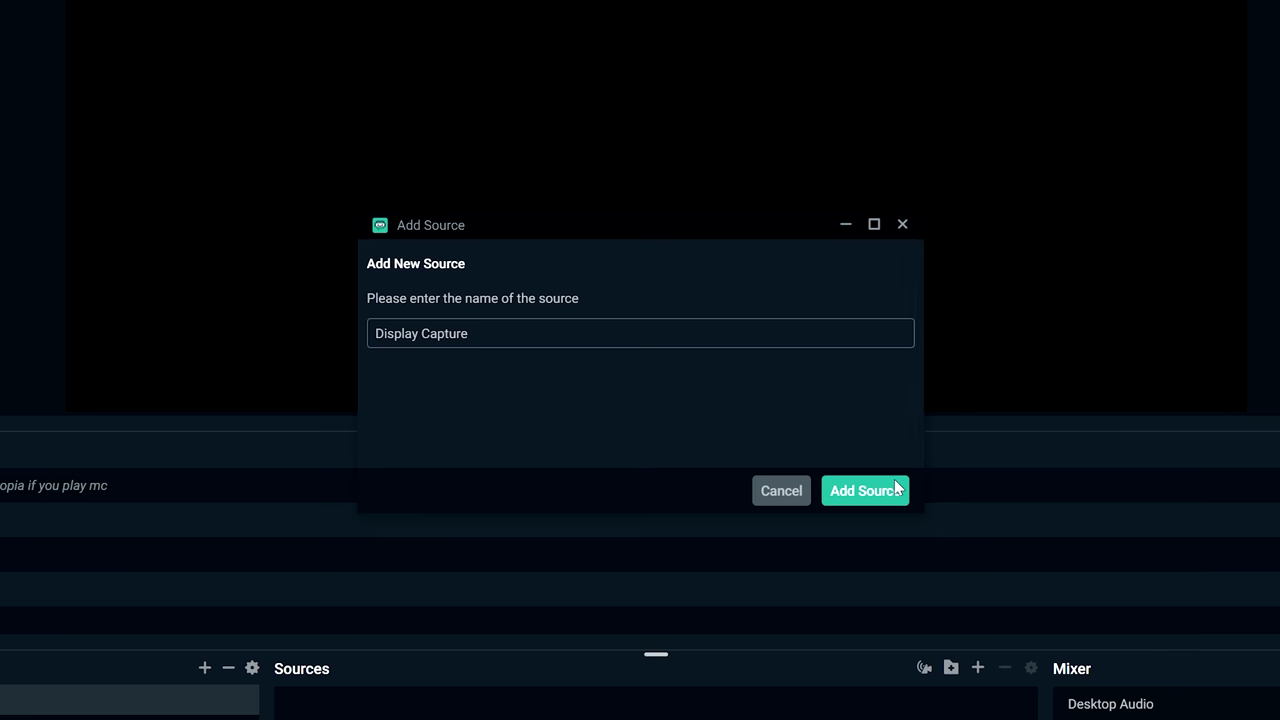
{"action": "left_click", "coordinate": [897, 488]}
{"action": "left_click_drag", "start_coordinate": [540, 12], "coordinate": [654, 0]}
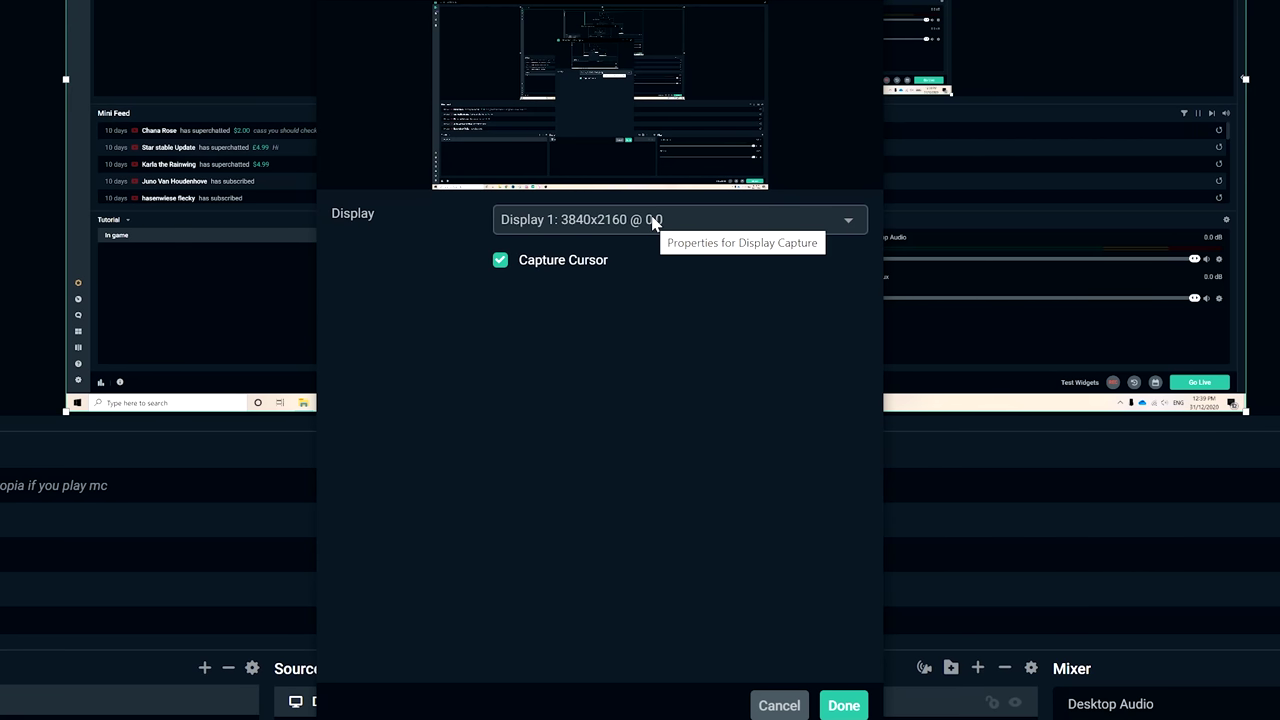
{"action": "left_click", "coordinate": [843, 705]}
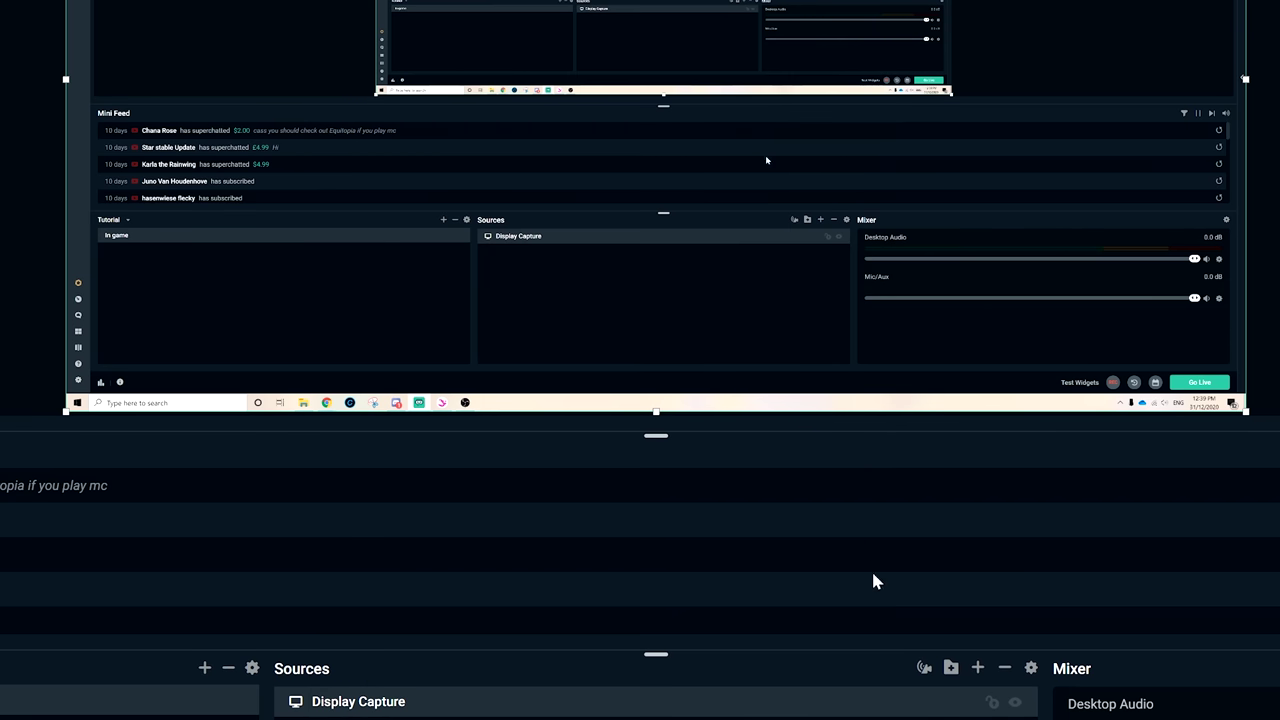
Remove the Display Capture source from the In game scene
{"action": "right_click", "coordinate": [880, 705]}
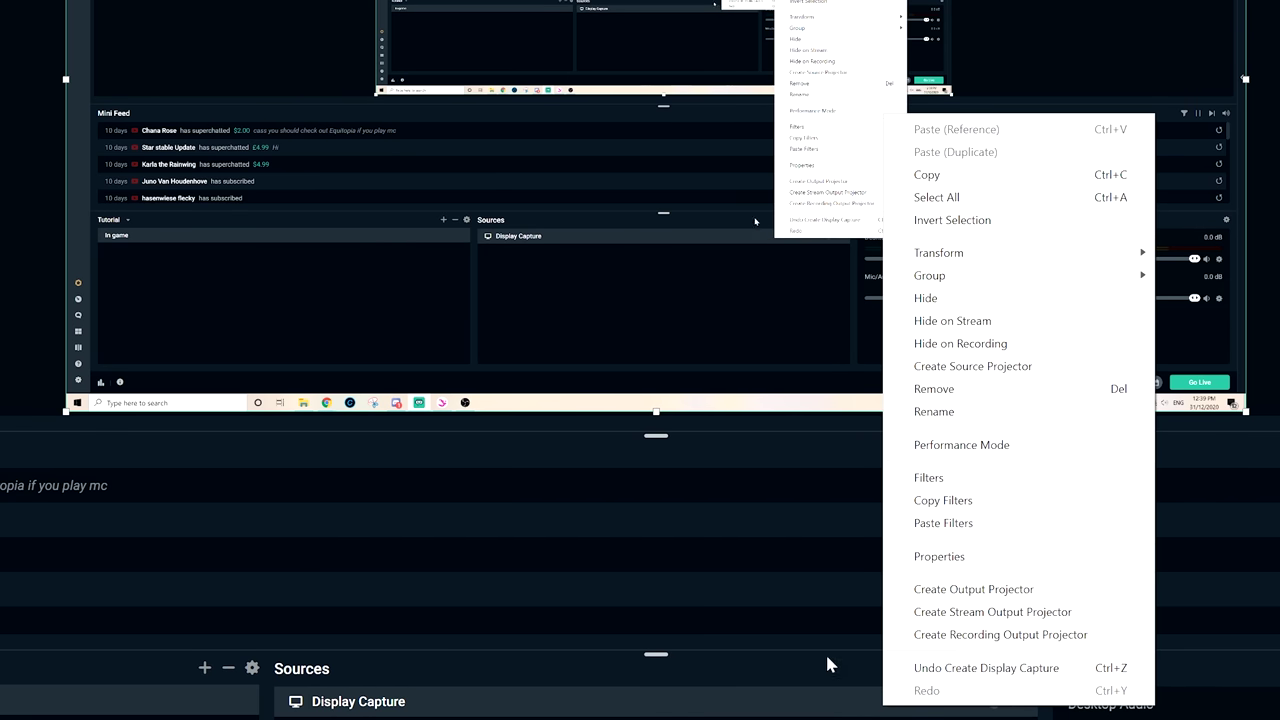
{"action": "left_click", "coordinate": [958, 389]}
{"action": "left_click", "coordinate": [692, 377]}
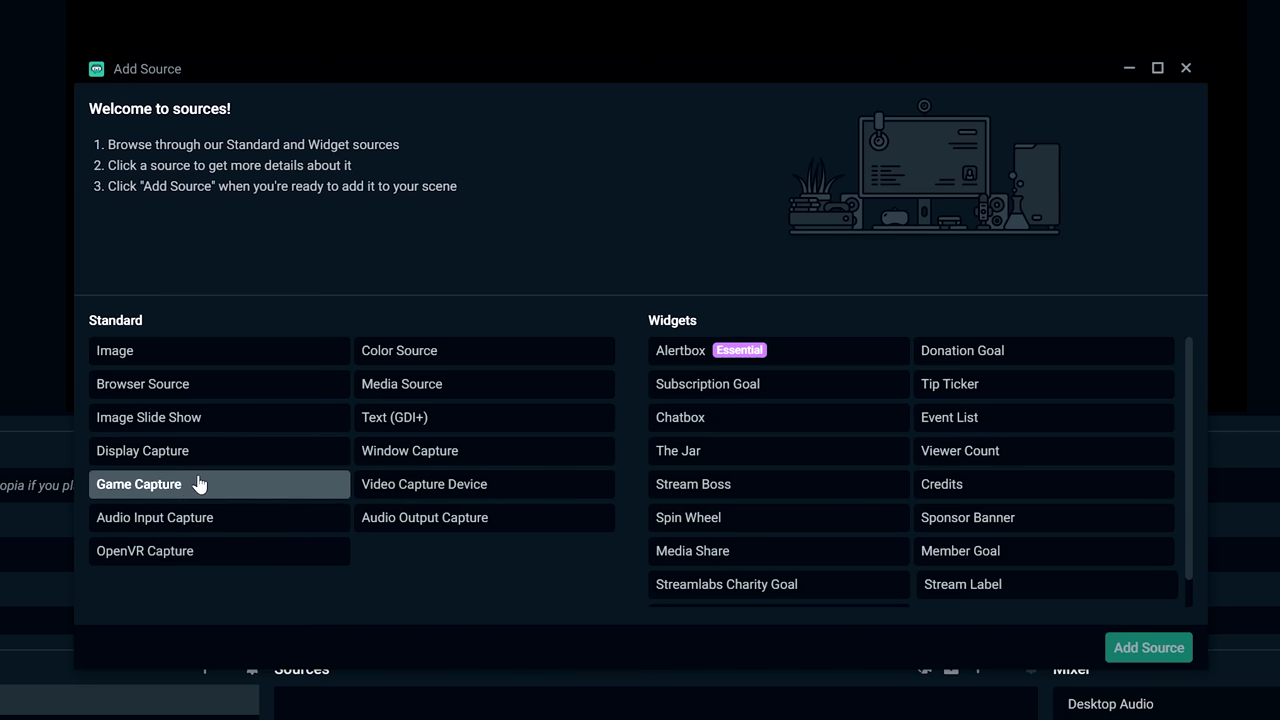
Add a Game Capture source named "Star stable 2" to the In game scene
{"action": "left_click", "coordinate": [137, 490]}
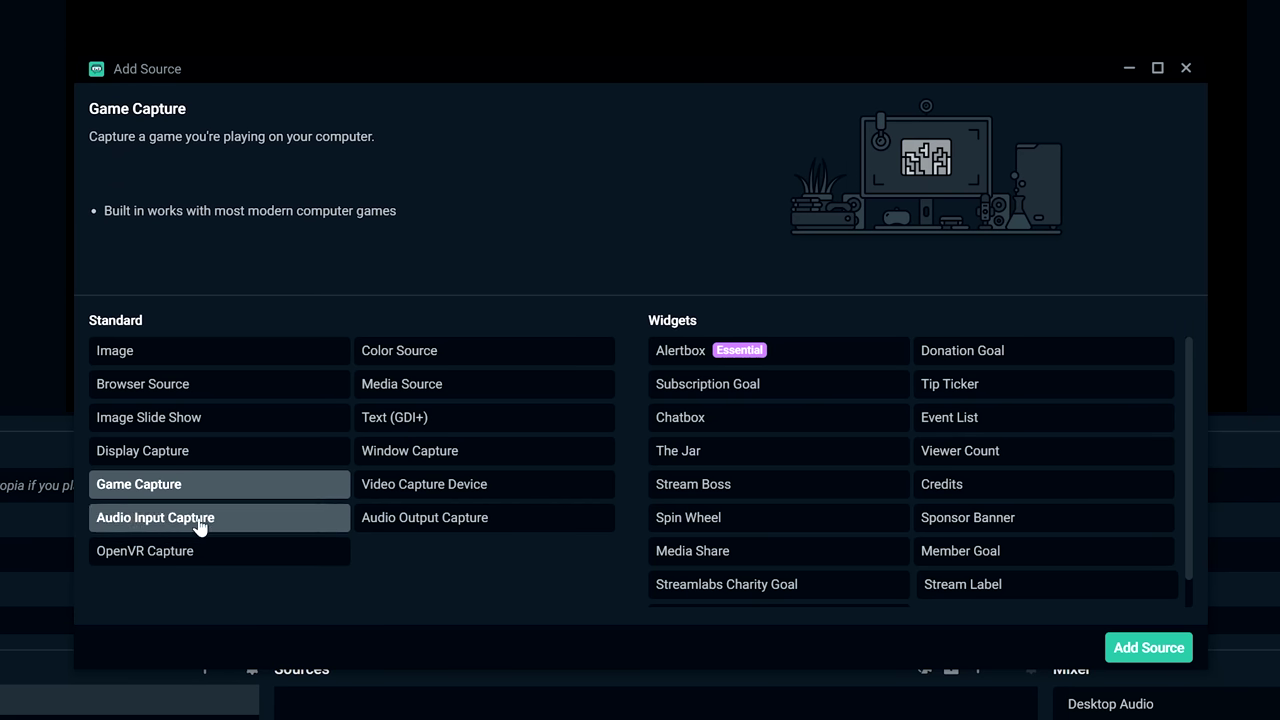
{"action": "left_click", "coordinate": [1138, 652]}
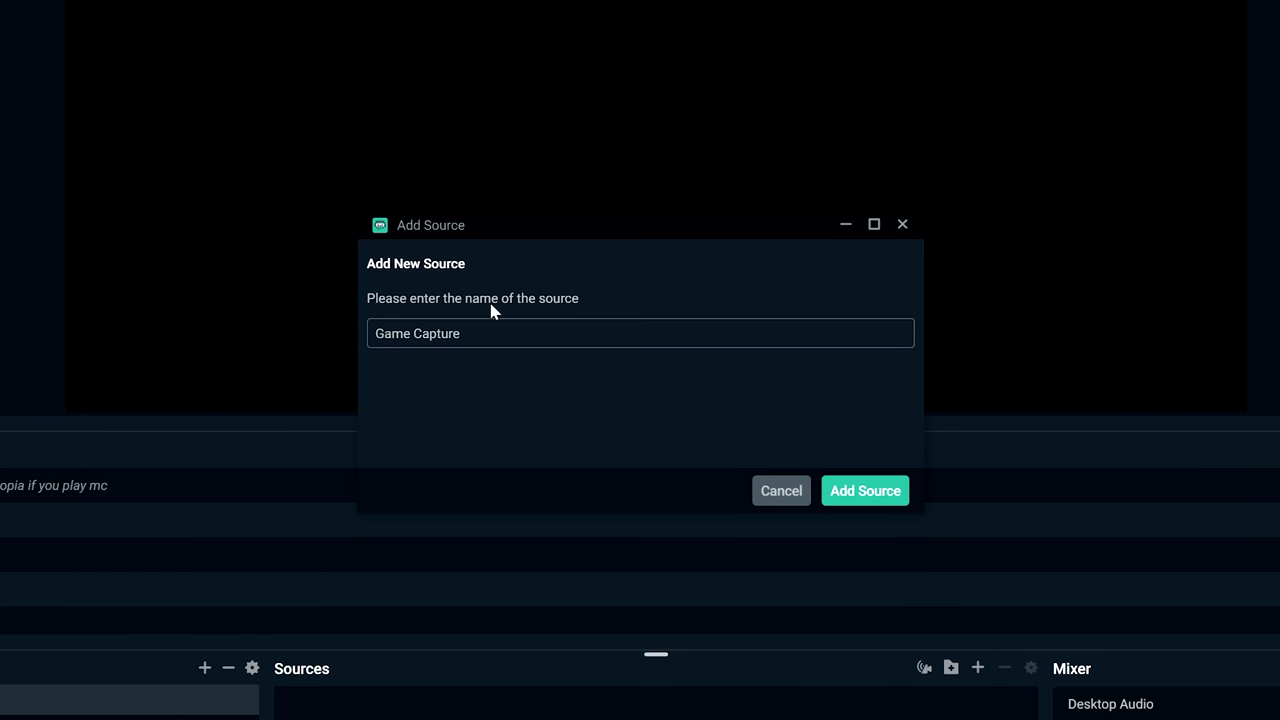
{"action": "left_click_drag", "start_coordinate": [465, 333], "coordinate": [197, 311]}
{"action": "key", "text": "BackSpace"}
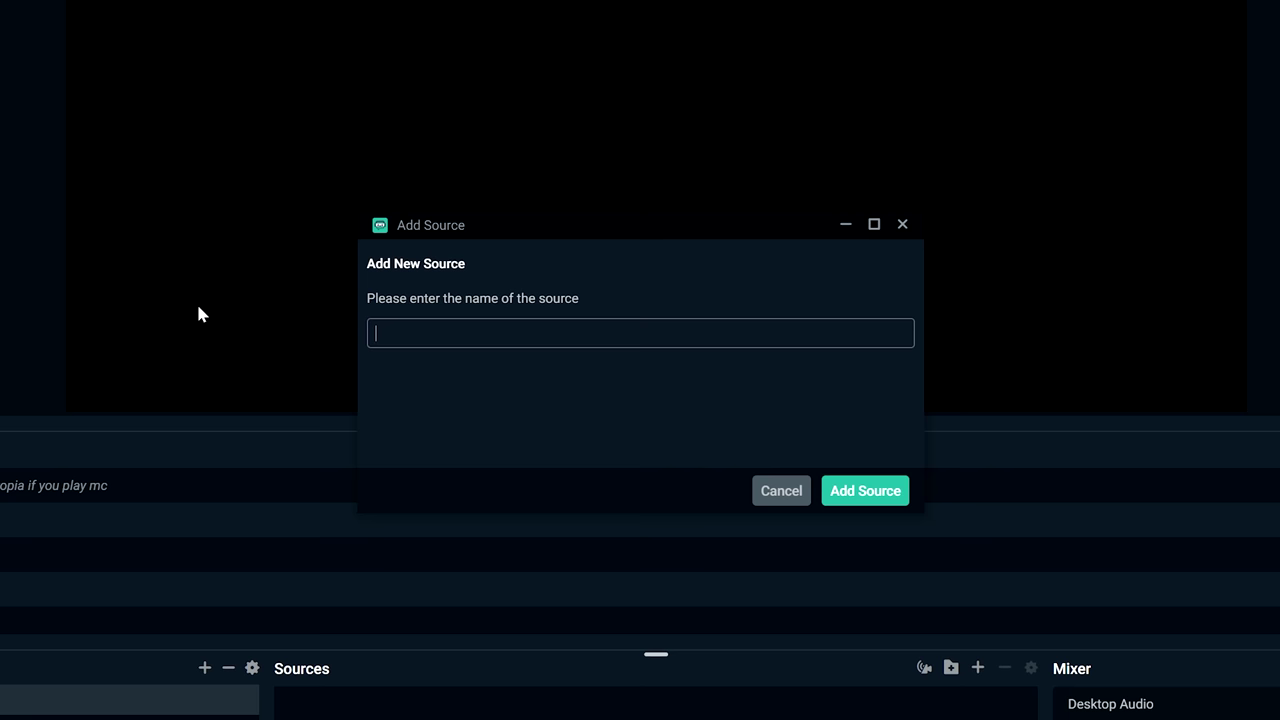
{"action": "type", "text": "Star stable 2"}
{"action": "left_click", "coordinate": [865, 493]}
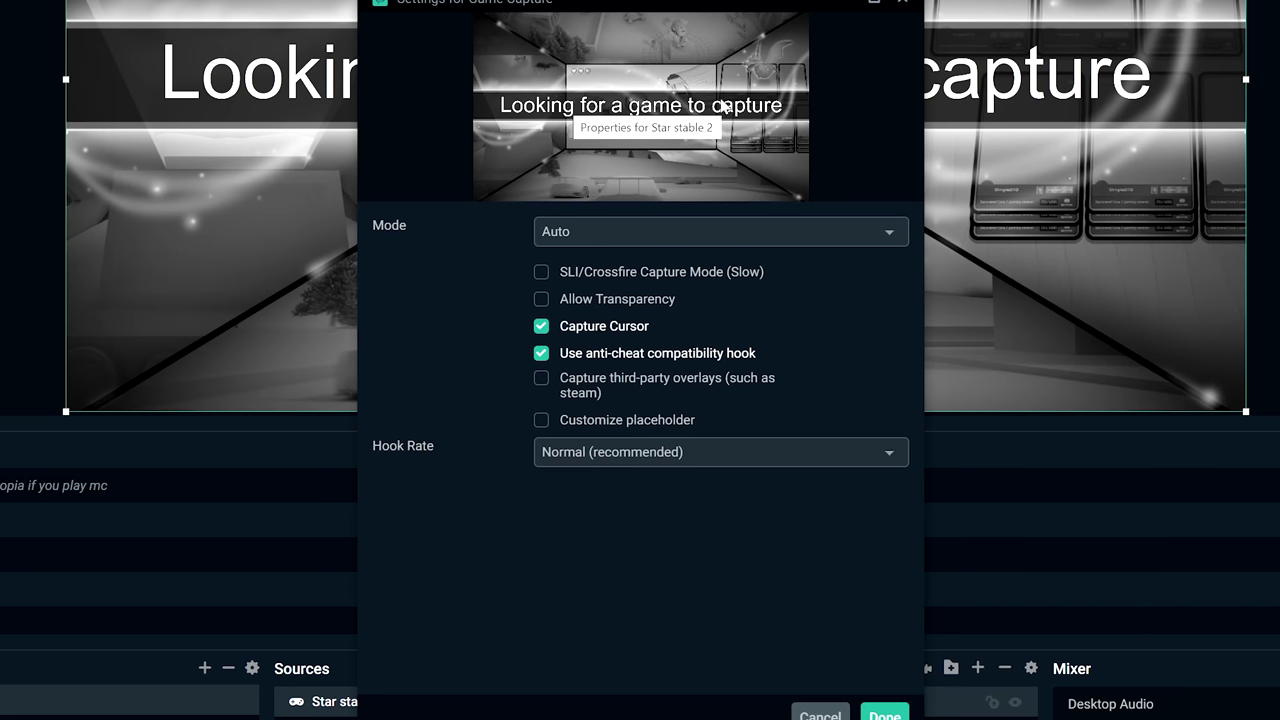
Set the game capture mode to Capture specific window, with [SSOClient.exe]: Star Stable as the captured window
{"action": "left_click", "coordinate": [673, 236]}
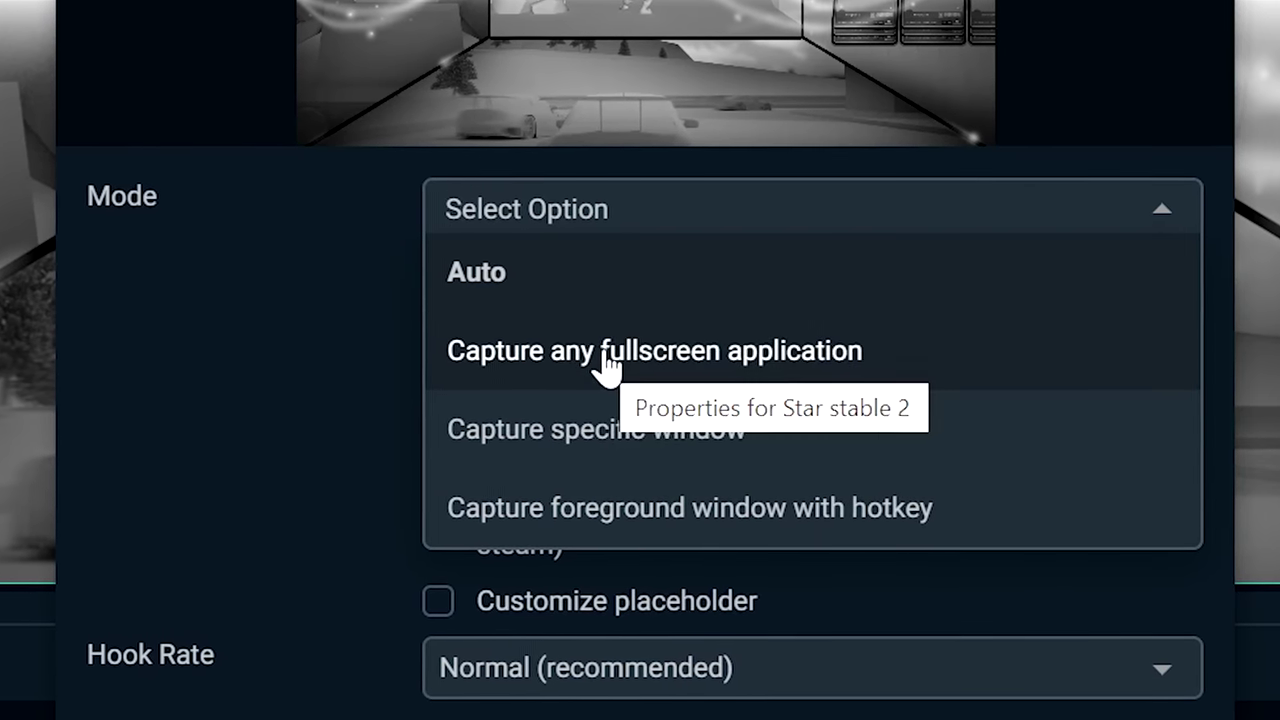
{"action": "left_click", "coordinate": [607, 362]}
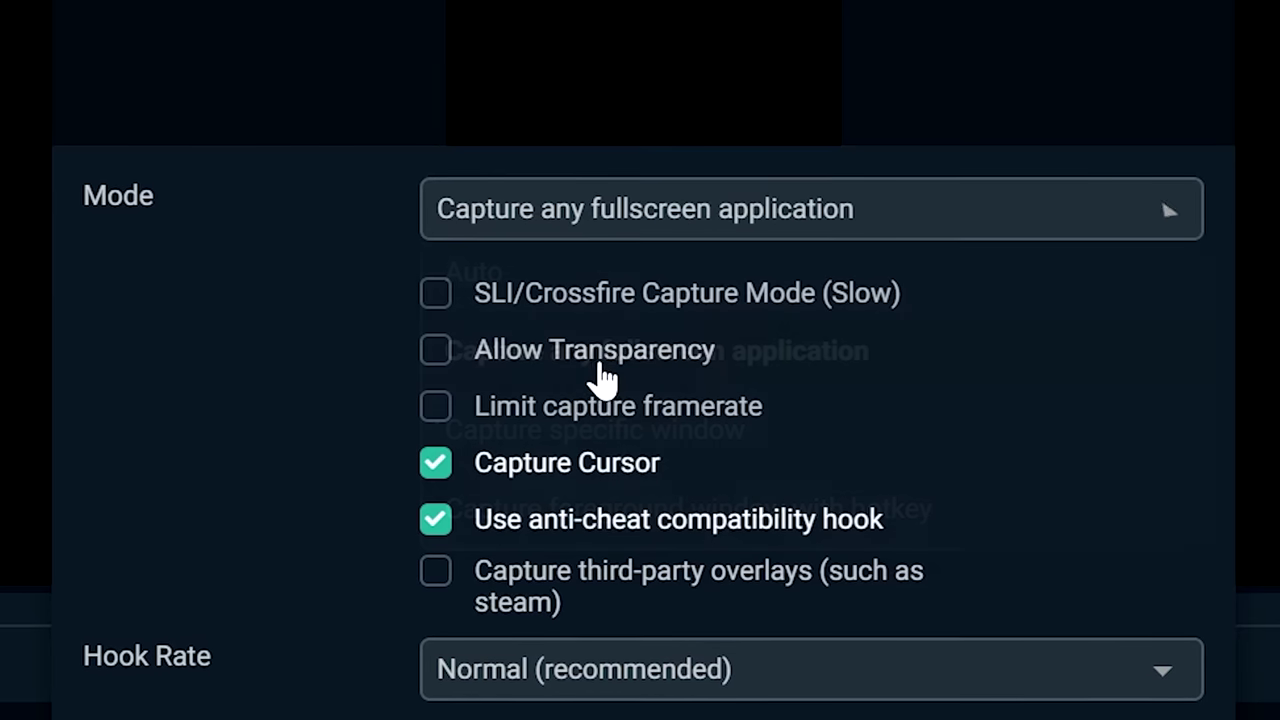
{"action": "left_click", "coordinate": [440, 208]}
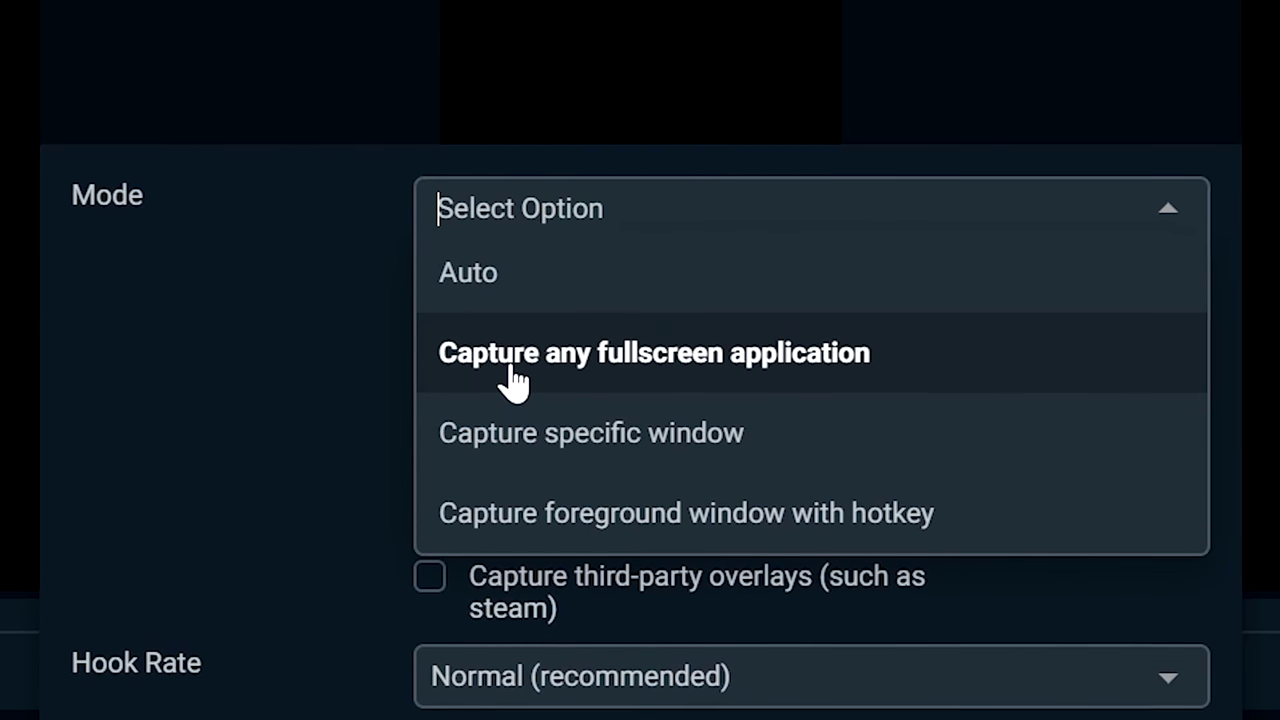
{"action": "left_click", "coordinate": [586, 432]}
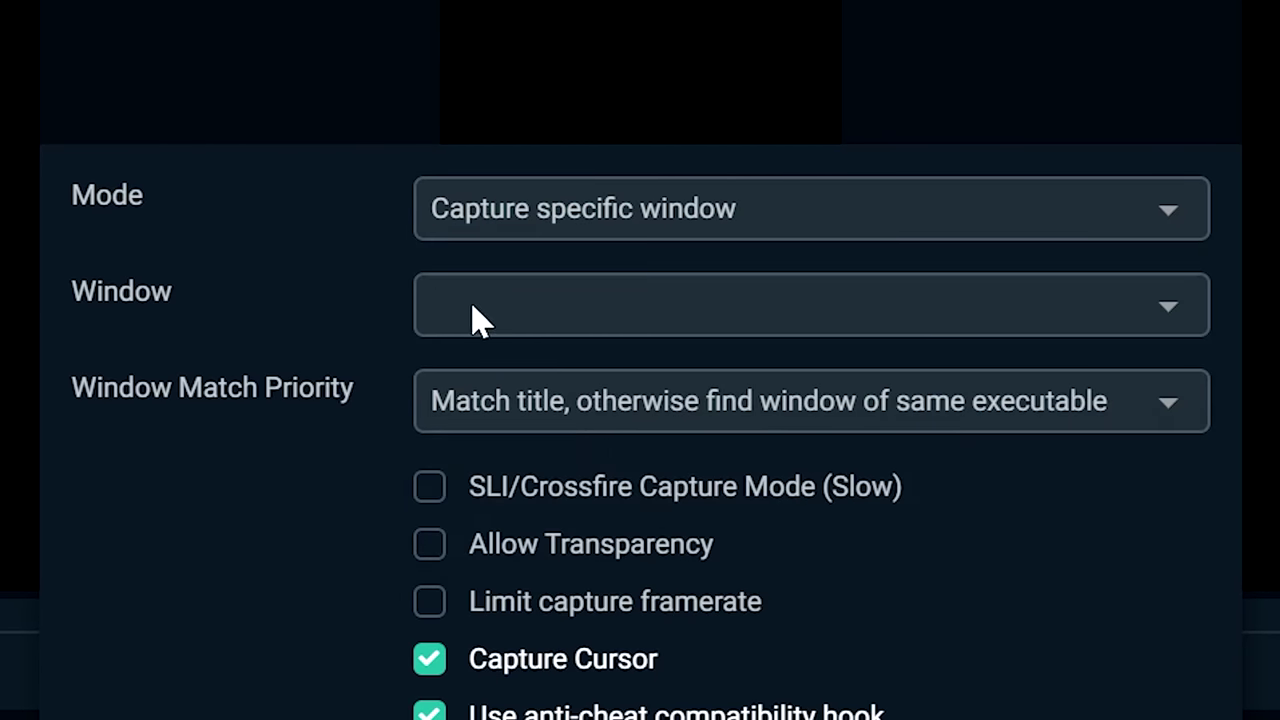
{"action": "left_click", "coordinate": [476, 318]}
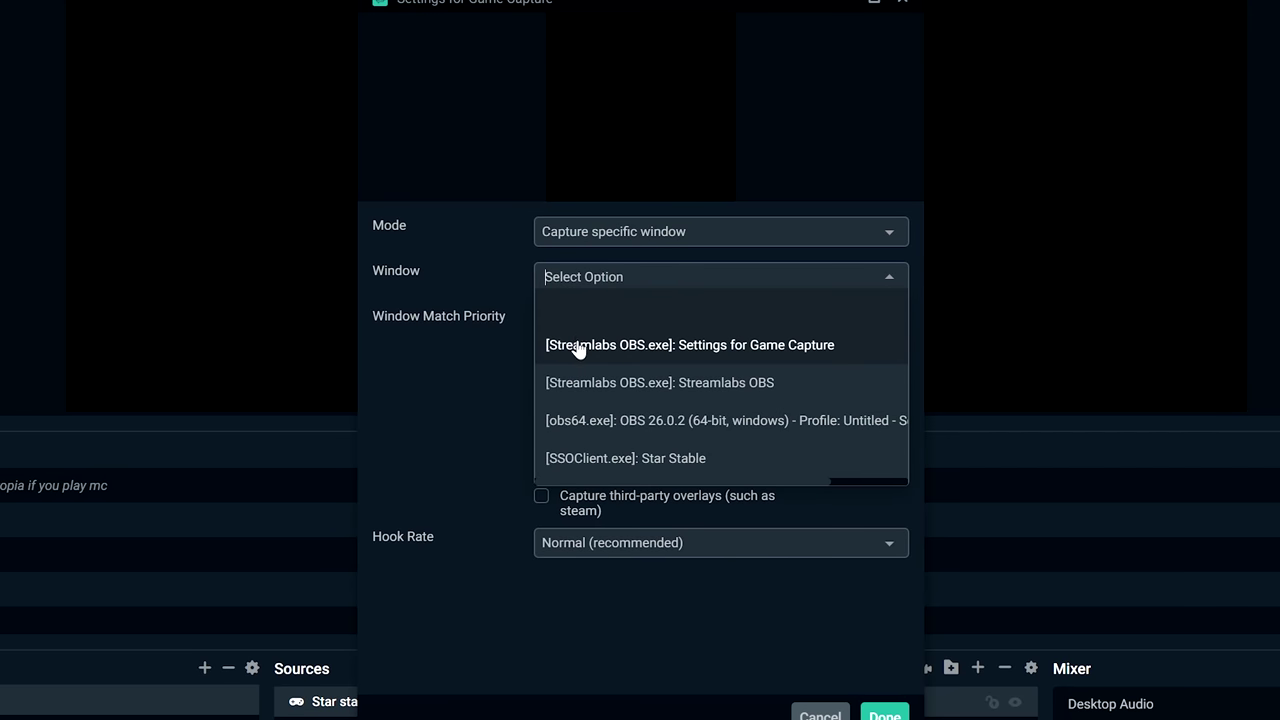
{"action": "left_click", "coordinate": [638, 465]}
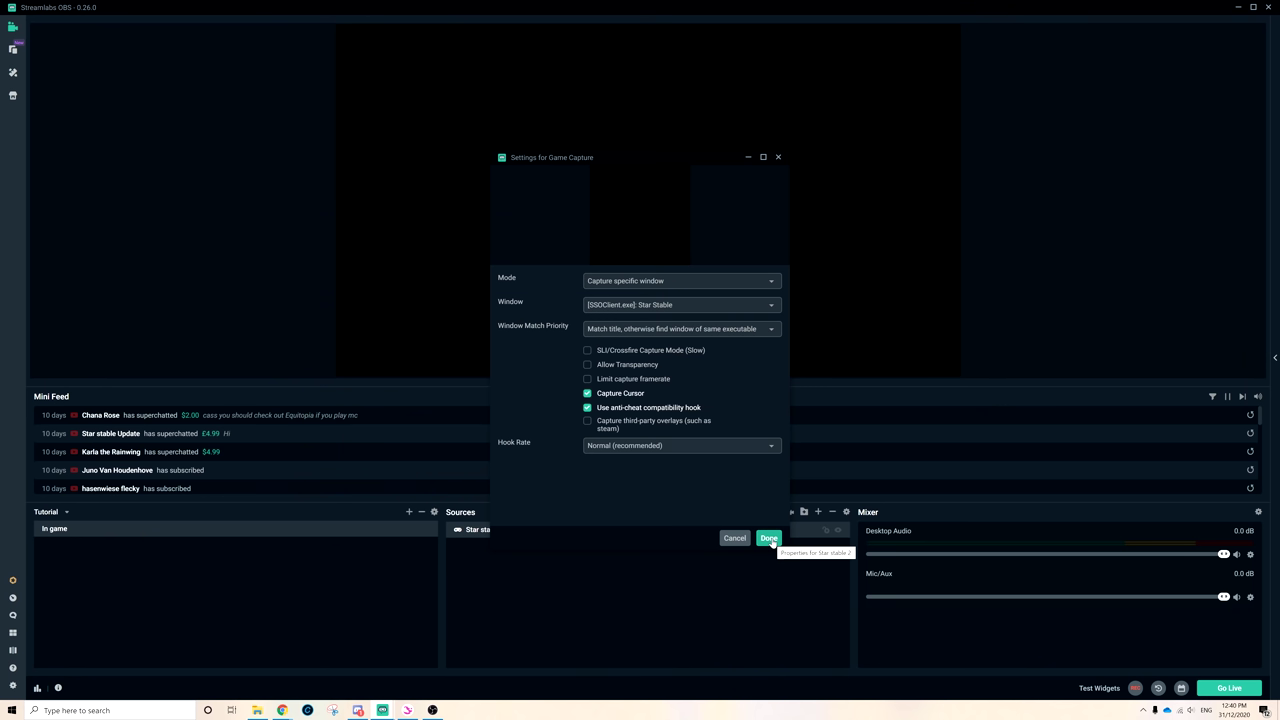
{"action": "left_click", "coordinate": [769, 539]}
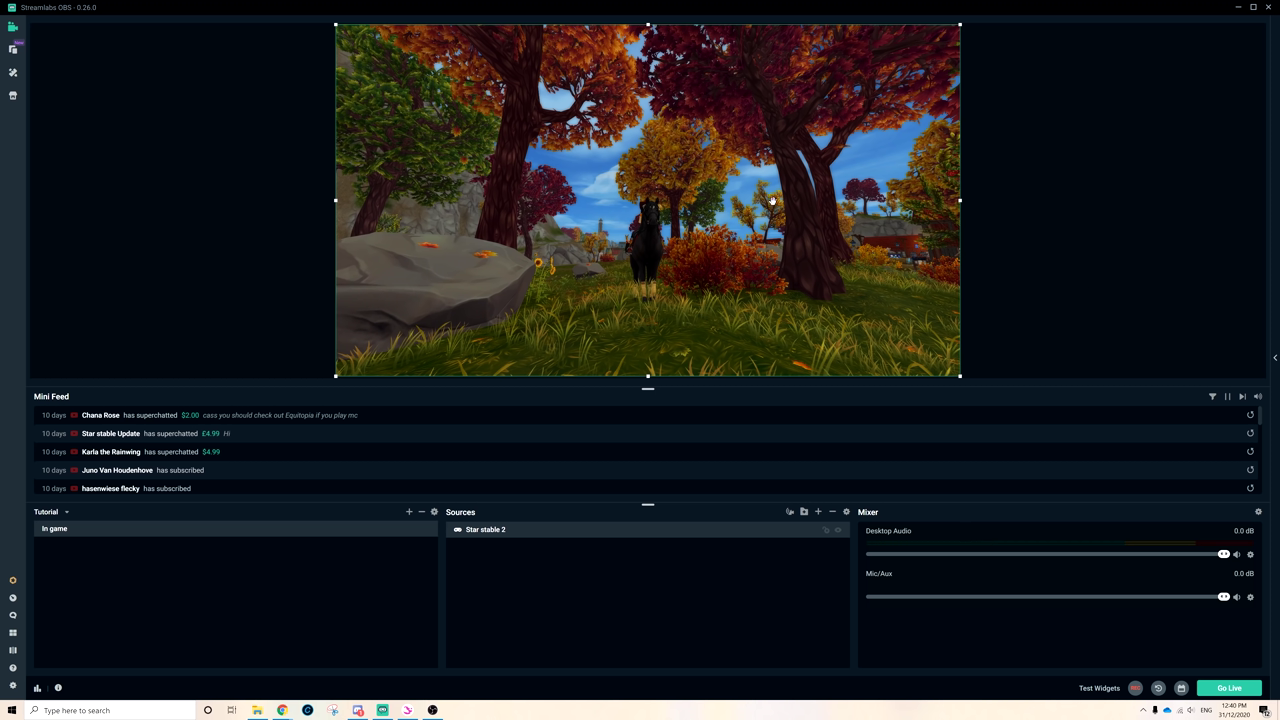
Review the source types that can be added to the In game scene, including the Media Source details, without adding one
{"action": "left_click", "coordinate": [1003, 200]}
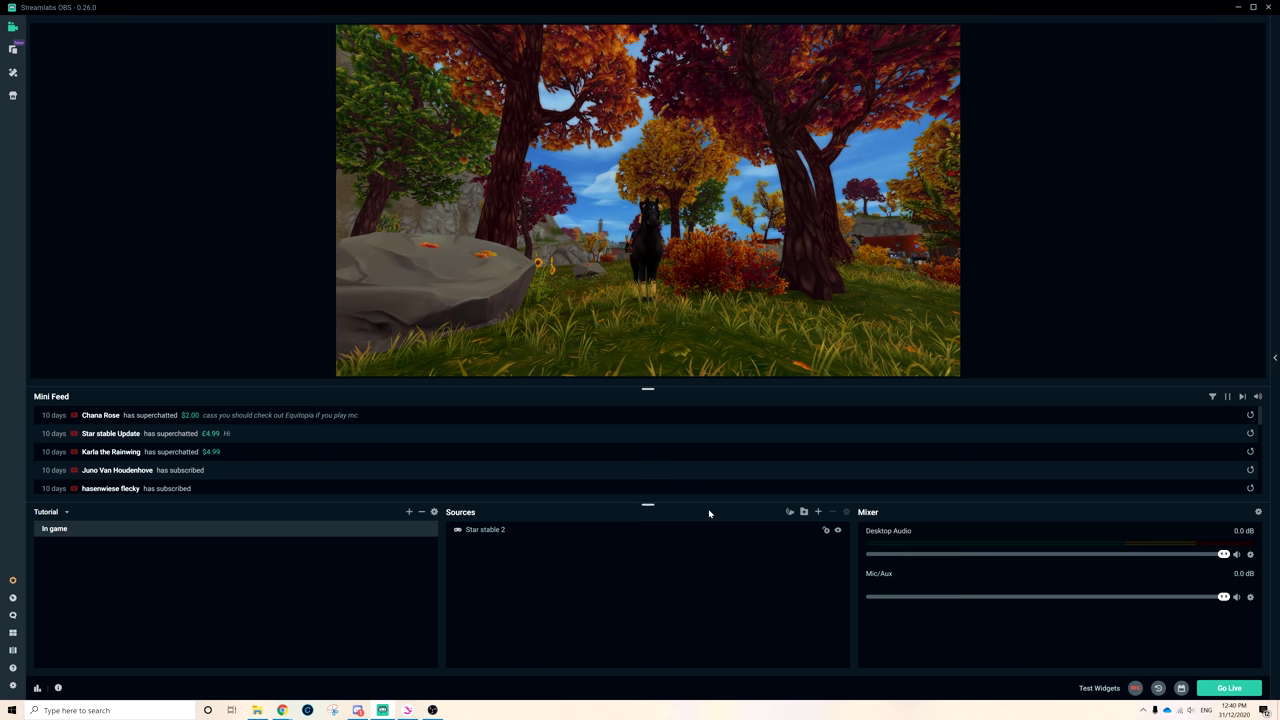
{"action": "left_click", "coordinate": [818, 511]}
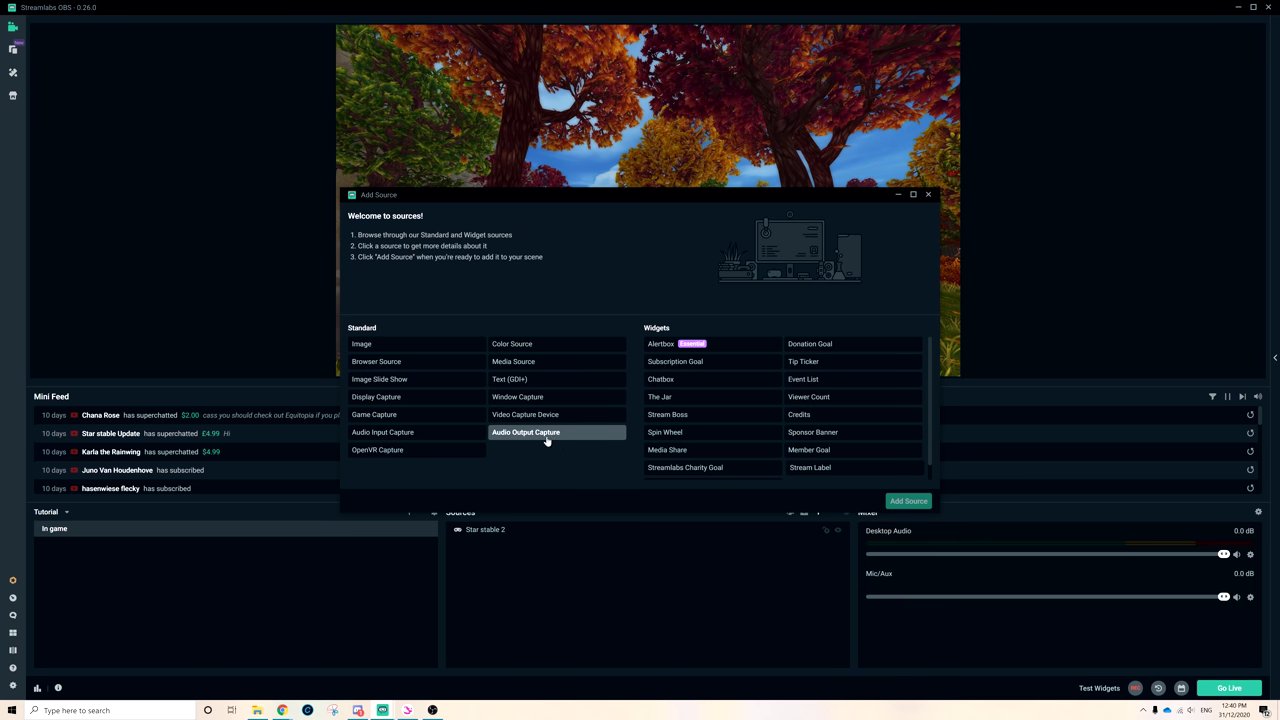
{"action": "left_click", "coordinate": [532, 364]}
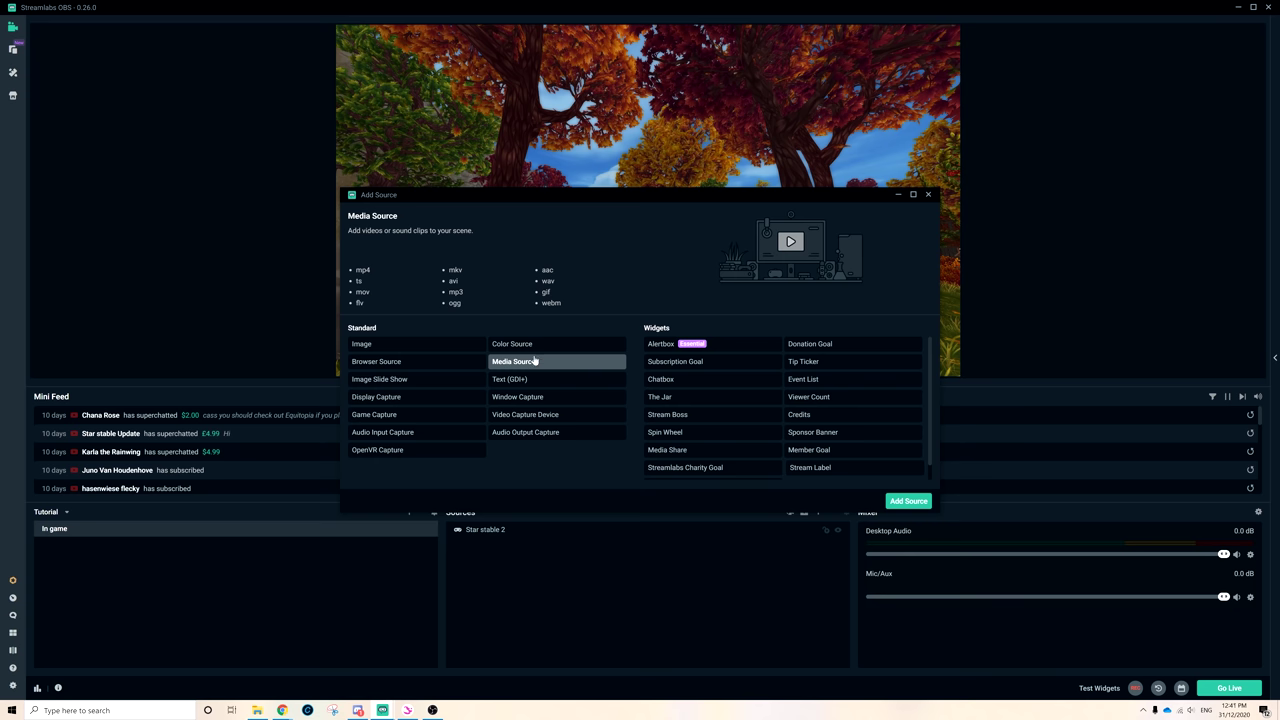
{"action": "left_click", "coordinate": [929, 195]}
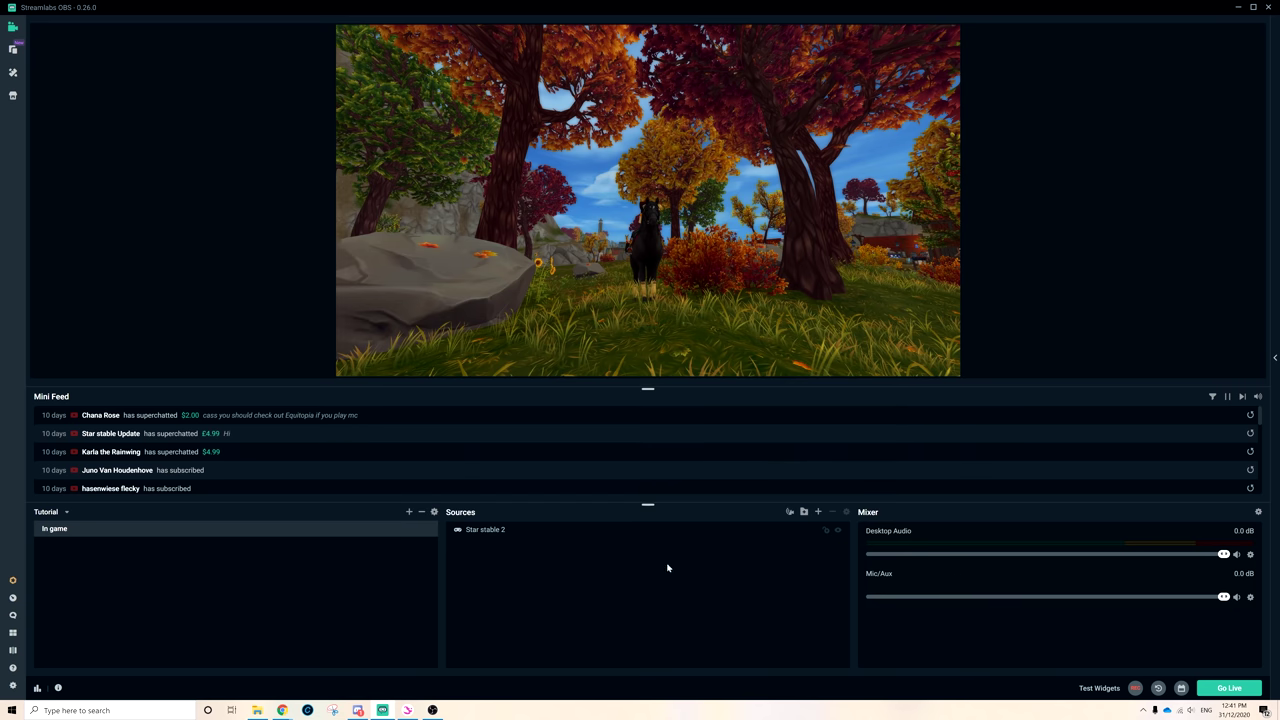
{"action": "left_click", "coordinate": [502, 531]}
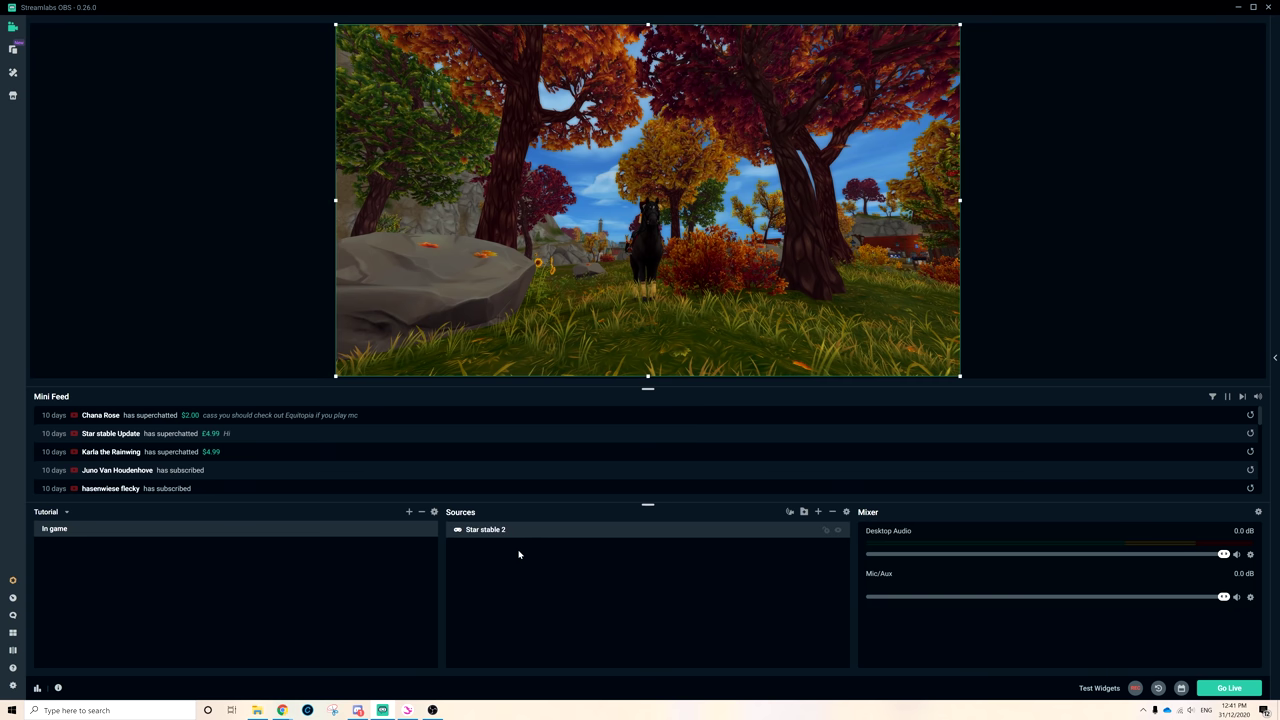
{"action": "left_click", "coordinate": [818, 511]}
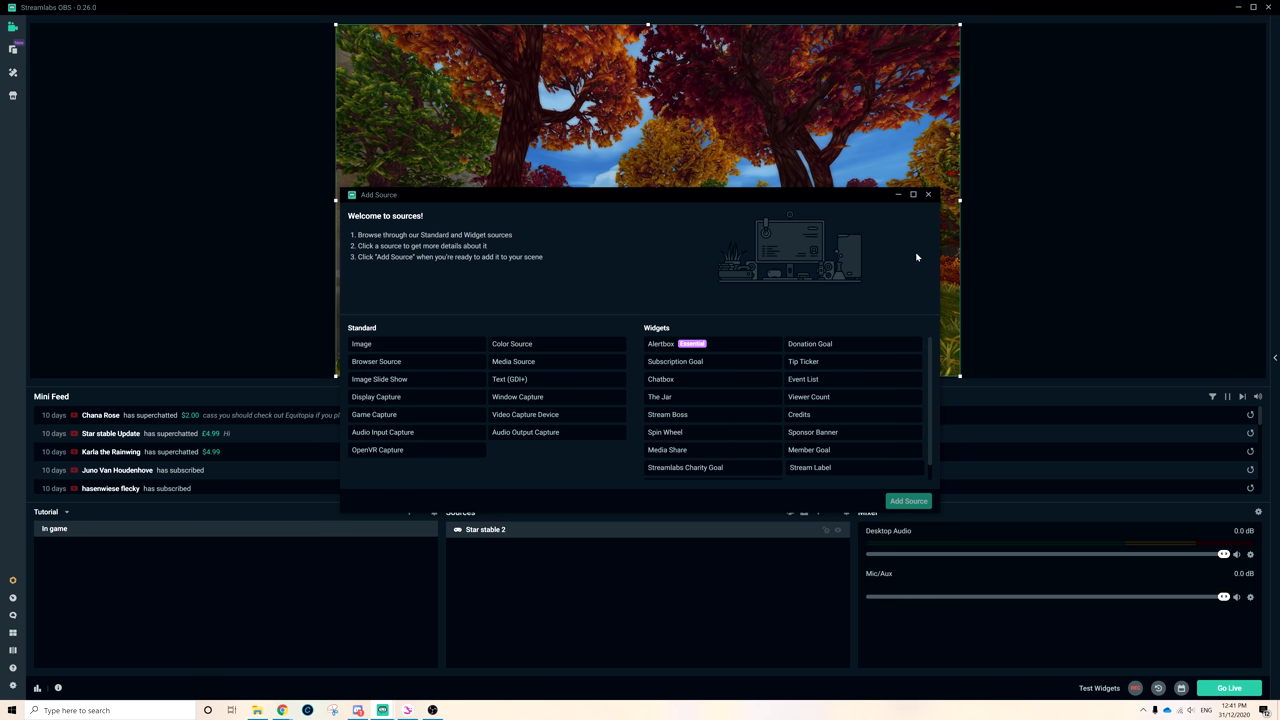
{"action": "left_click", "coordinate": [929, 196]}
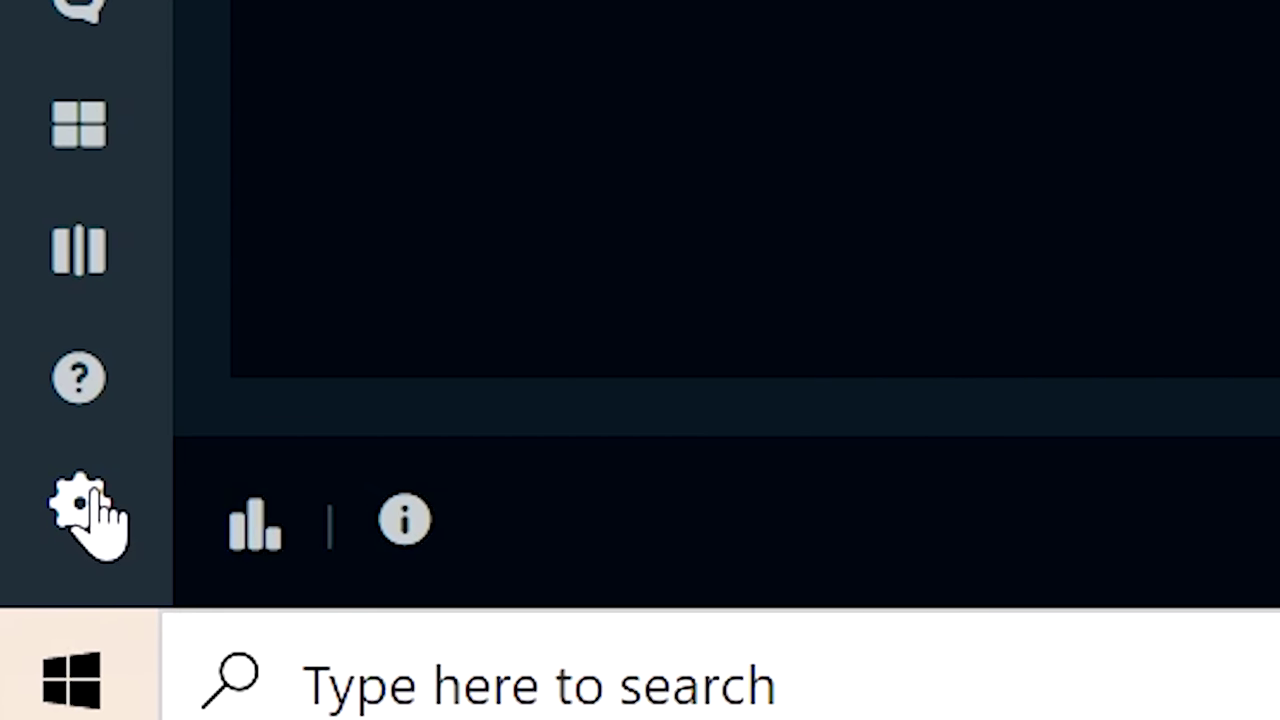
Open the program settings and review the general options, the stream destinations and the available output modes
{"action": "left_click", "coordinate": [80, 505]}
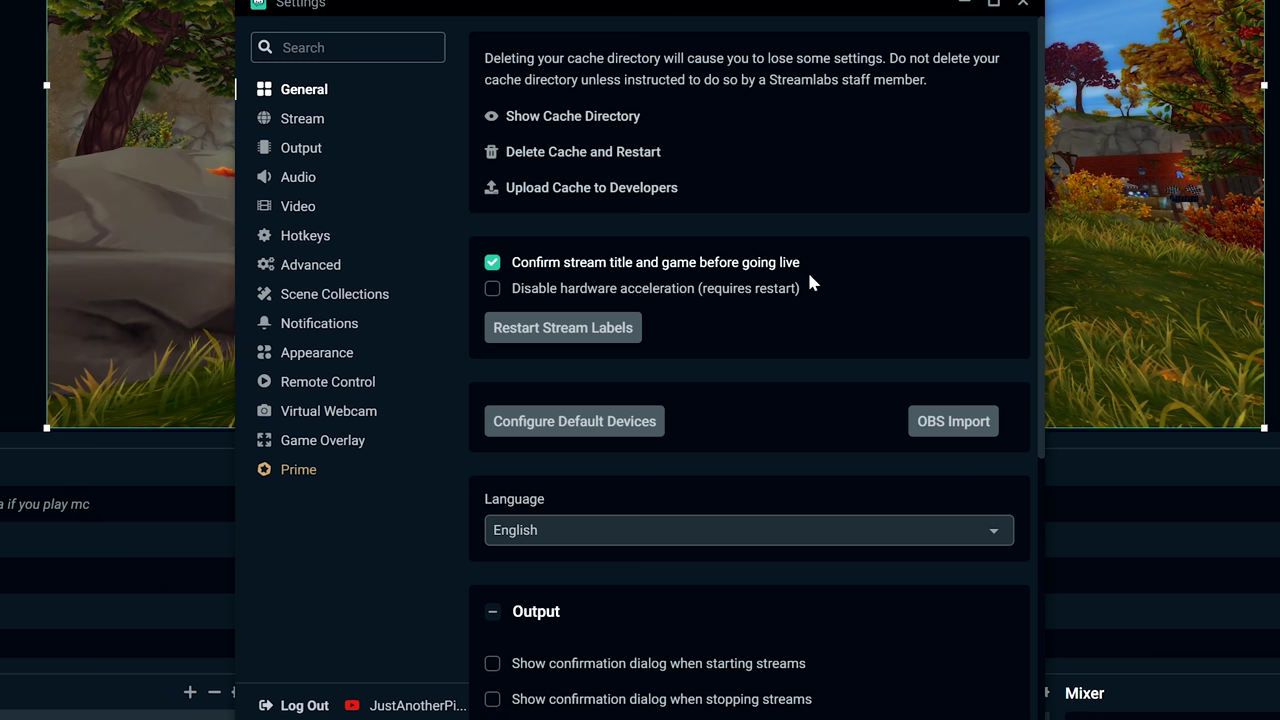
{"action": "scroll", "coordinate": [808, 282], "scroll_direction": "down", "scroll_amount": 1}
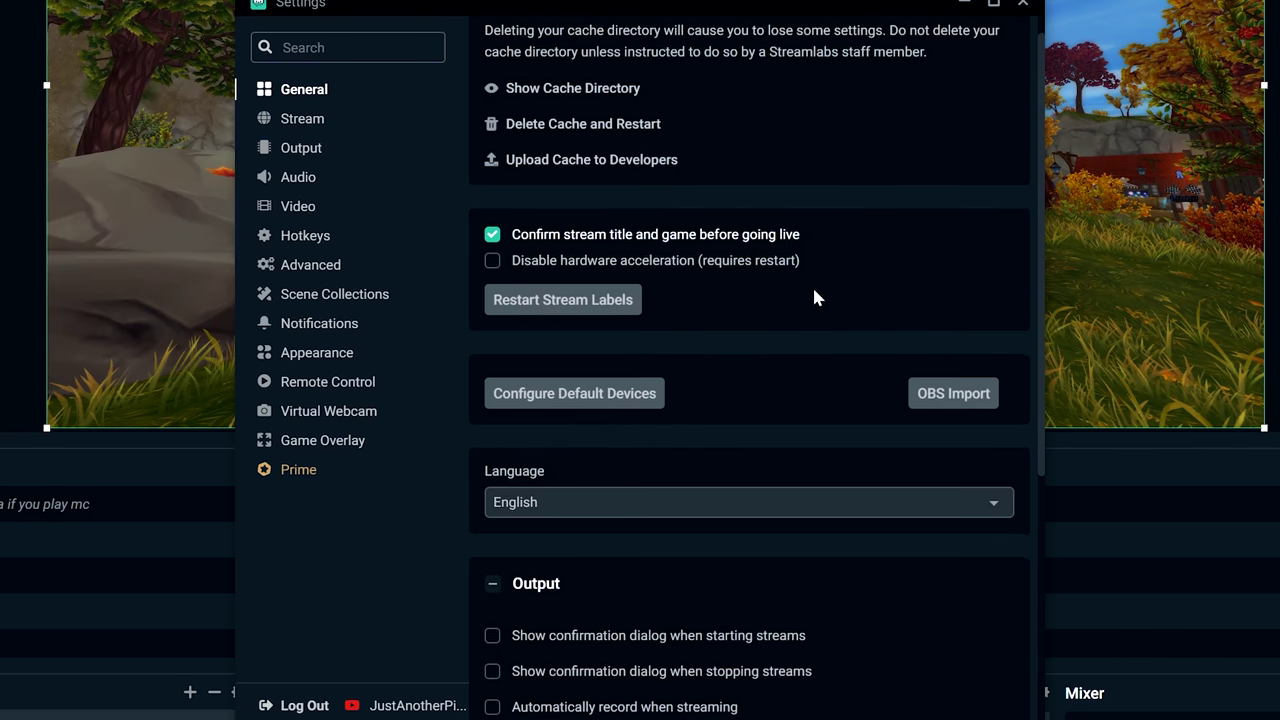
{"action": "scroll", "coordinate": [815, 297], "scroll_direction": "up", "scroll_amount": 1}
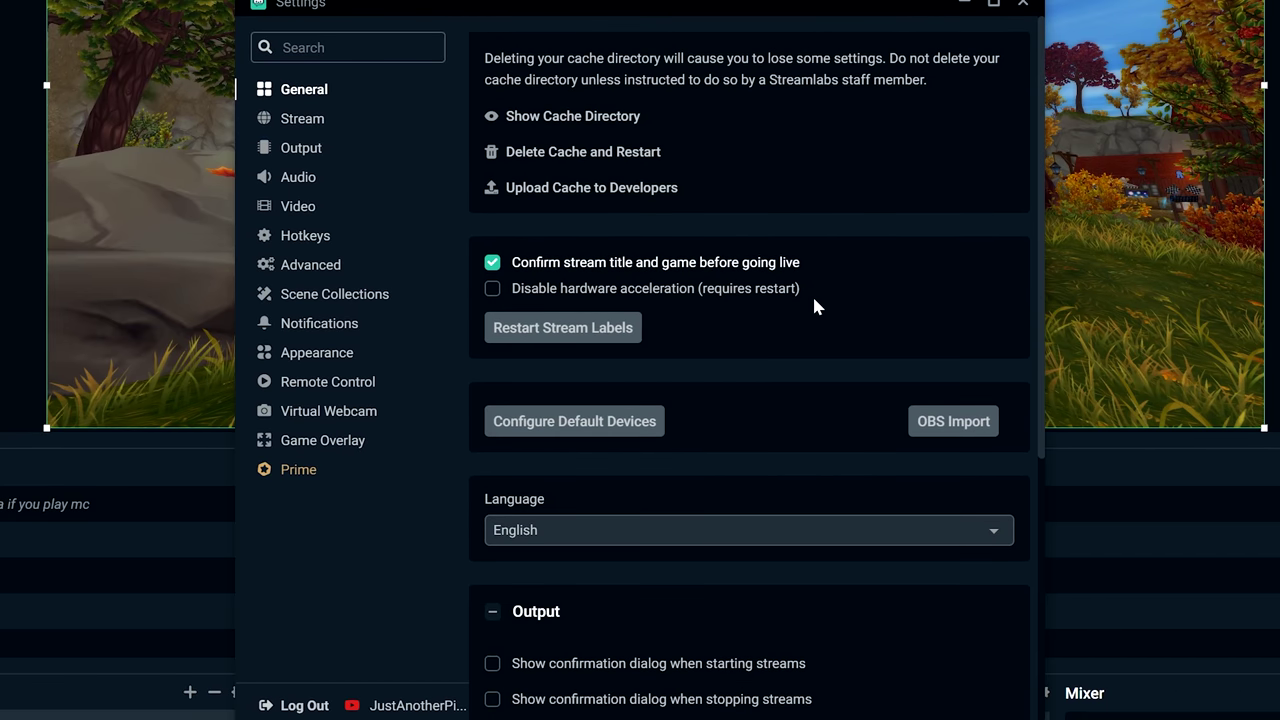
{"action": "left_click", "coordinate": [289, 122]}
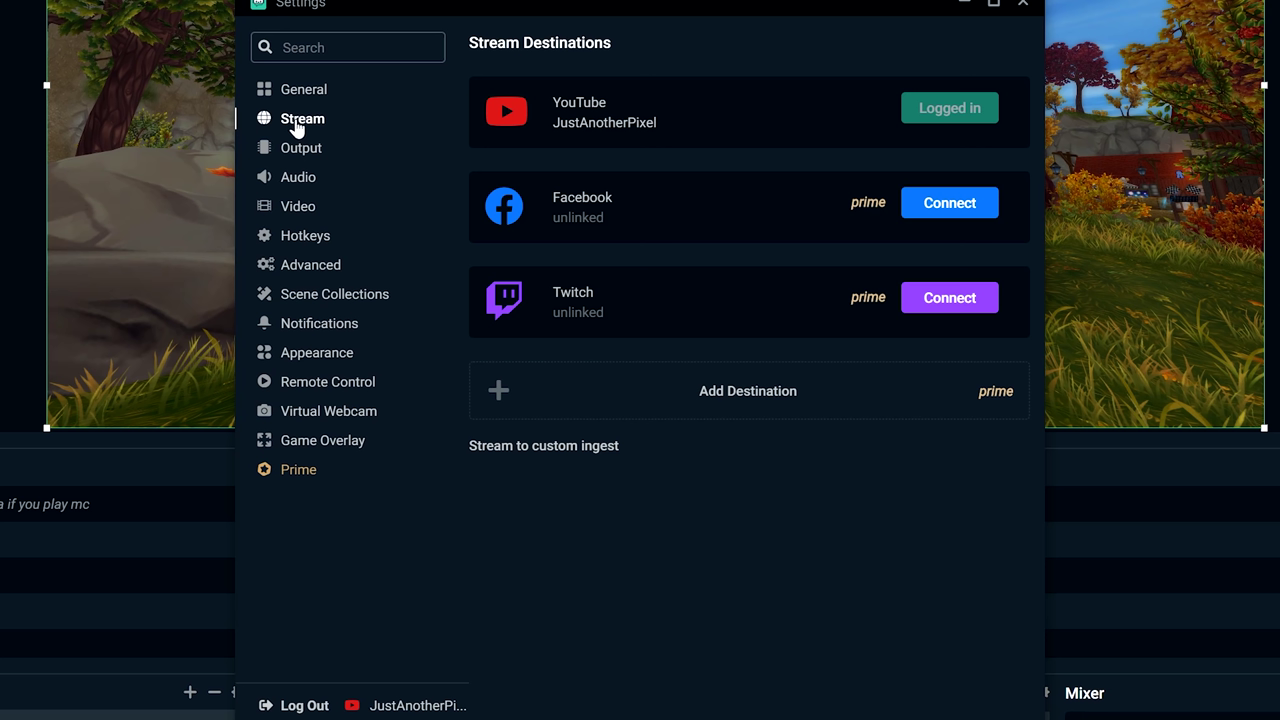
{"action": "left_click", "coordinate": [300, 157]}
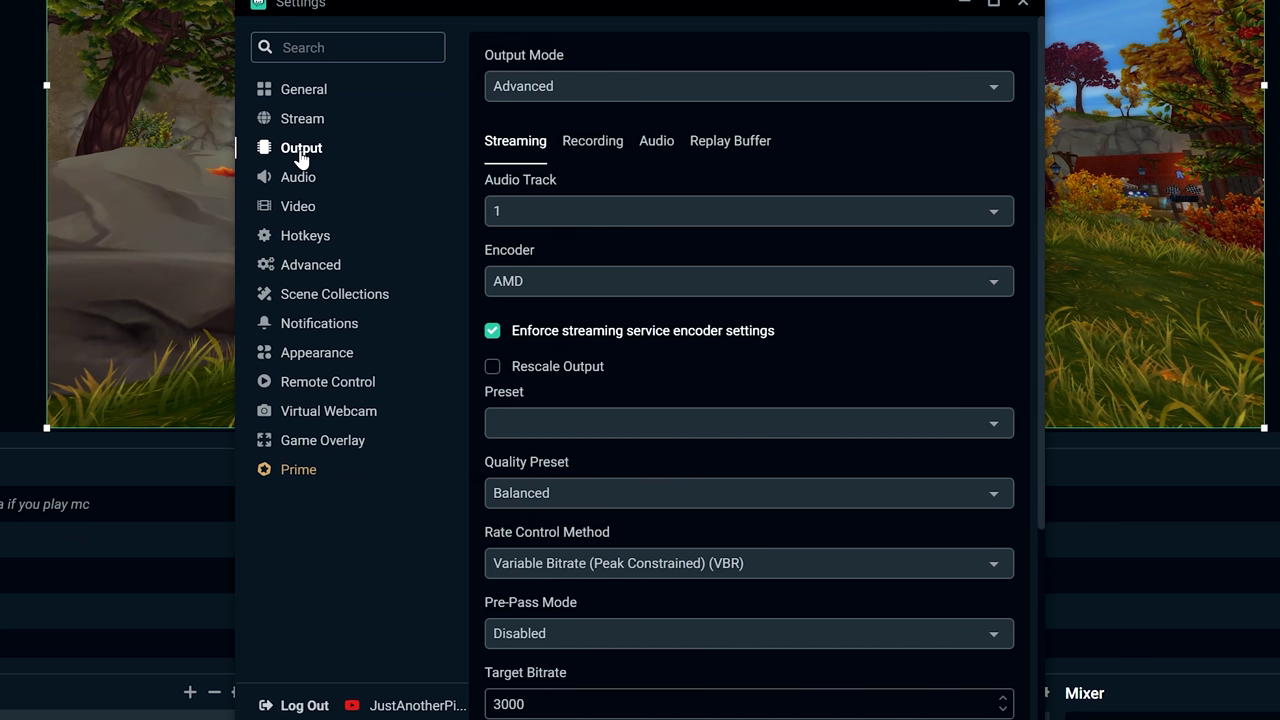
{"action": "left_click", "coordinate": [556, 90]}
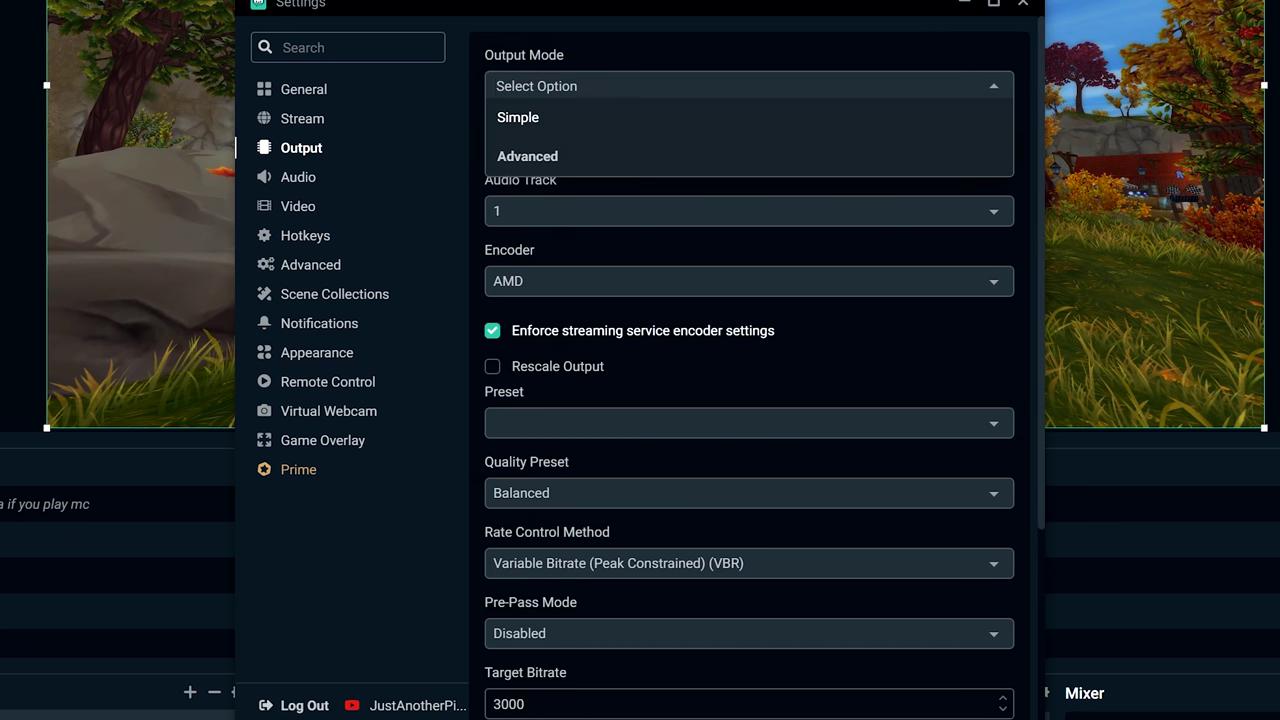
{"action": "left_click", "coordinate": [471, 159]}
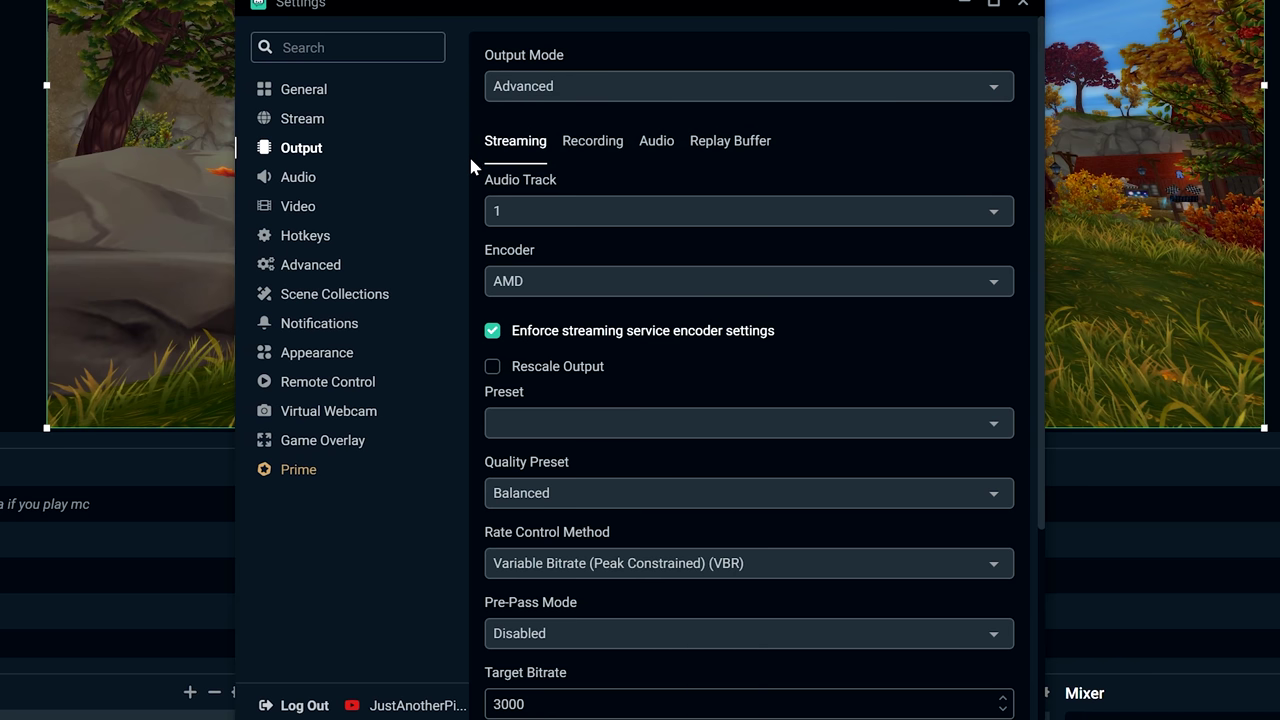
Show the recording output settings and examine the encoder options down to the target bitrate
{"action": "left_click", "coordinate": [566, 142]}
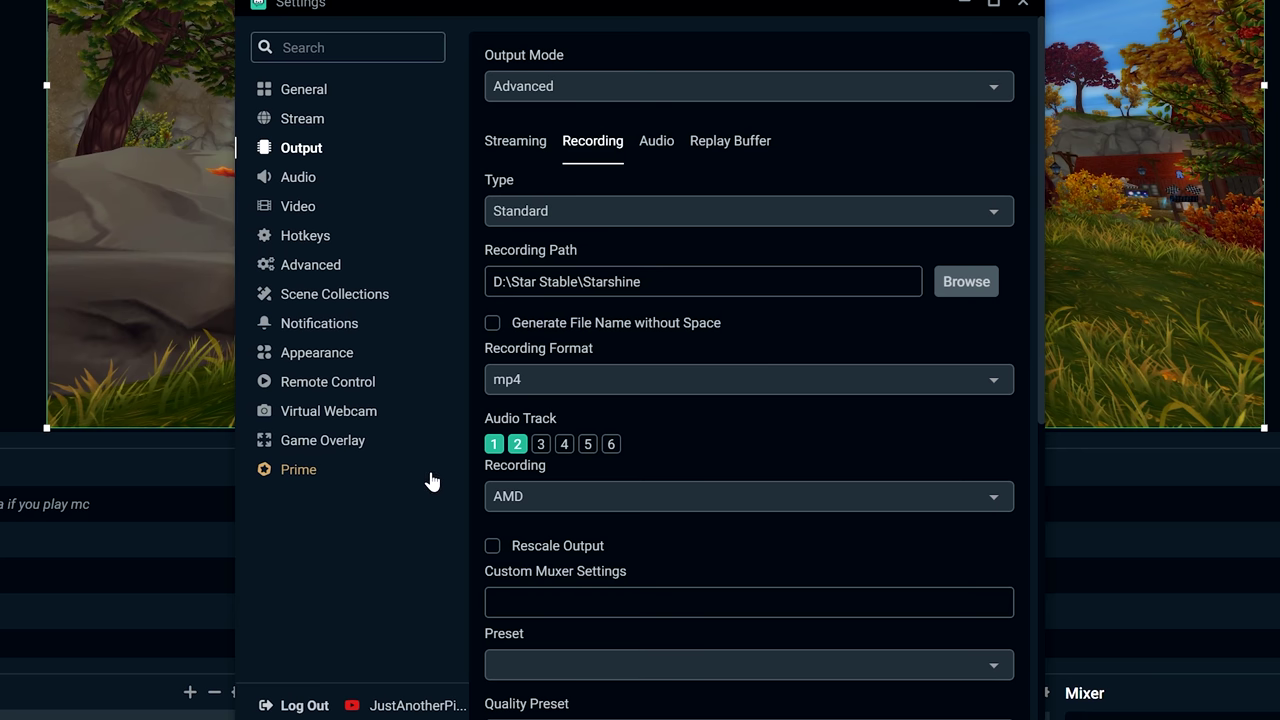
{"action": "scroll", "coordinate": [467, 545], "scroll_direction": "down", "scroll_amount": 5}
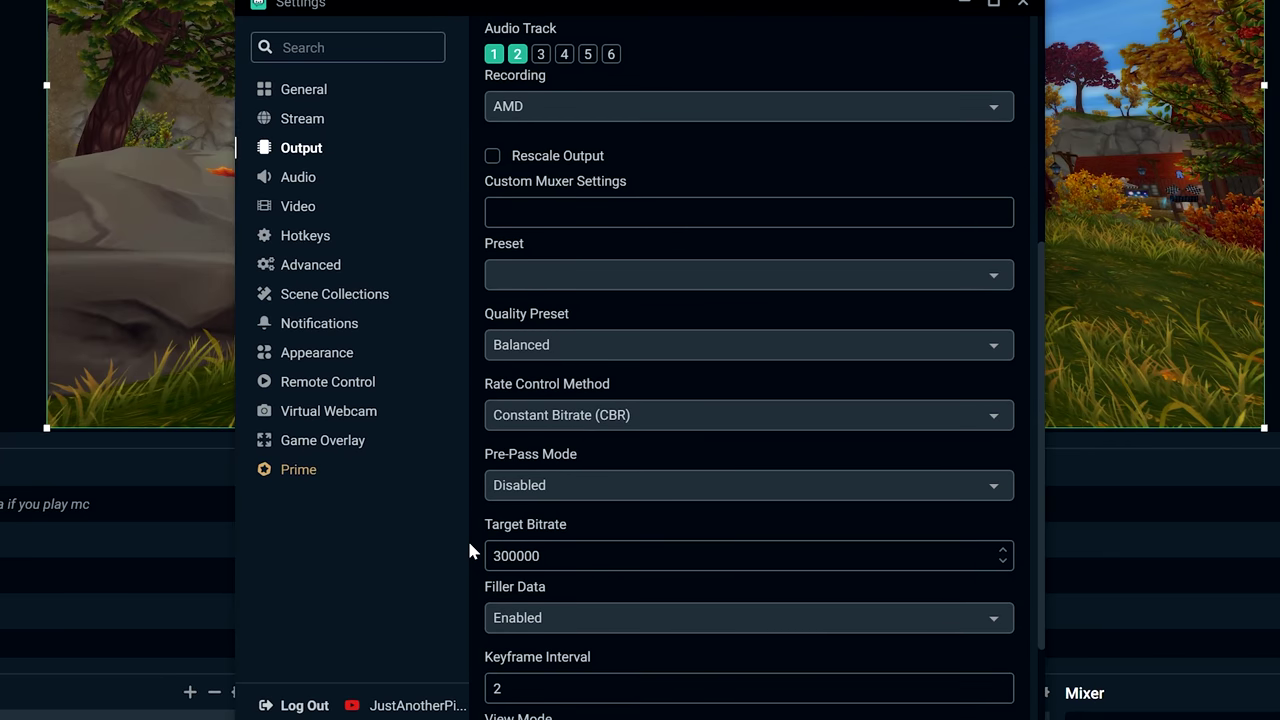
{"action": "scroll", "coordinate": [470, 545], "scroll_direction": "up", "scroll_amount": 1}
{"action": "scroll", "coordinate": [470, 543], "scroll_direction": "down", "scroll_amount": 2}
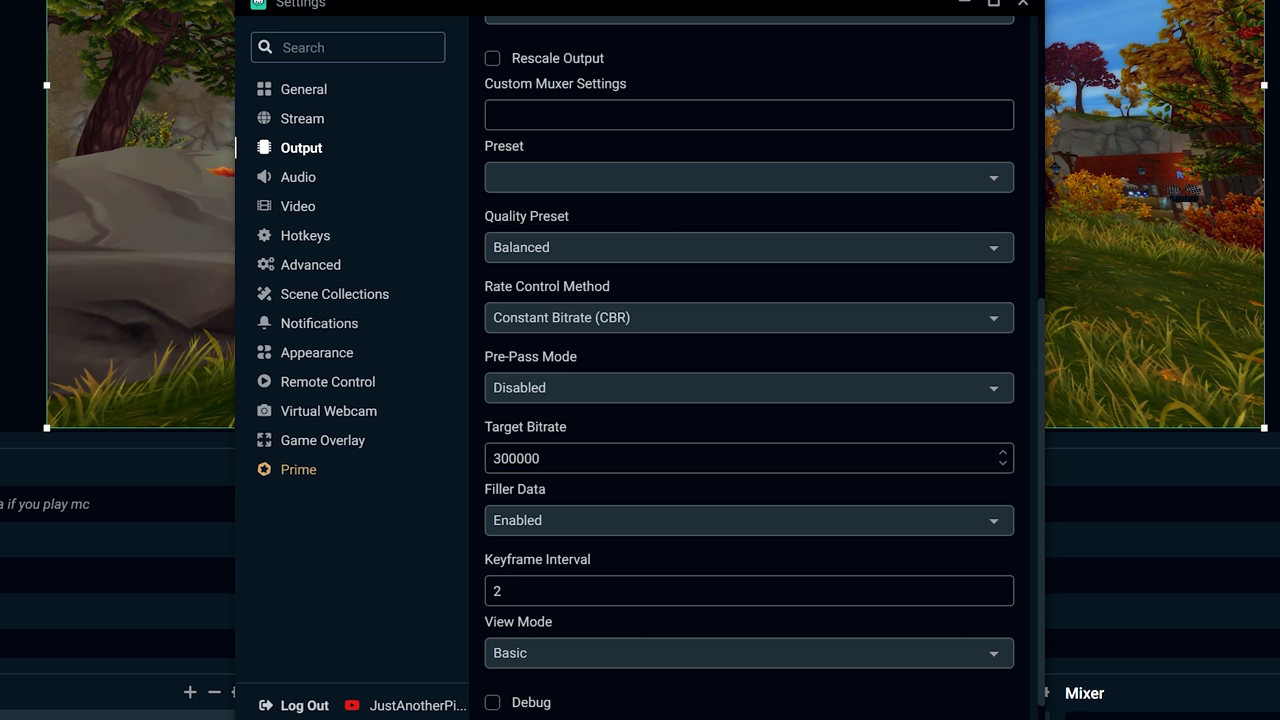
{"action": "left_click_drag", "start_coordinate": [541, 458], "coordinate": [490, 458]}
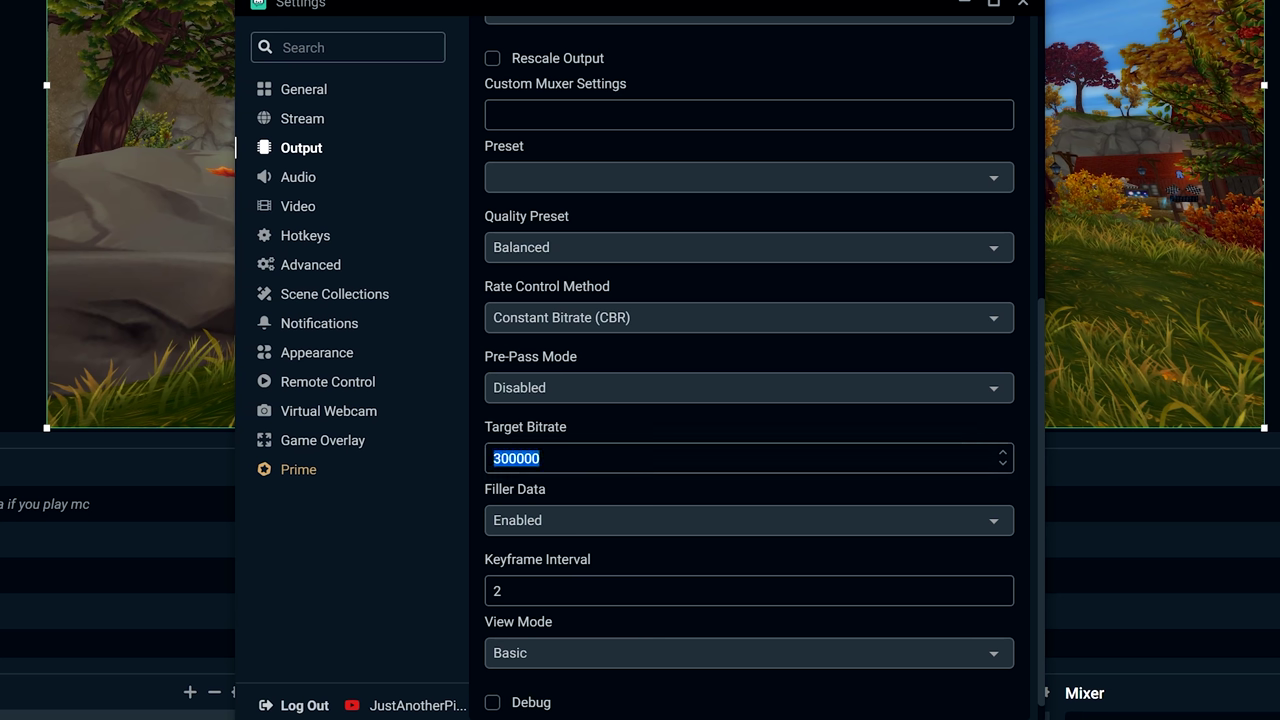
{"action": "left_click", "coordinate": [541, 458]}
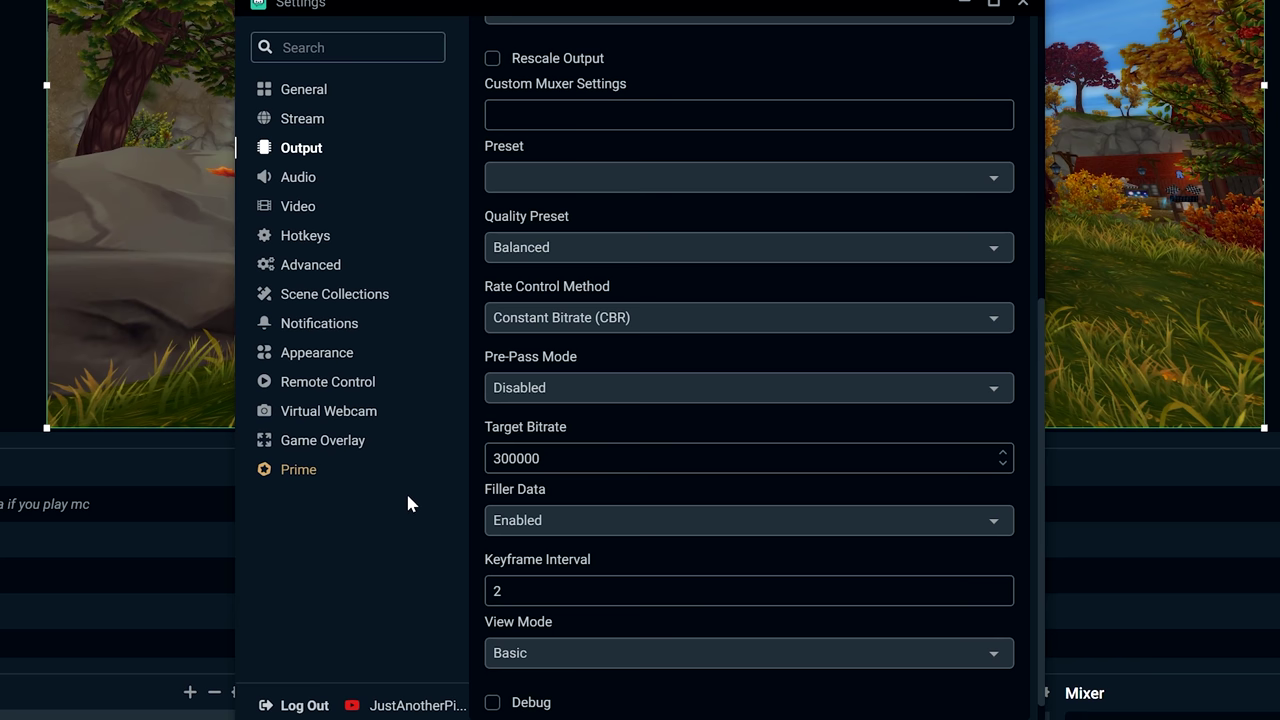
Check where the recording path is chosen and which recording formats are available
{"action": "scroll", "coordinate": [470, 434], "scroll_direction": "up", "scroll_amount": 5}
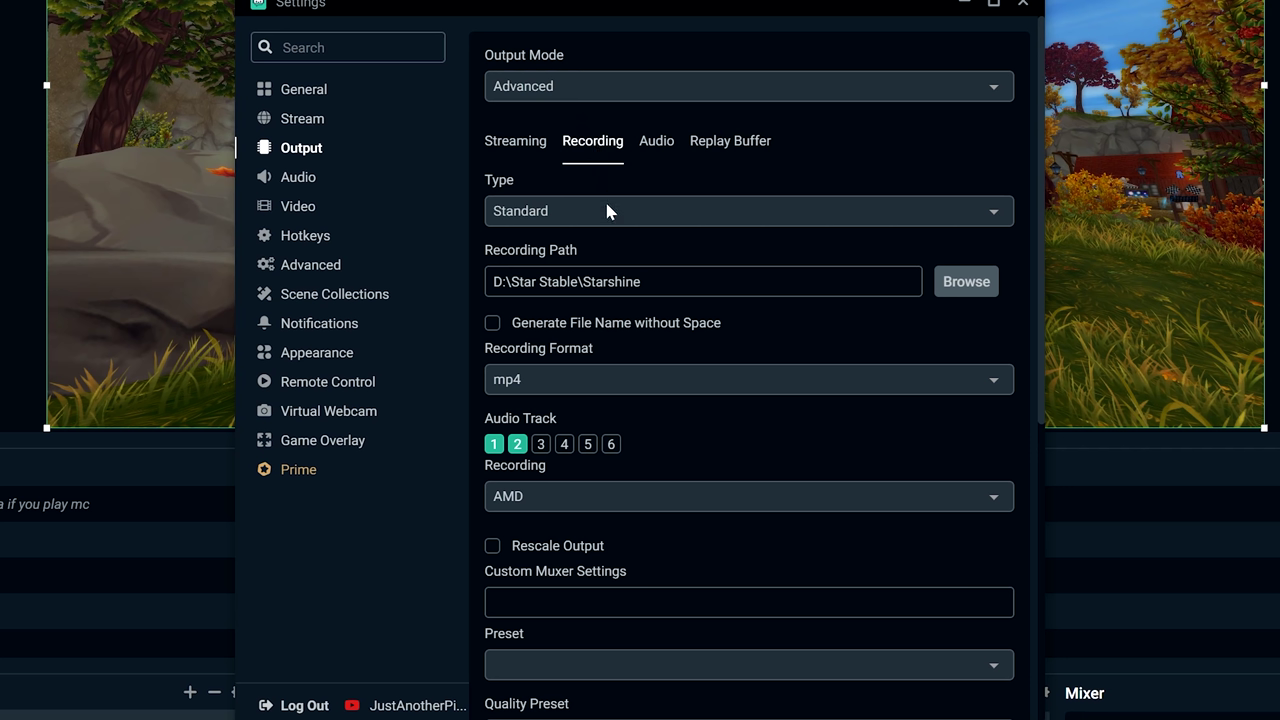
{"action": "left_click", "coordinate": [960, 286]}
{"action": "scroll", "coordinate": [743, 305], "scroll_direction": "down", "scroll_amount": 2}
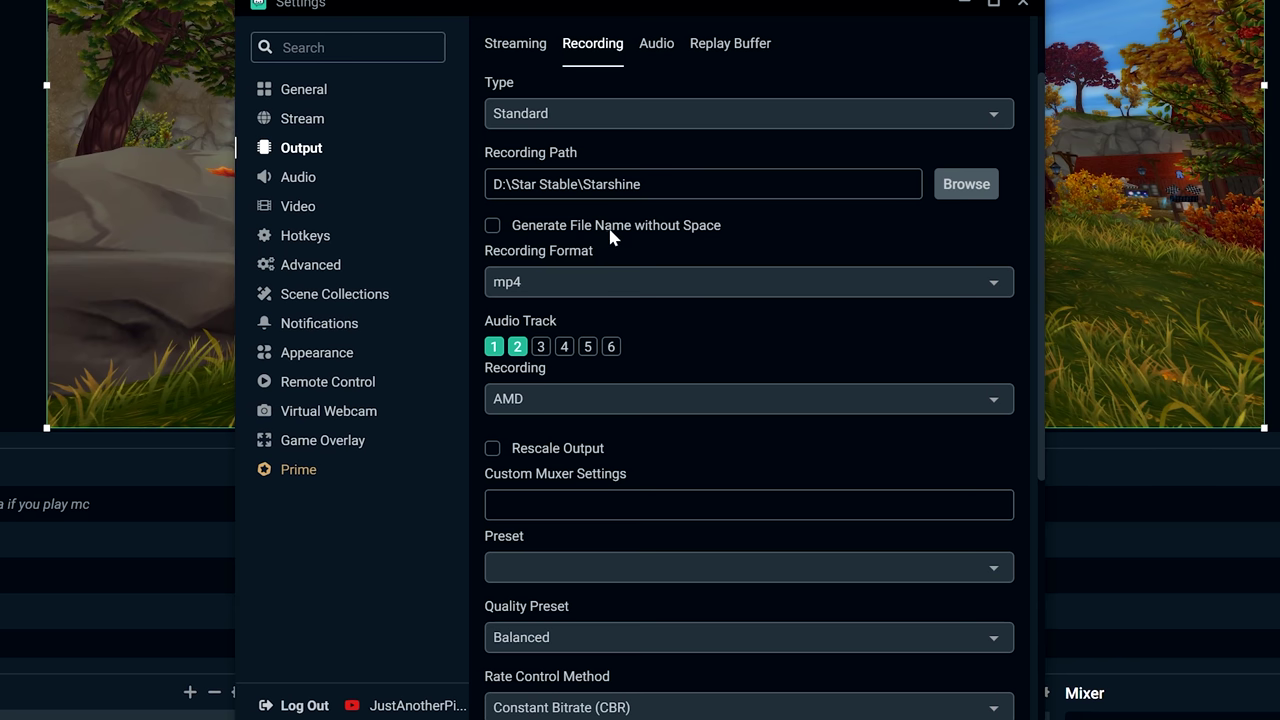
{"action": "left_click", "coordinate": [548, 283]}
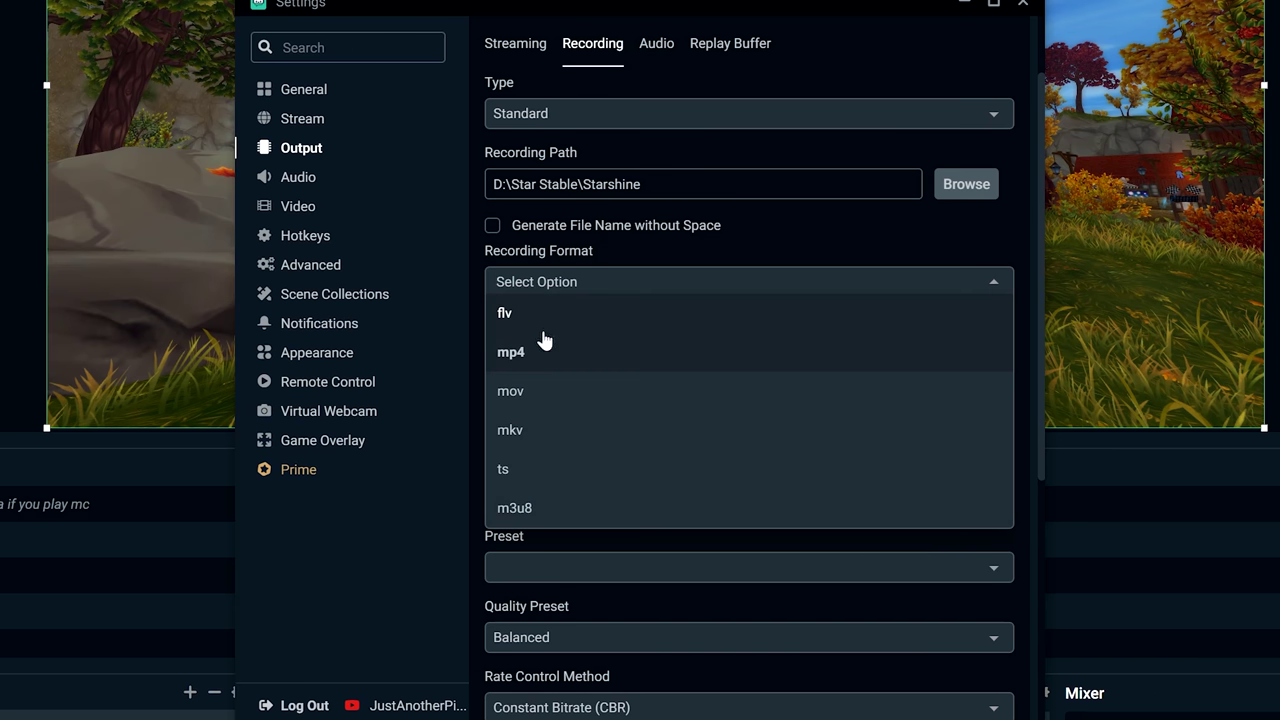
{"action": "scroll", "coordinate": [540, 441], "scroll_direction": "down", "scroll_amount": 2}
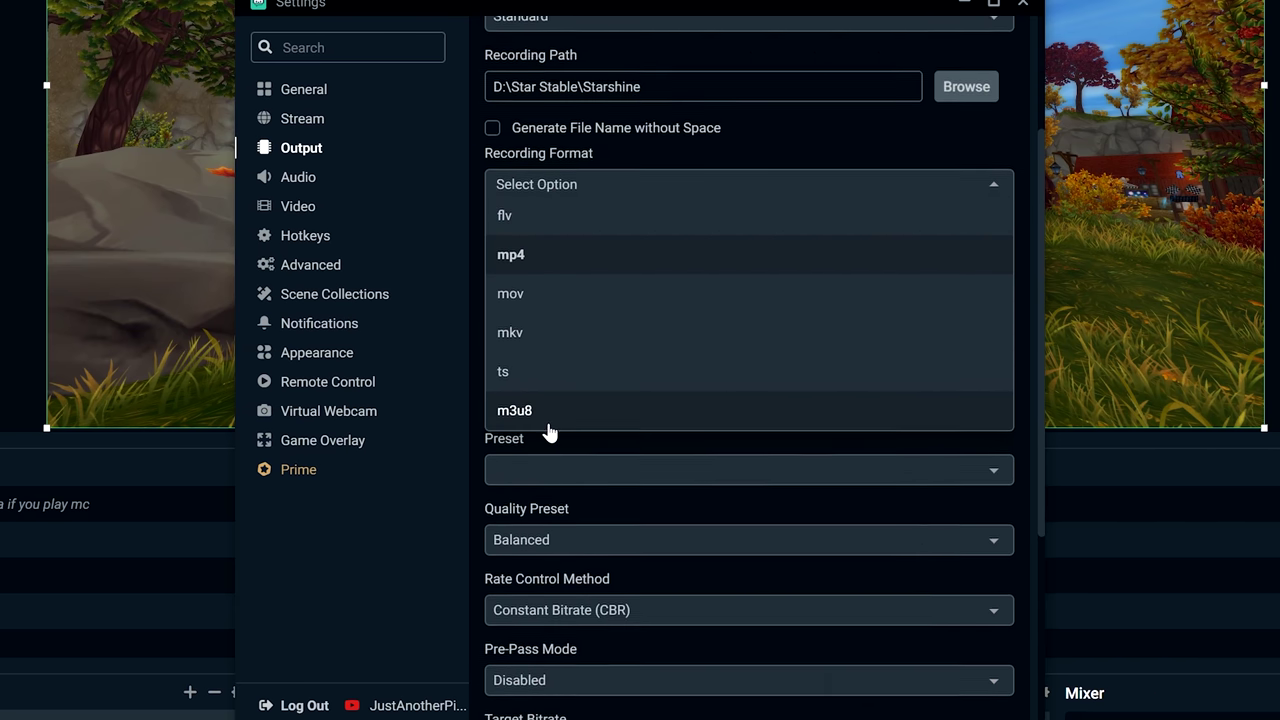
{"action": "left_click", "coordinate": [466, 233]}
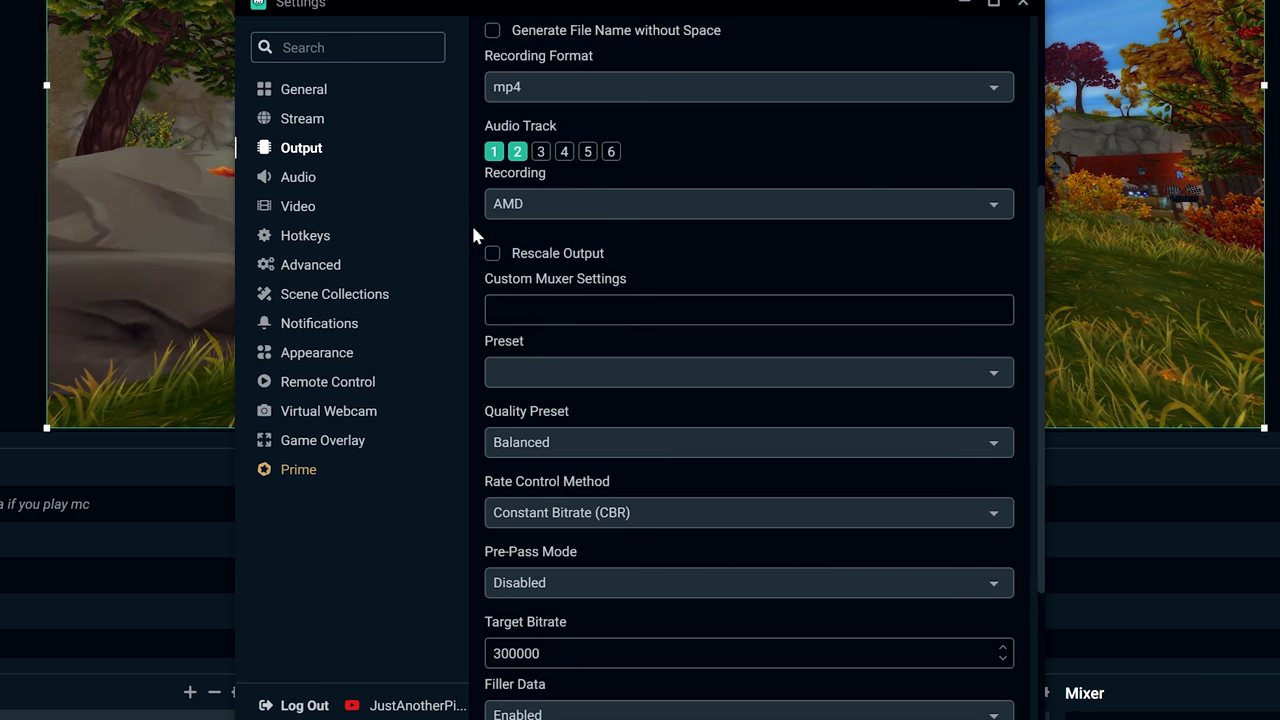
Try mkv as the recording format and set it back to mp4
{"action": "scroll", "coordinate": [505, 205], "scroll_direction": "up", "scroll_amount": 1}
{"action": "left_click", "coordinate": [544, 183]}
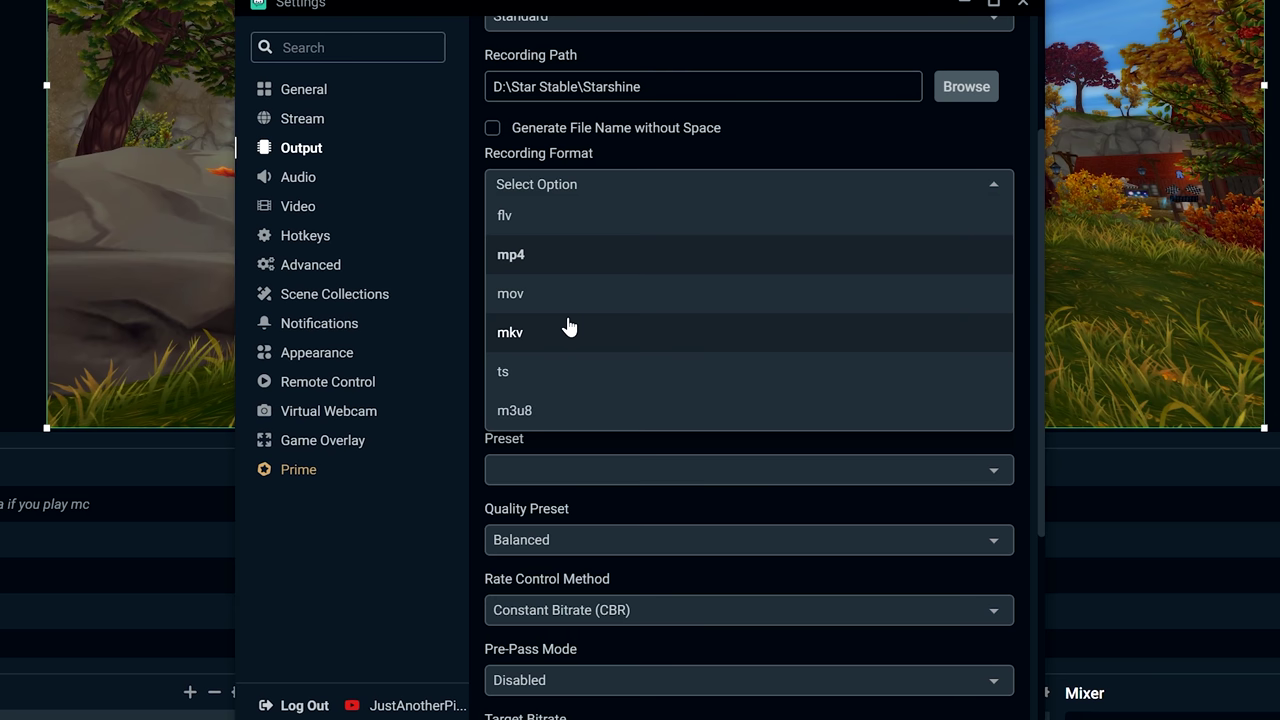
{"action": "left_click", "coordinate": [527, 333]}
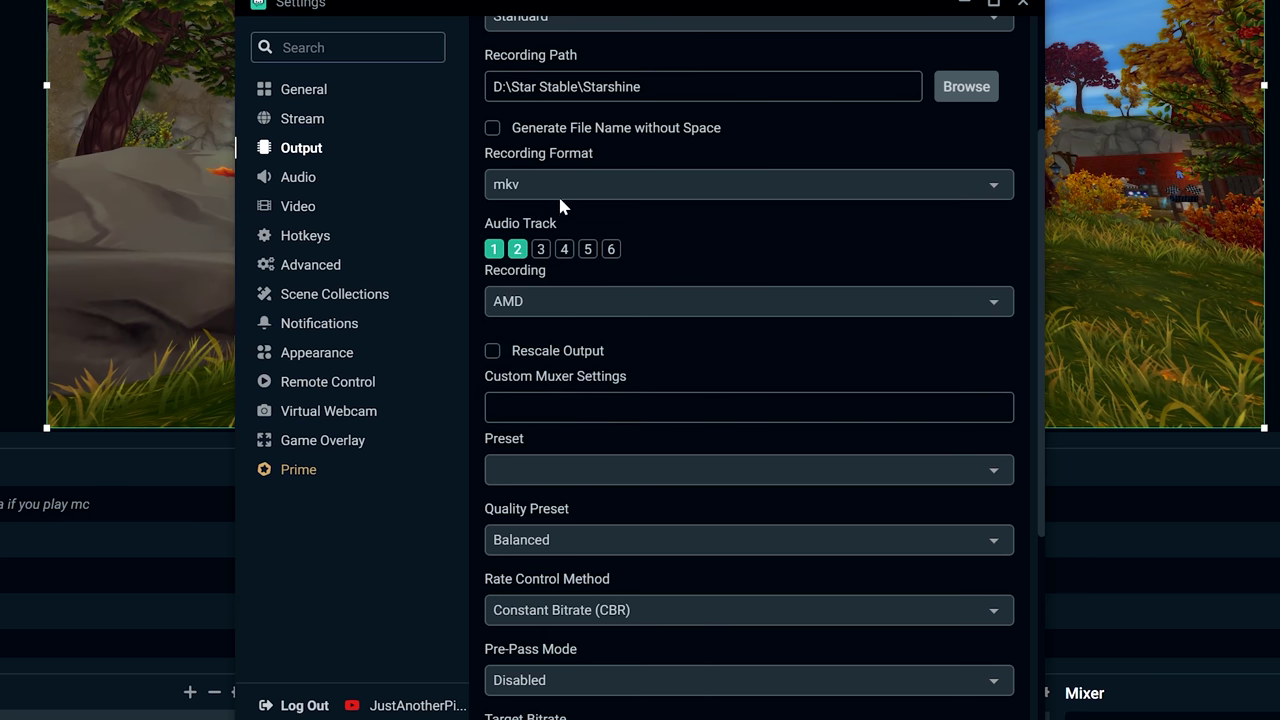
{"action": "left_click", "coordinate": [540, 188]}
{"action": "left_click", "coordinate": [523, 255]}
{"action": "left_click", "coordinate": [509, 190]}
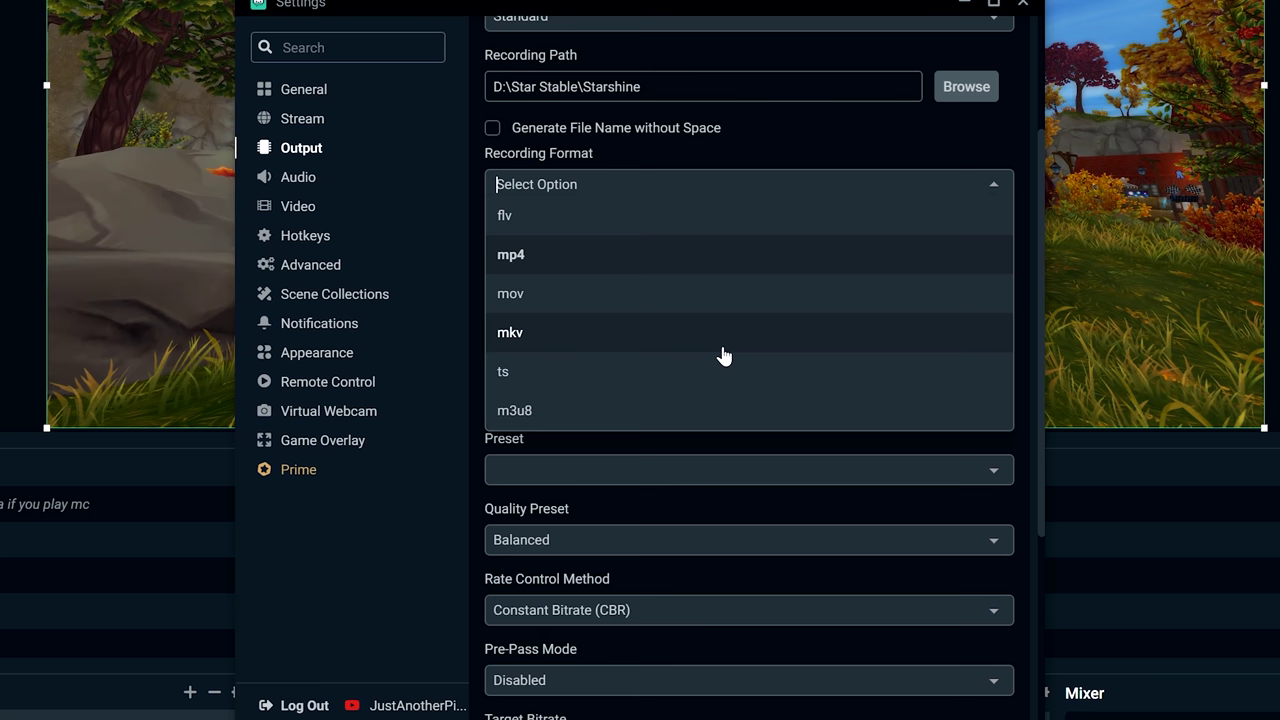
{"action": "key", "text": "Escape"}
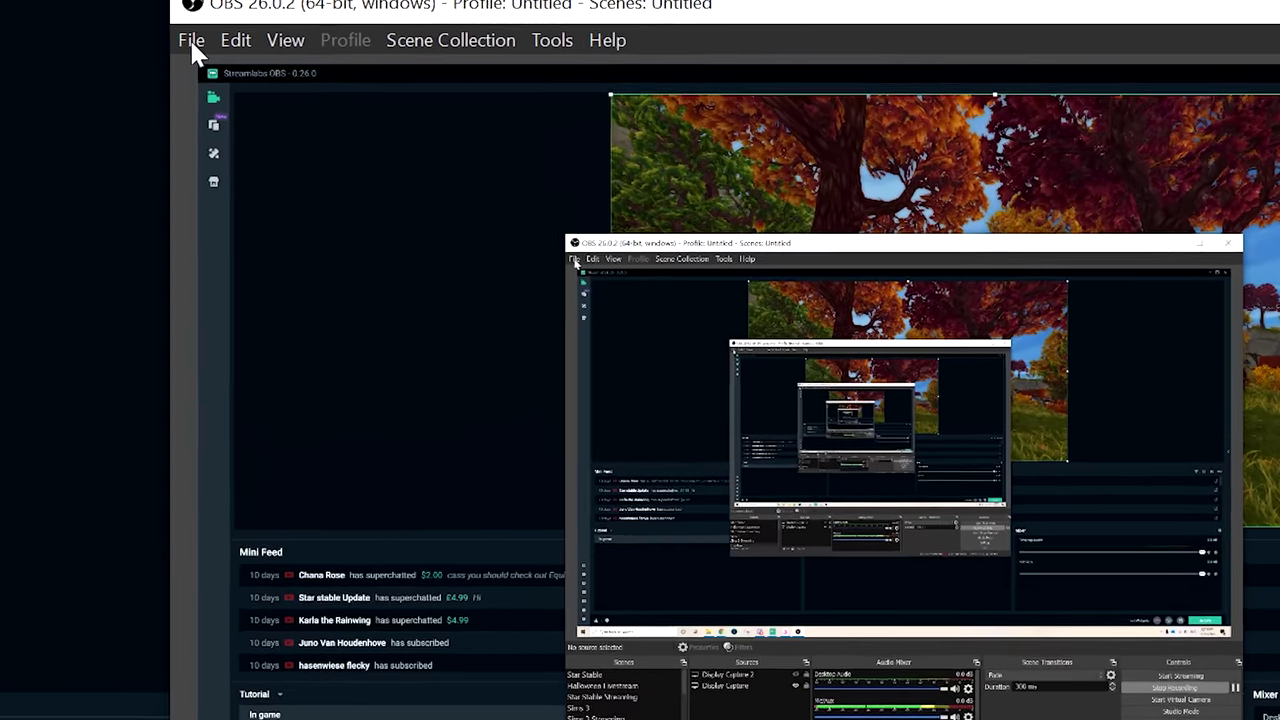
Switch to OBS Studio, open Remux Recordings, browse the Starshine folder for an OBS recording, and close the dialog without remuxing
{"action": "left_click", "coordinate": [140, 31]}
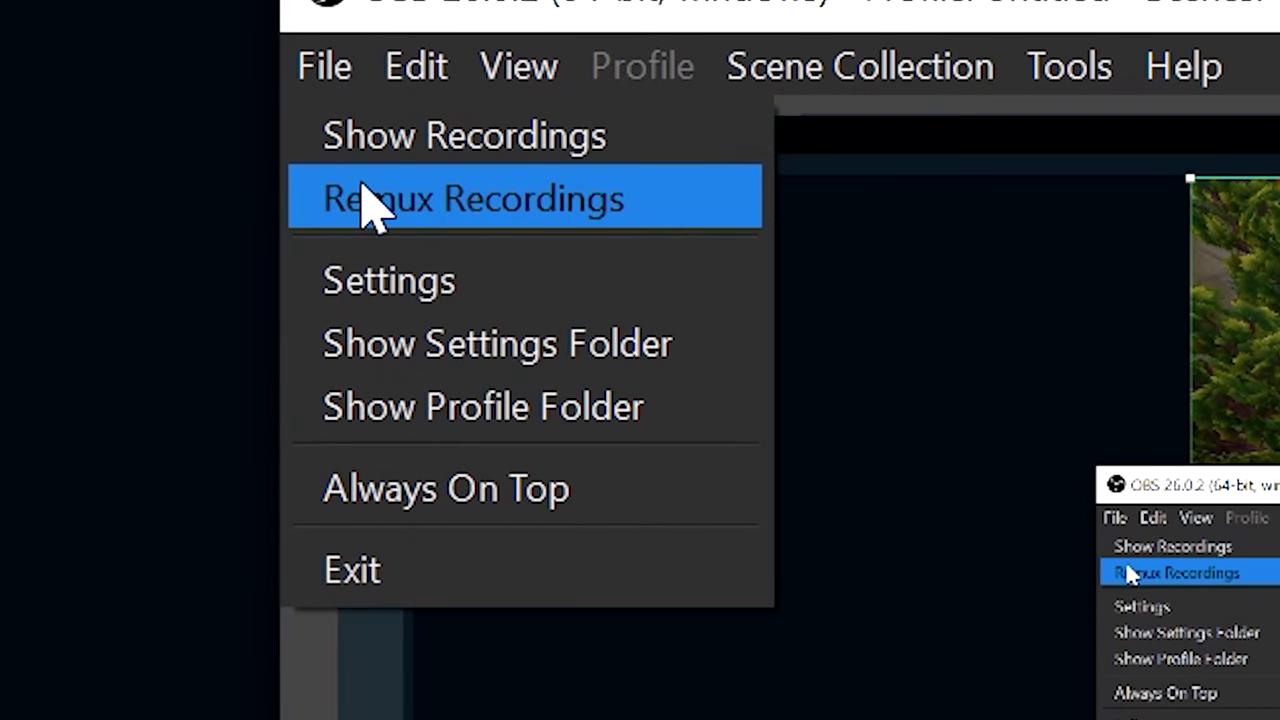
{"action": "left_click", "coordinate": [301, 147]}
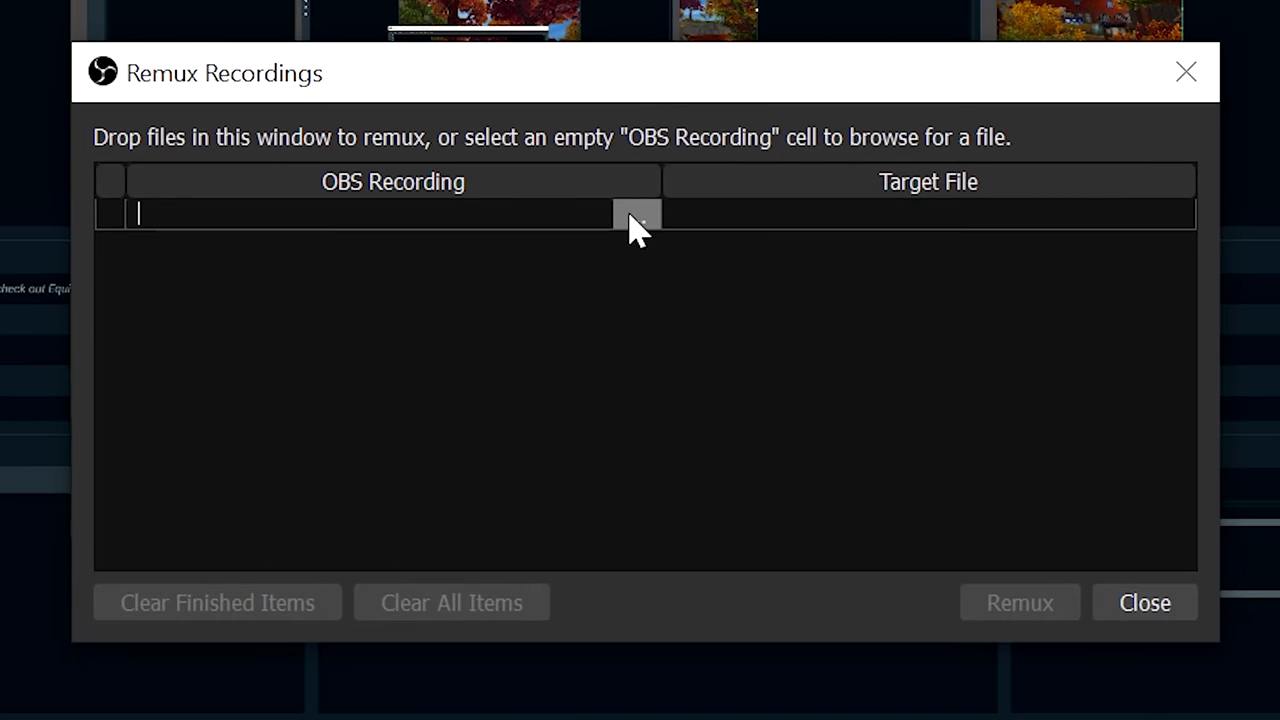
{"action": "left_click", "coordinate": [632, 213]}
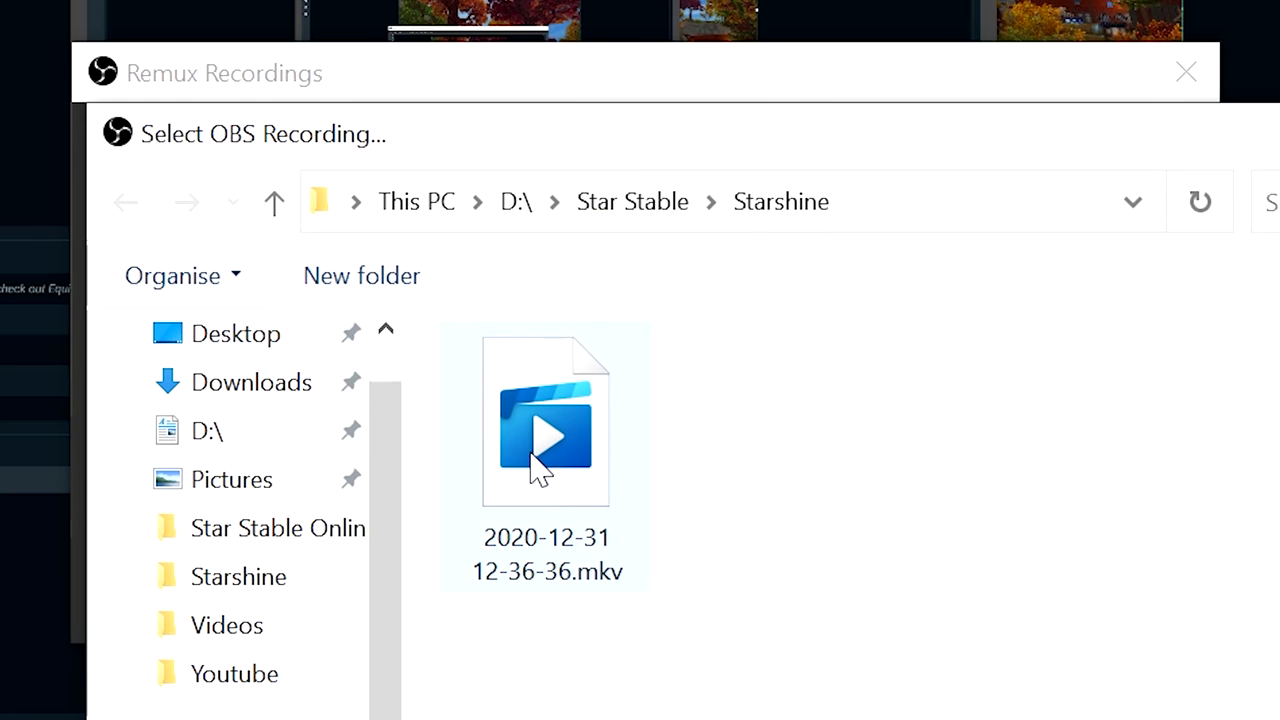
{"action": "key", "text": "Escape"}
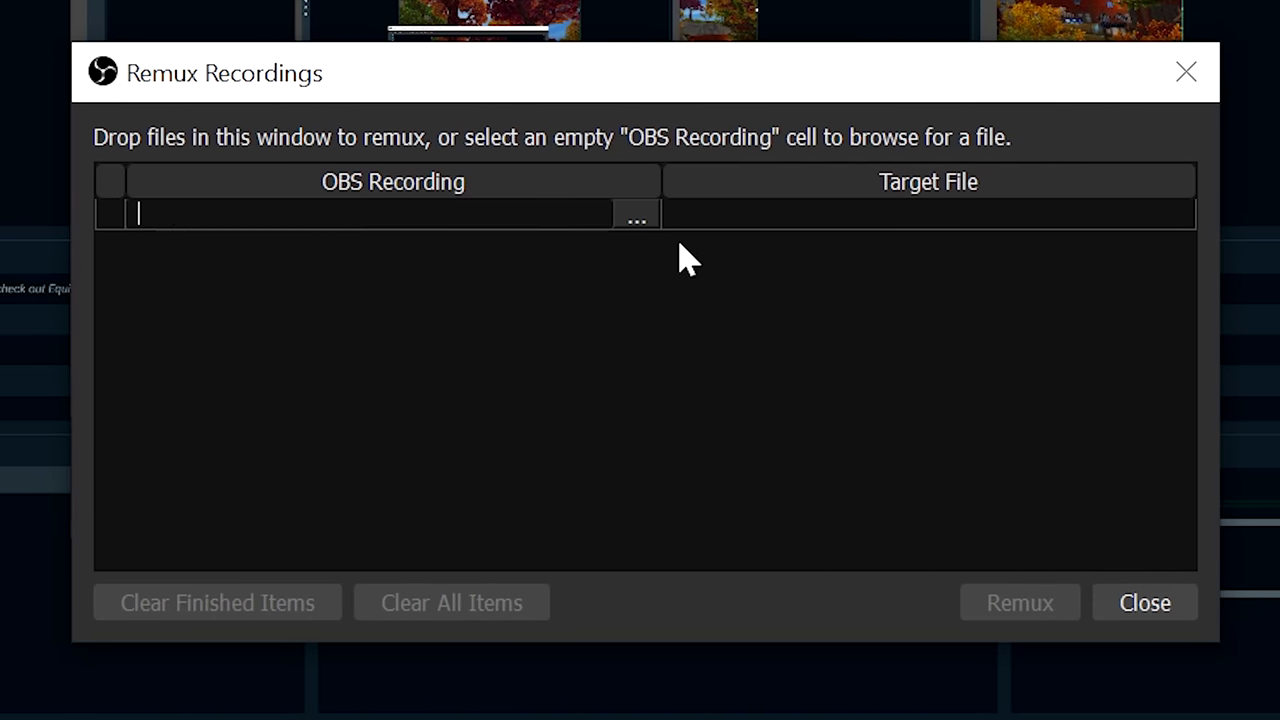
{"action": "left_click", "coordinate": [636, 216]}
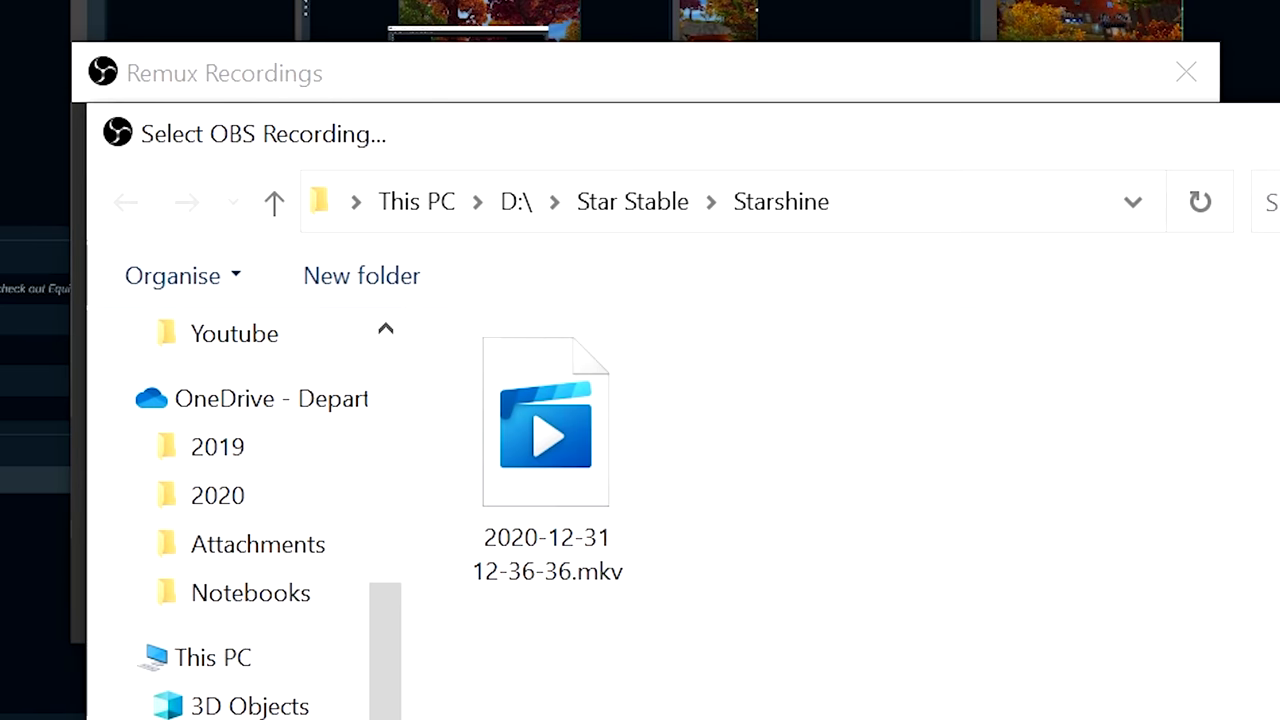
{"action": "key", "text": "Escape"}
{"action": "left_click", "coordinate": [1182, 80]}
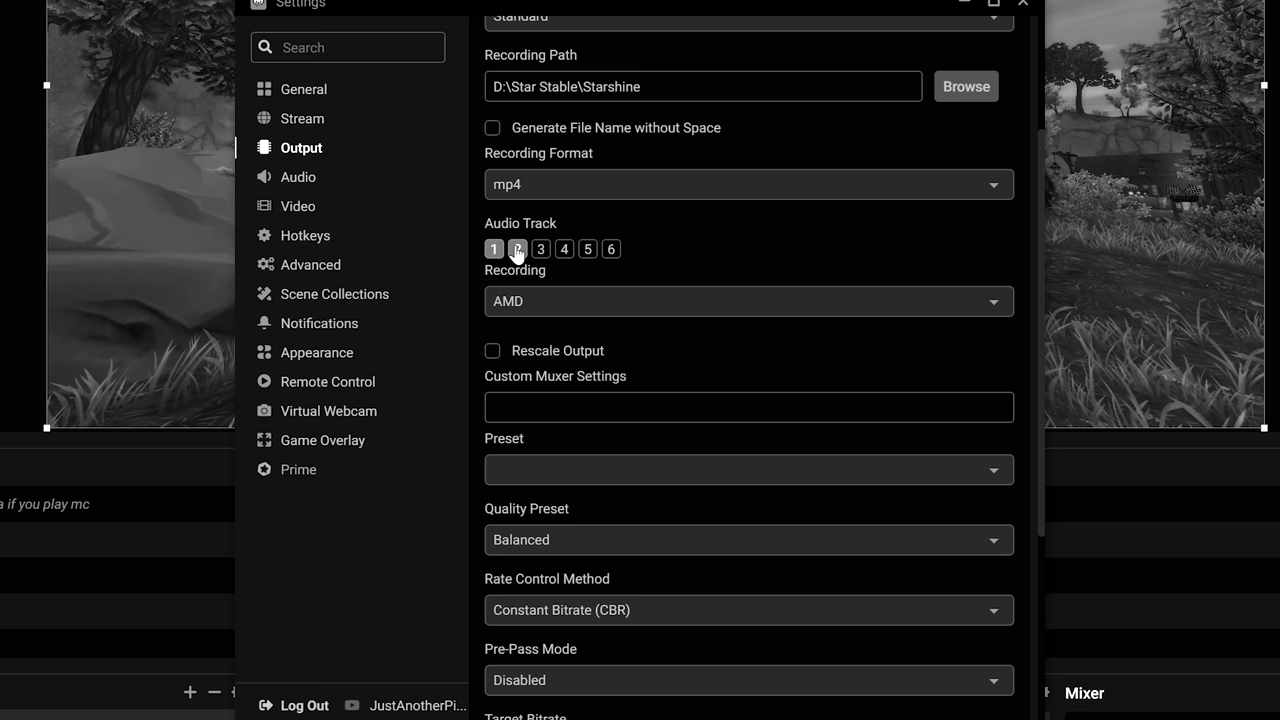
Check which recording encoders are available and keep AMD selected
{"action": "left_click", "coordinate": [563, 301]}
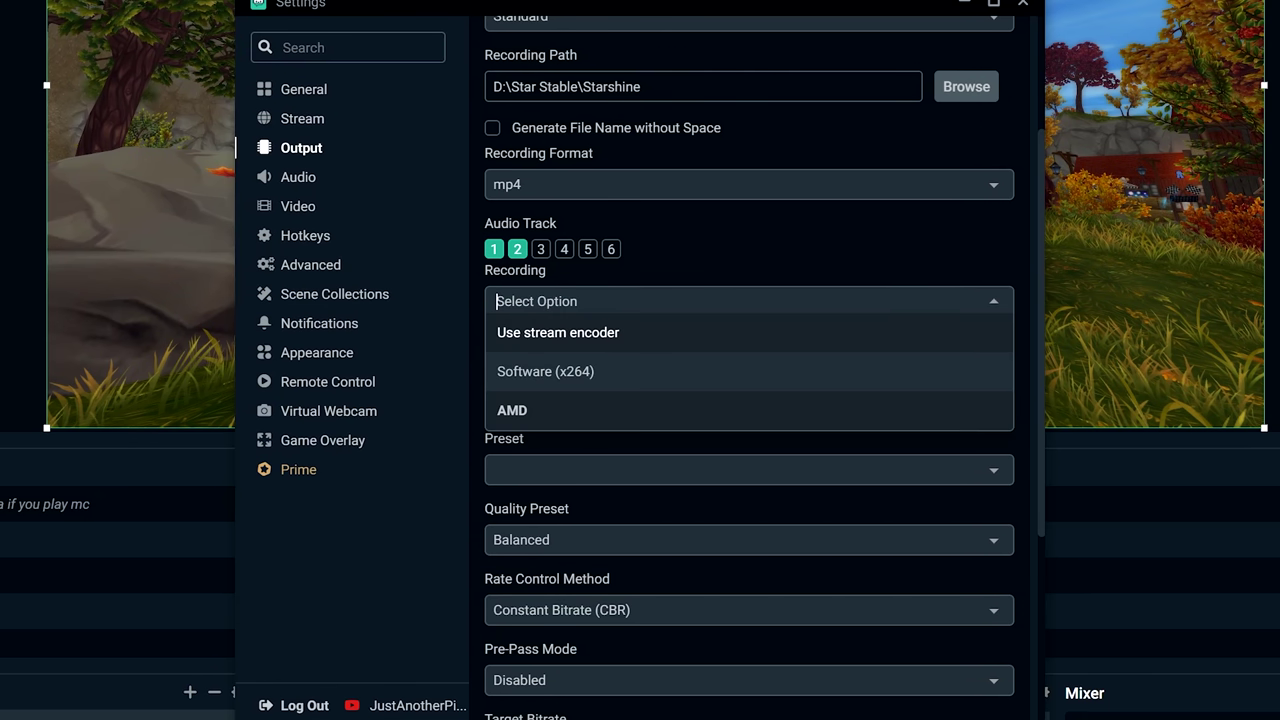
{"action": "left_click", "coordinate": [543, 418]}
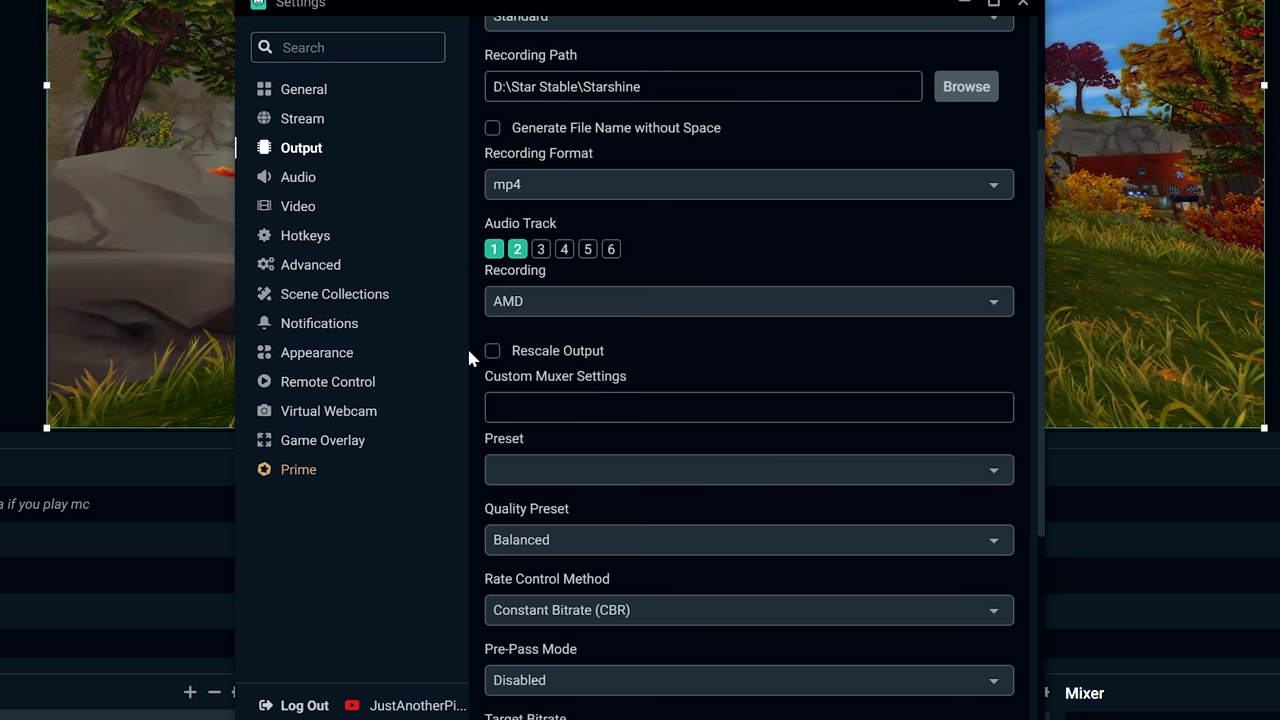
{"action": "left_click", "coordinate": [616, 305]}
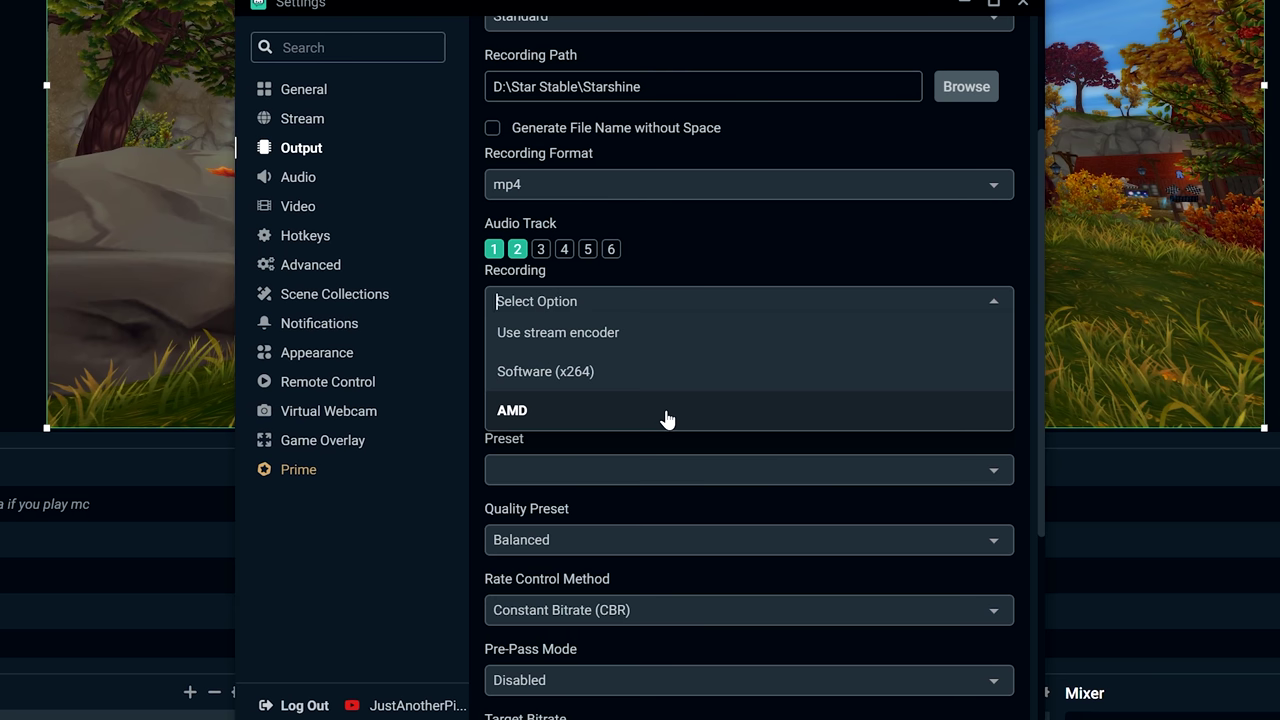
{"action": "left_click", "coordinate": [728, 424]}
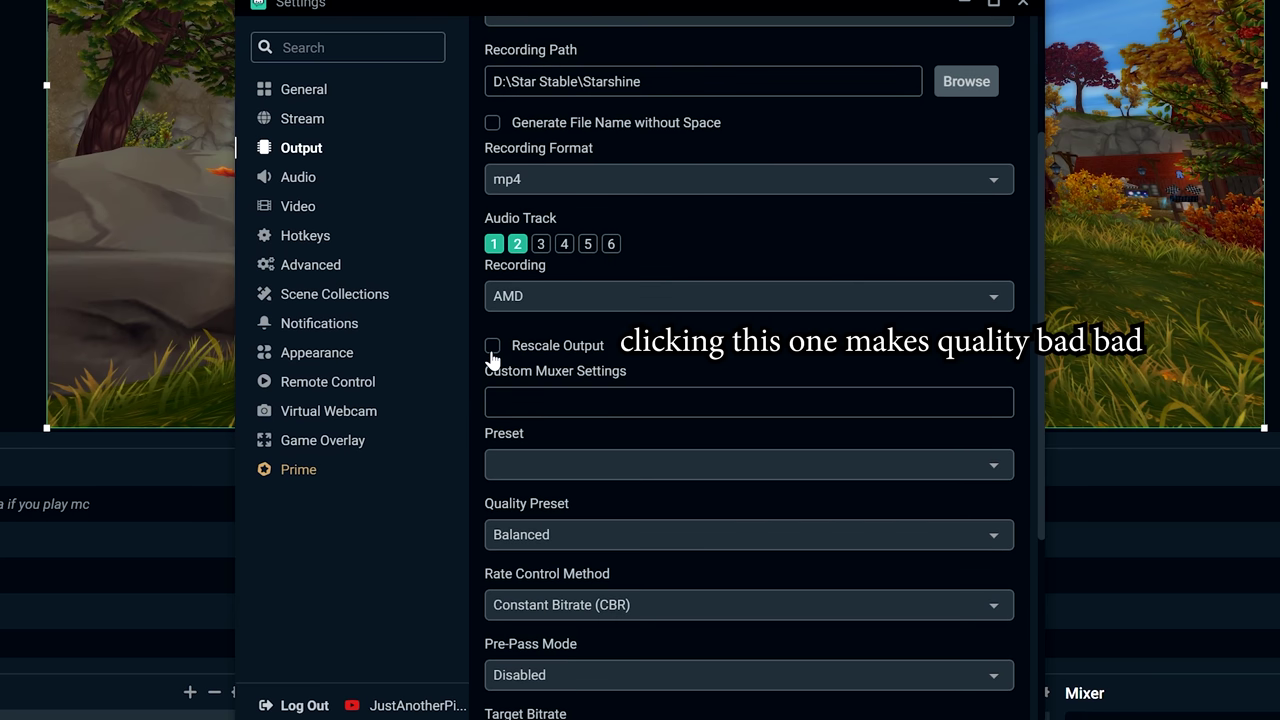
Check the rate control methods offered for the recording encoder and keep Constant Bitrate (CBR)
{"action": "scroll", "coordinate": [491, 351], "scroll_direction": "down", "scroll_amount": 2}
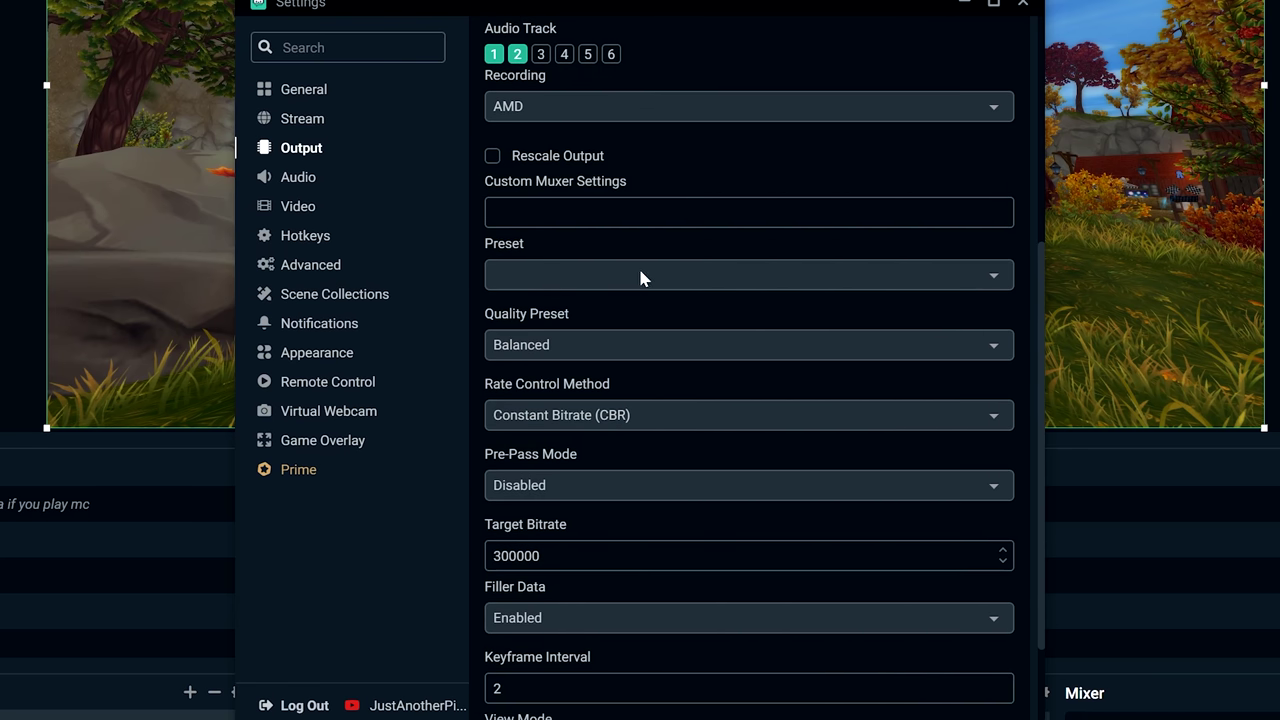
{"action": "scroll", "coordinate": [597, 275], "scroll_direction": "down", "scroll_amount": 1}
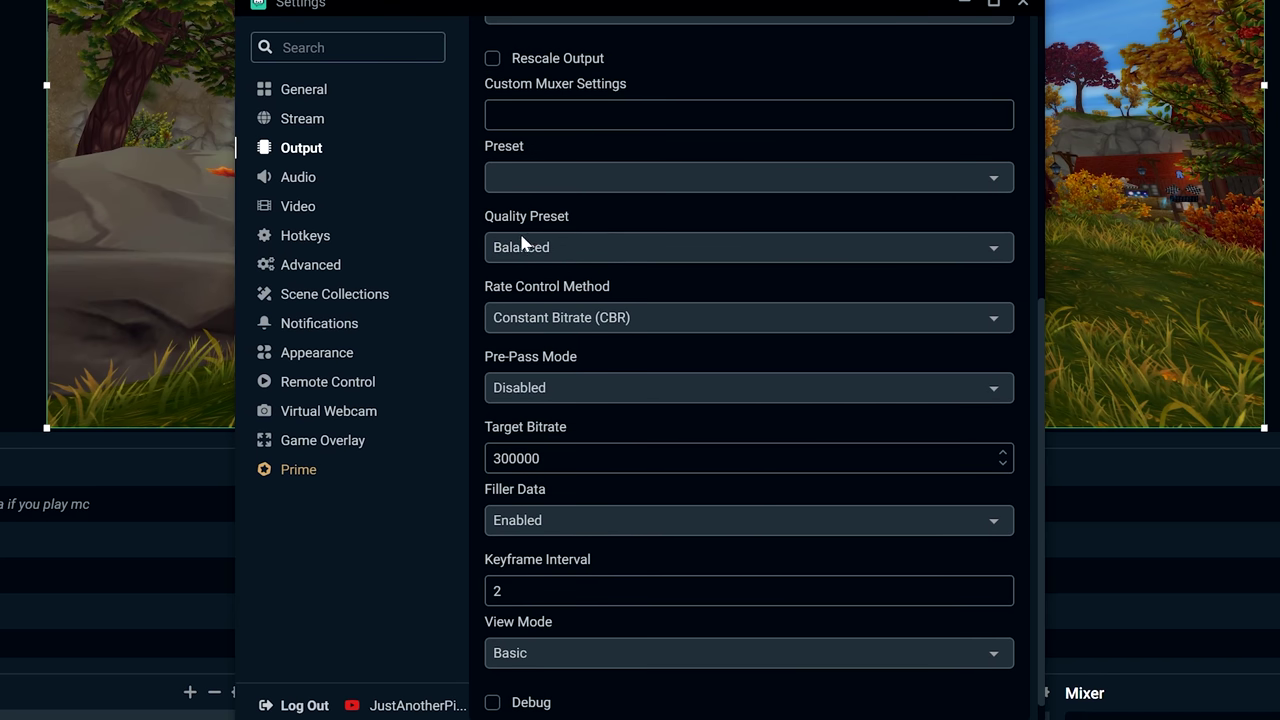
{"action": "left_click", "coordinate": [560, 320]}
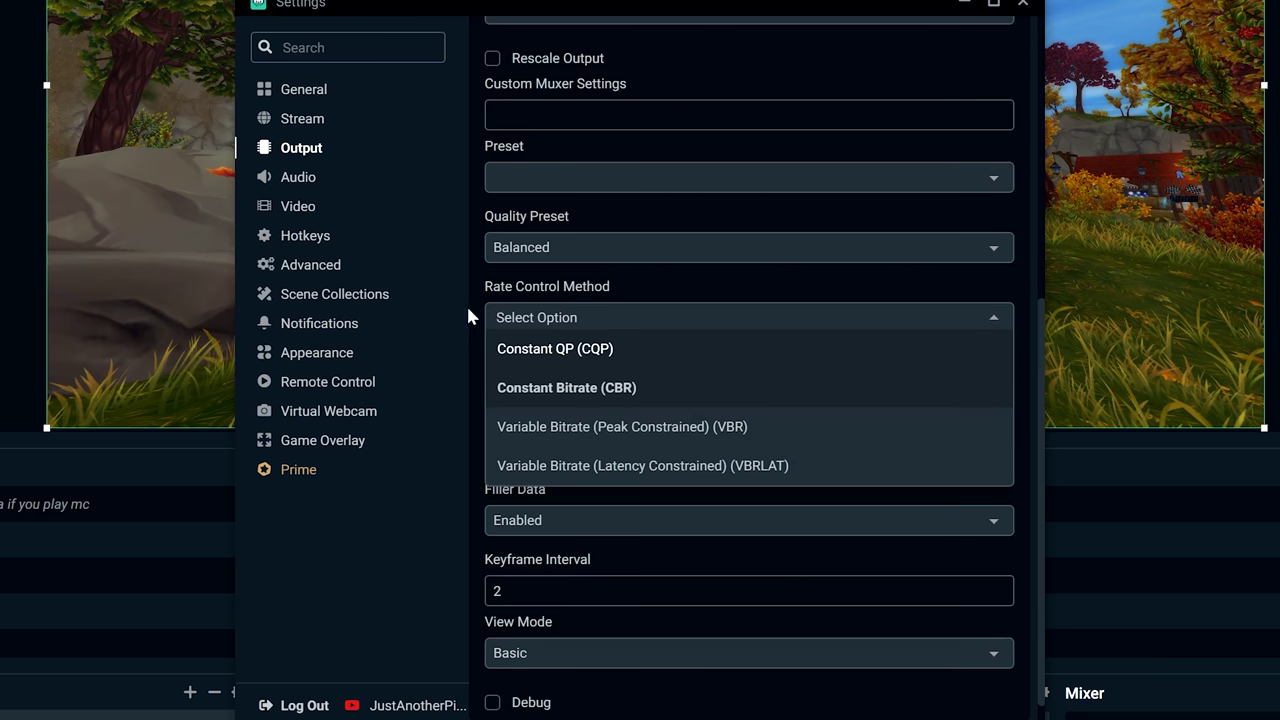
{"action": "key", "text": "Return"}
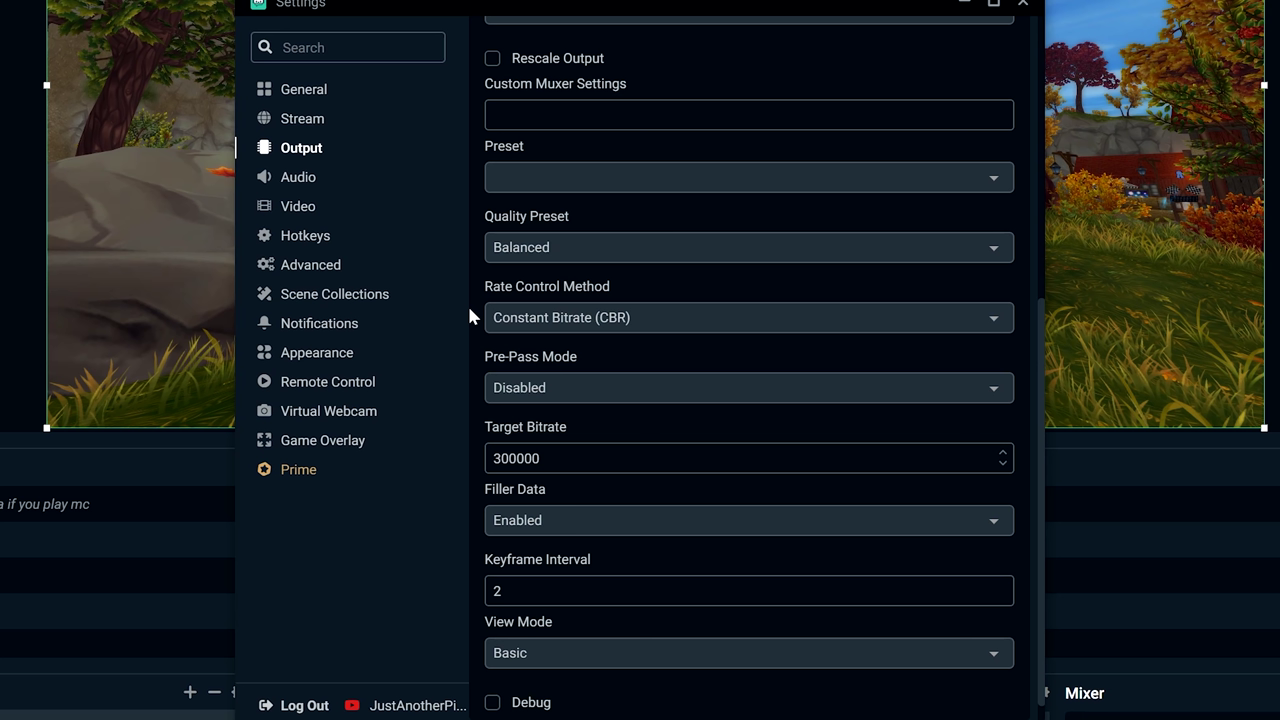
{"action": "left_click", "coordinate": [610, 320]}
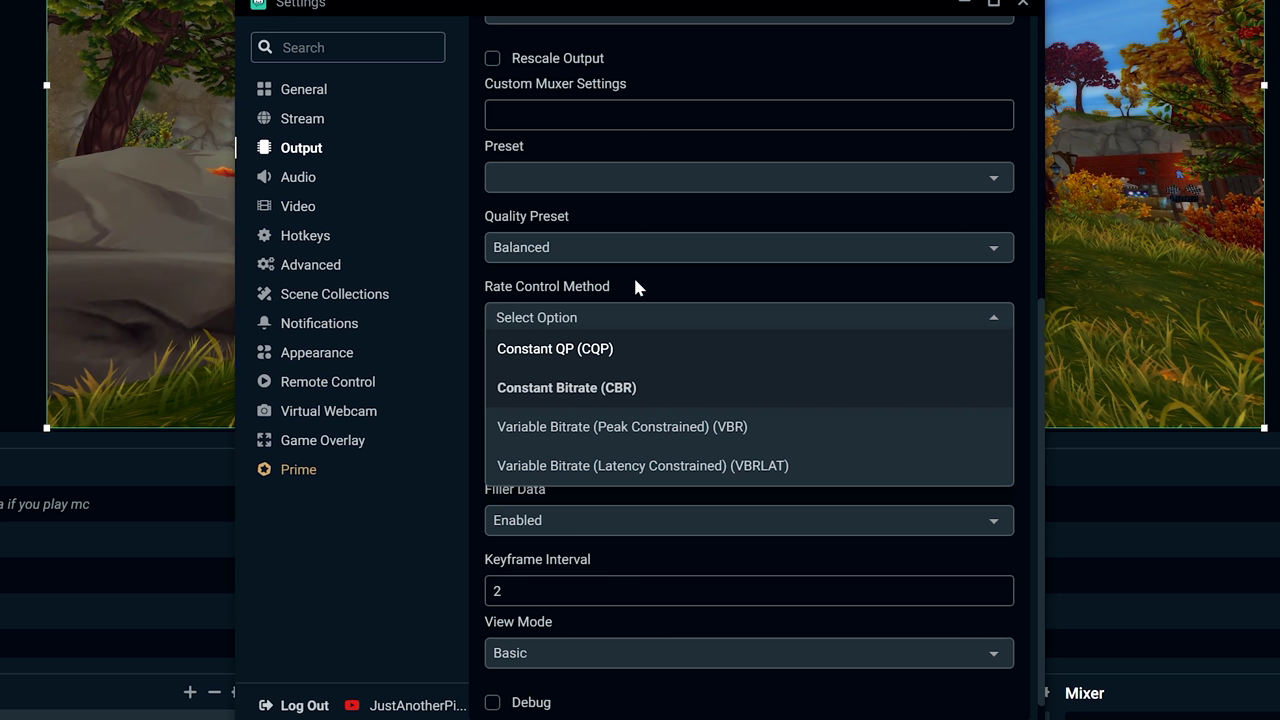
{"action": "key", "text": "Return"}
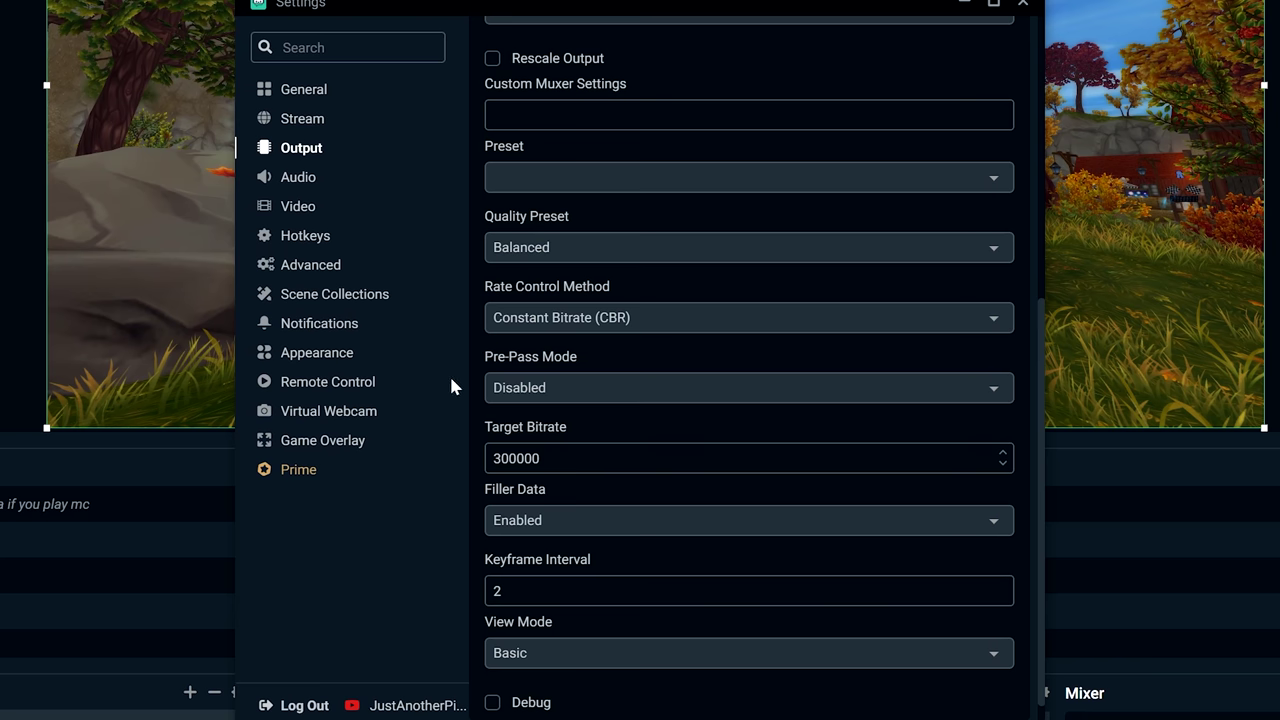
Switch to the forum post about video bitrates and look up the recommended bitrate for 1080p
{"action": "scroll", "coordinate": [477, 385], "scroll_direction": "down", "scroll_amount": 1}
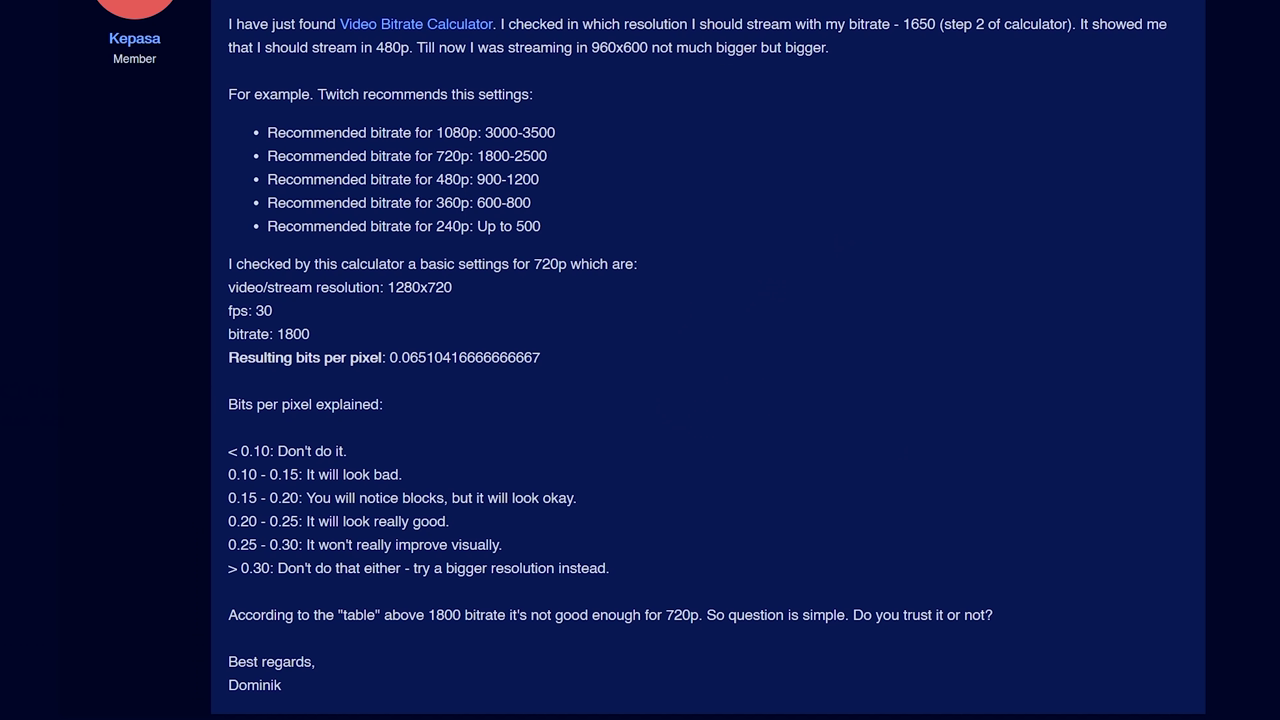
{"action": "left_click_drag", "start_coordinate": [485, 132], "coordinate": [531, 132]}
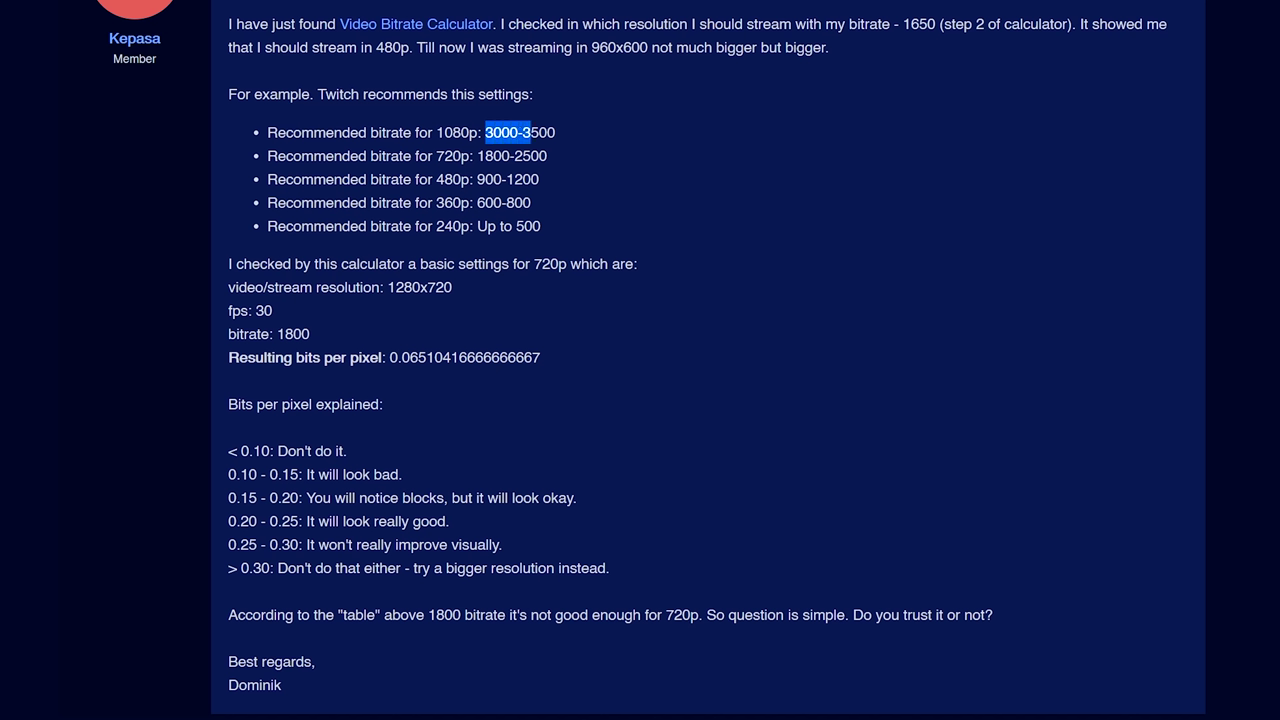
{"action": "left_click", "coordinate": [597, 135]}
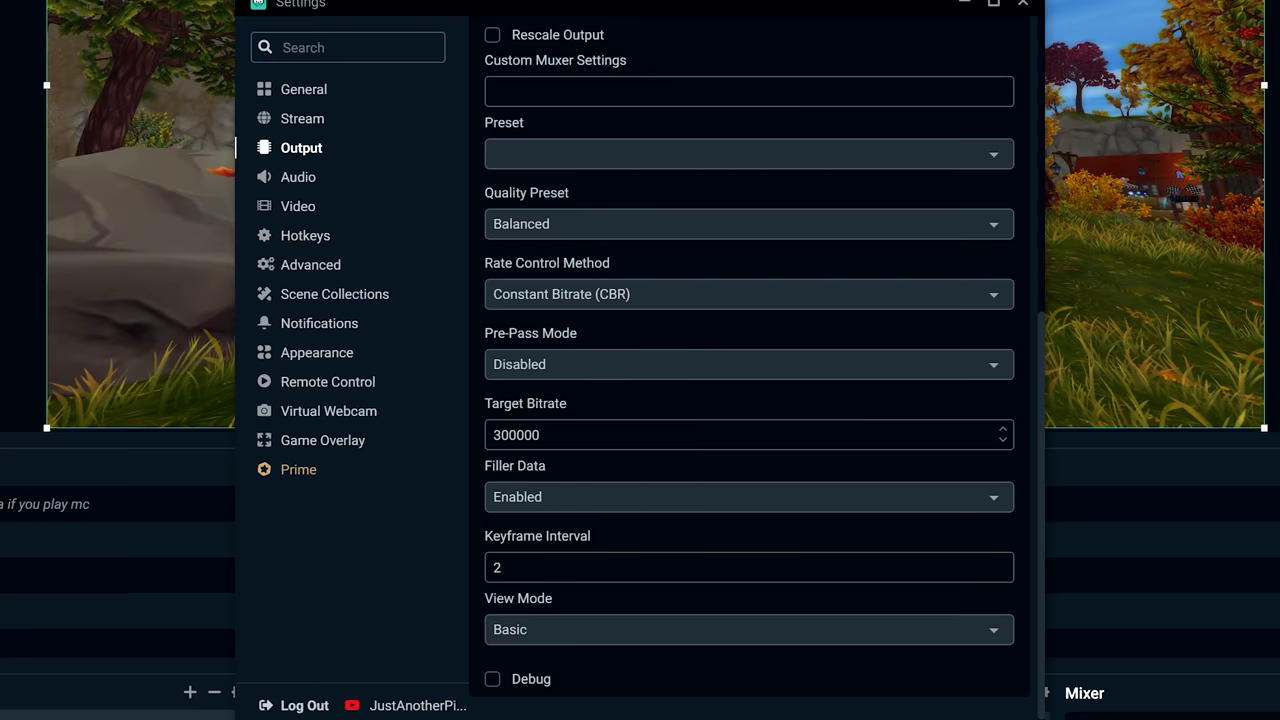
Return to the Streamlabs recording output settings and examine the target bitrate, highlighting its digits without editing them
{"action": "left_click_drag", "start_coordinate": [540, 435], "coordinate": [524, 435]}
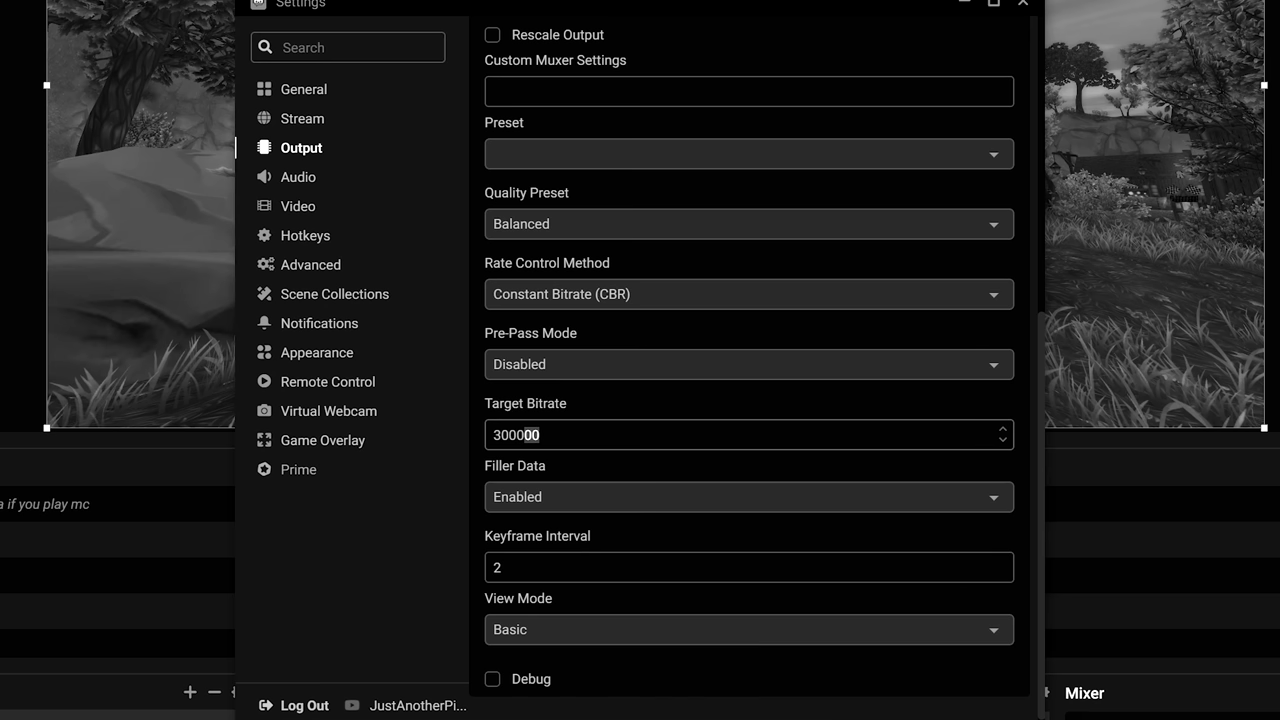
{"action": "left_click", "coordinate": [541, 435]}
{"action": "left_click_drag", "start_coordinate": [541, 435], "coordinate": [500, 430]}
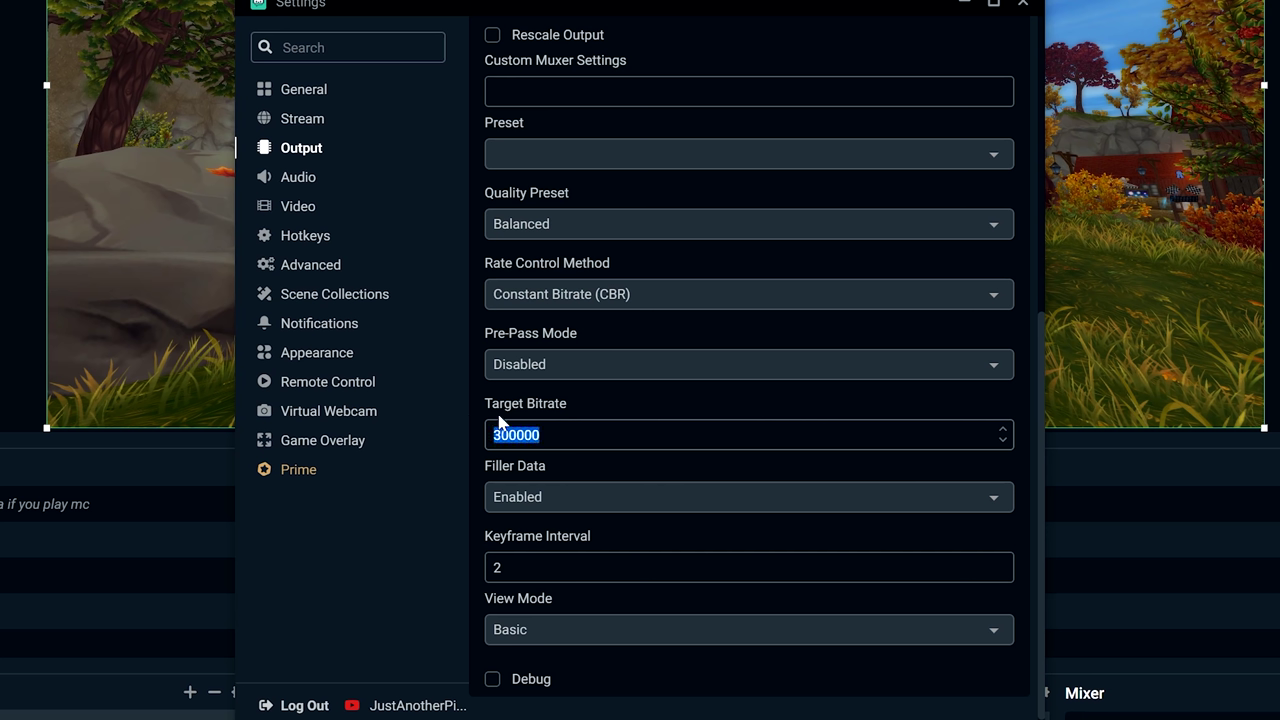
{"action": "left_click", "coordinate": [541, 435]}
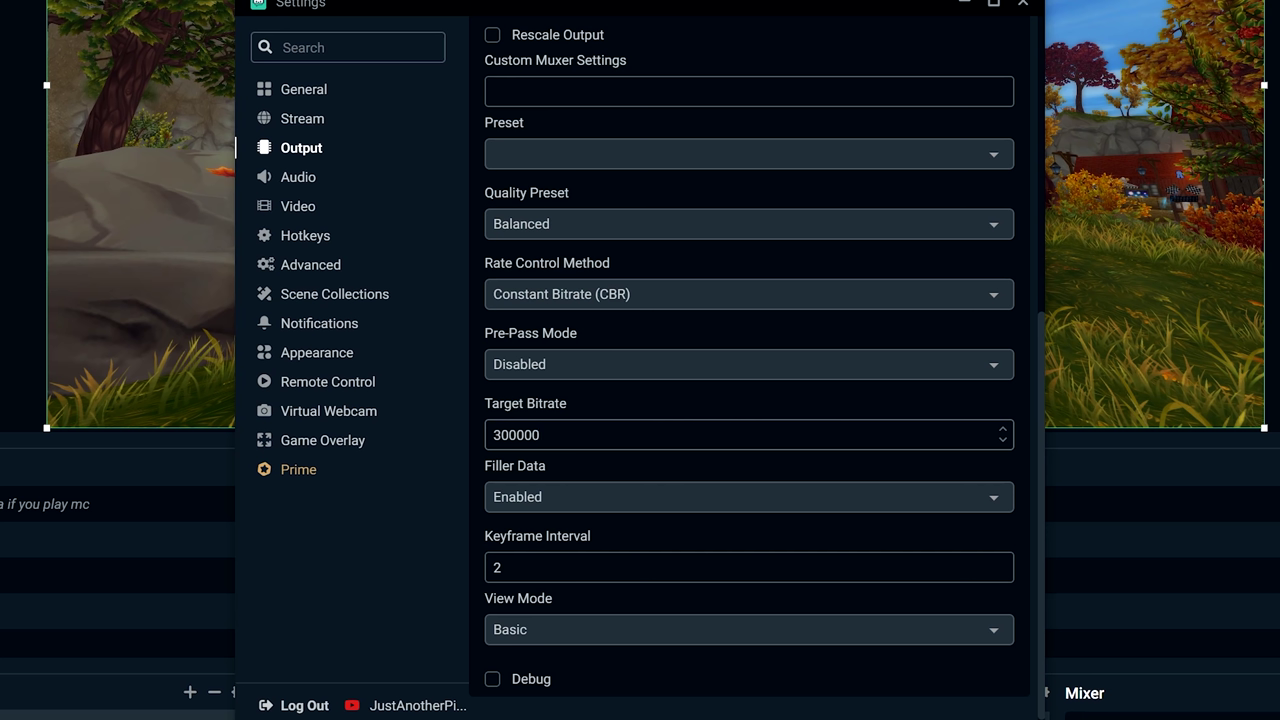
{"action": "left_click_drag", "start_coordinate": [541, 435], "coordinate": [490, 436]}
{"action": "key", "text": "Right"}
{"action": "left_click_drag", "start_coordinate": [540, 435], "coordinate": [490, 435]}
{"action": "key", "text": "End"}
{"action": "key", "text": "ctrl+a"}
{"action": "key", "text": "End"}
{"action": "key", "text": "ctrl+a"}
{"action": "key", "text": "End"}
{"action": "key", "text": "ctrl+a"}
{"action": "key", "text": "End"}
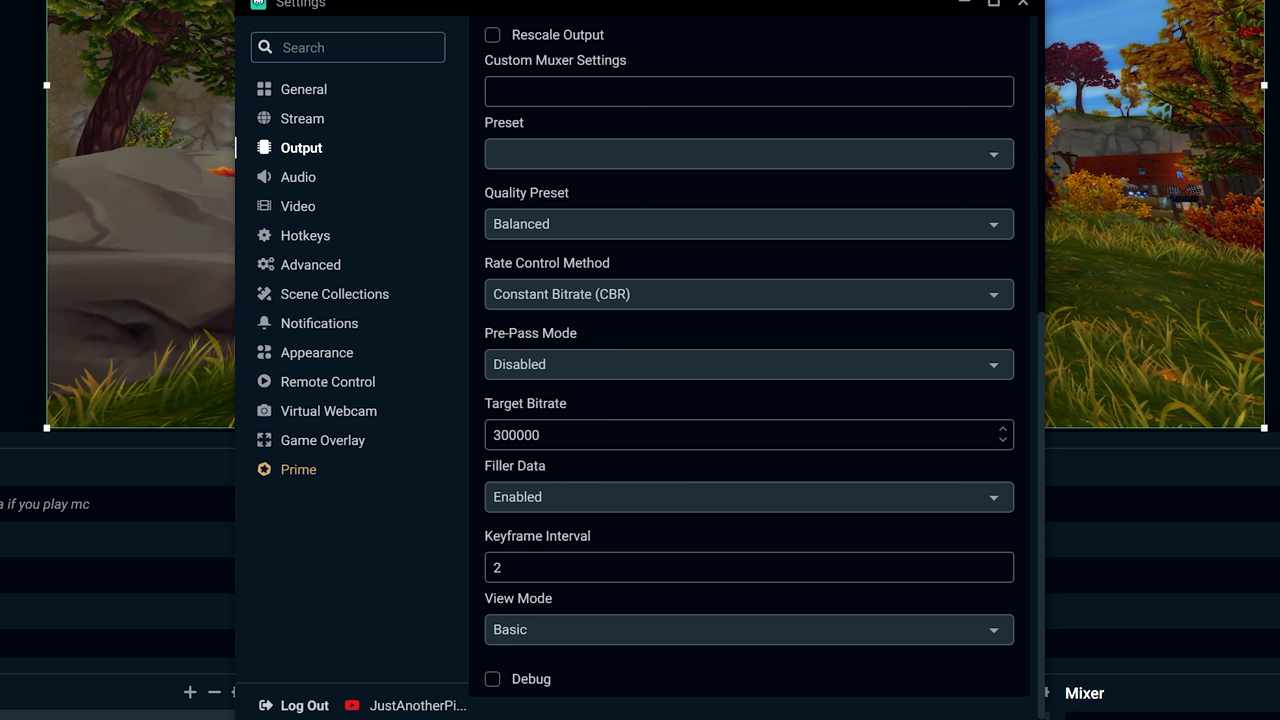
{"action": "key", "text": "shift+Left"}
{"action": "key", "text": "shift+Left"}
{"action": "key", "text": "Right"}
{"action": "key", "text": "shift+Left"}
{"action": "key", "text": "shift+Left"}
{"action": "key", "text": "Right"}
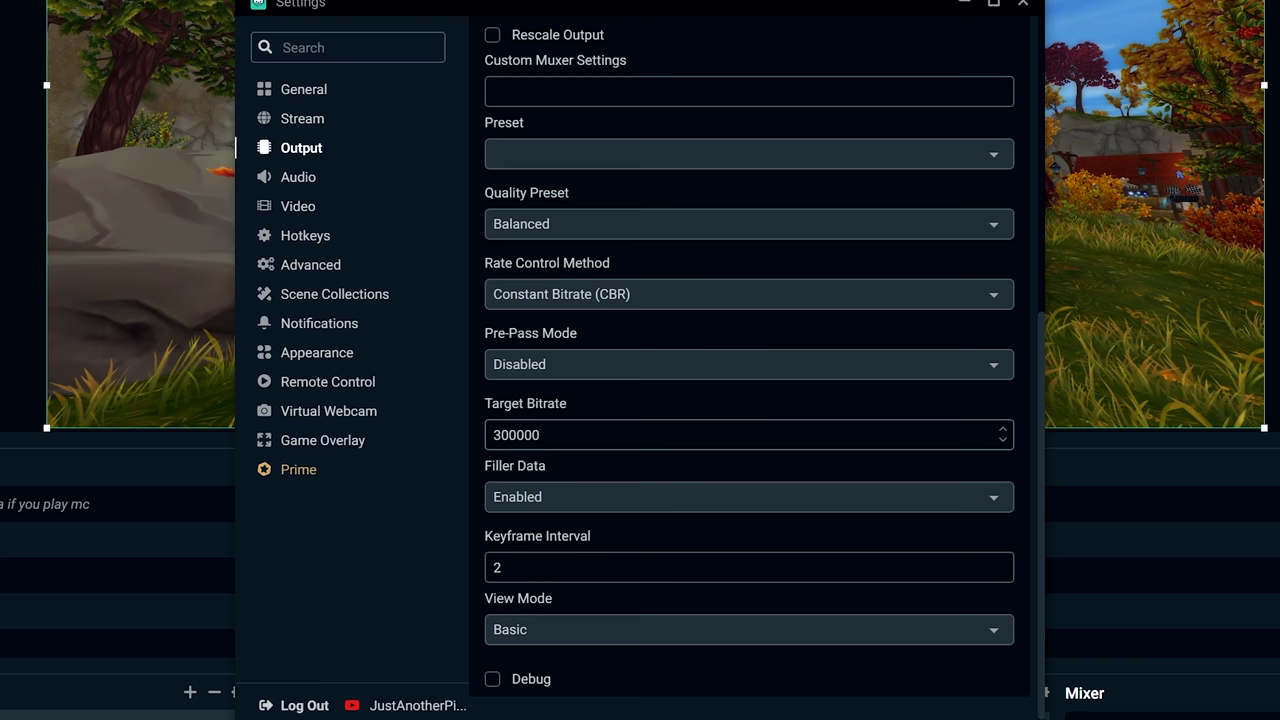
View the audio settings, and check which output (scaled) resolutions the video settings offer
{"action": "left_click", "coordinate": [292, 180]}
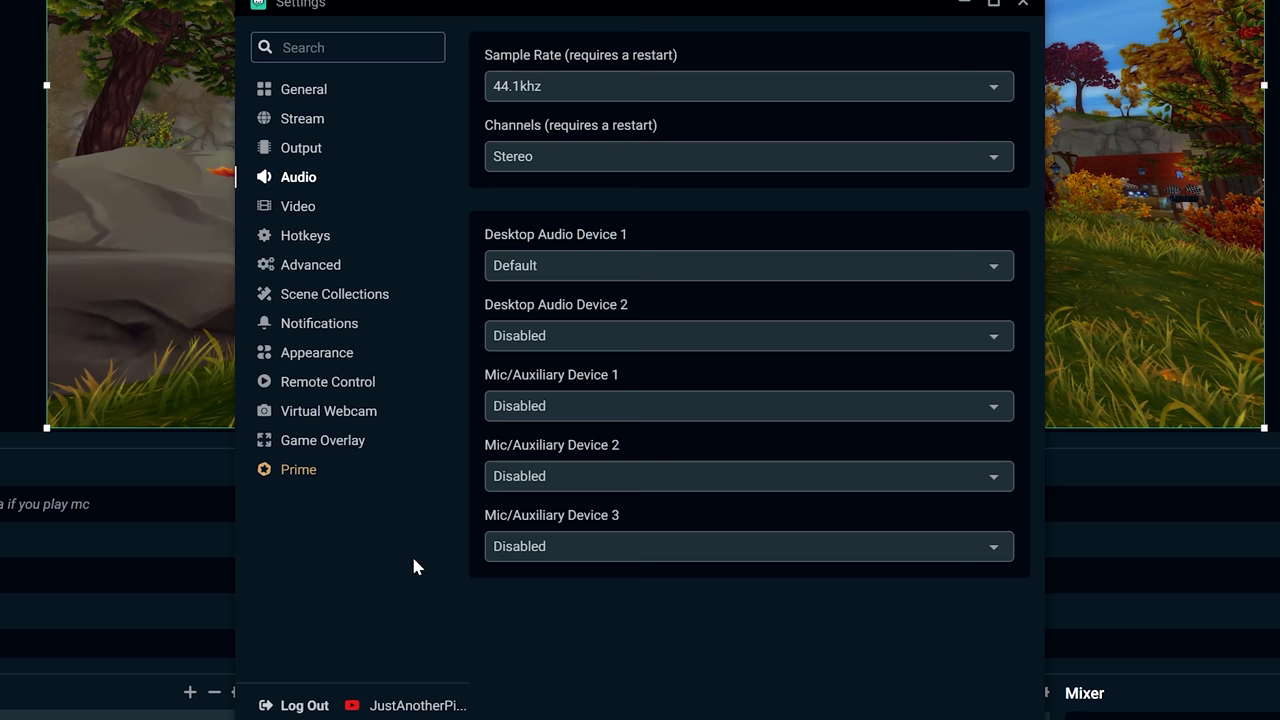
{"action": "left_click", "coordinate": [300, 208]}
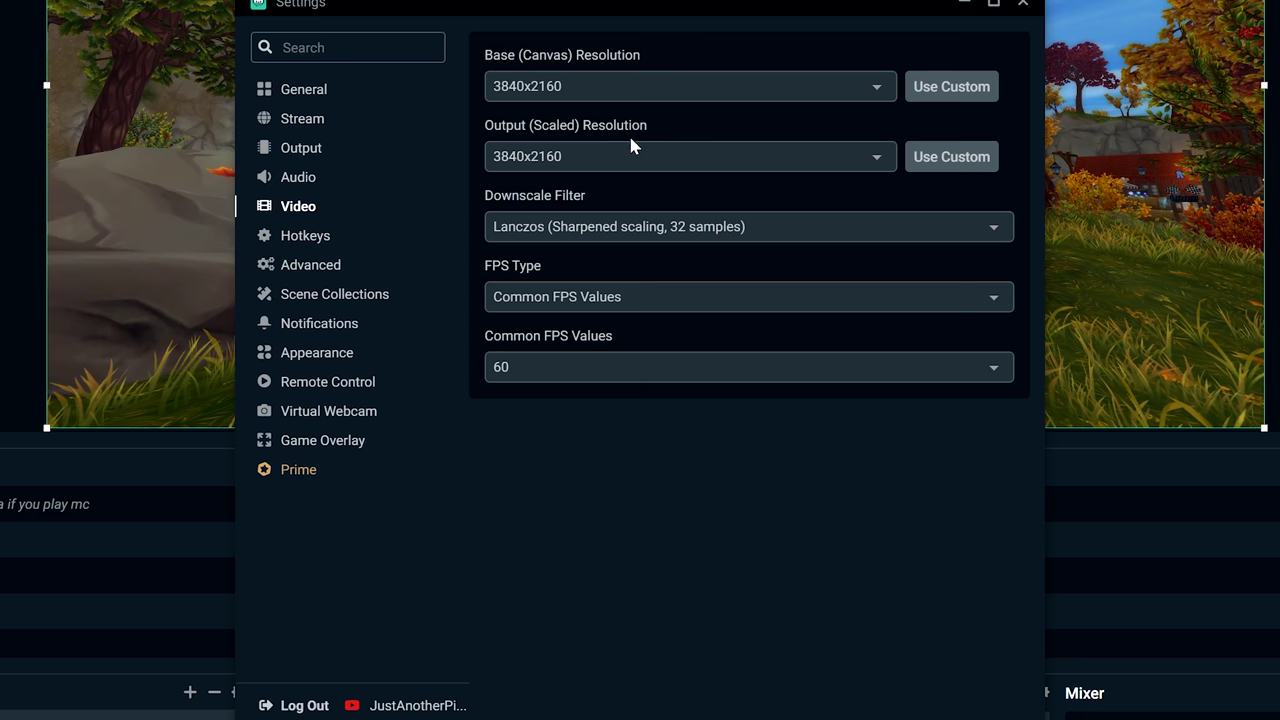
{"action": "left_click", "coordinate": [690, 160]}
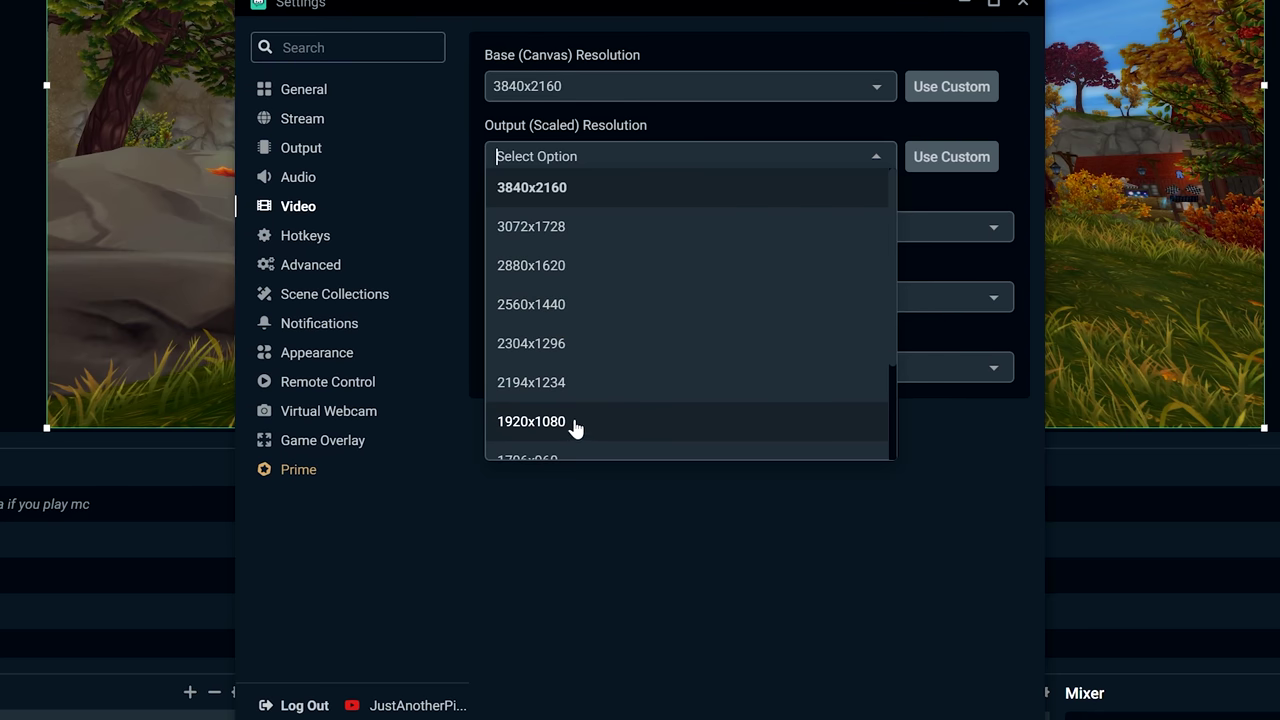
{"action": "left_click", "coordinate": [630, 127]}
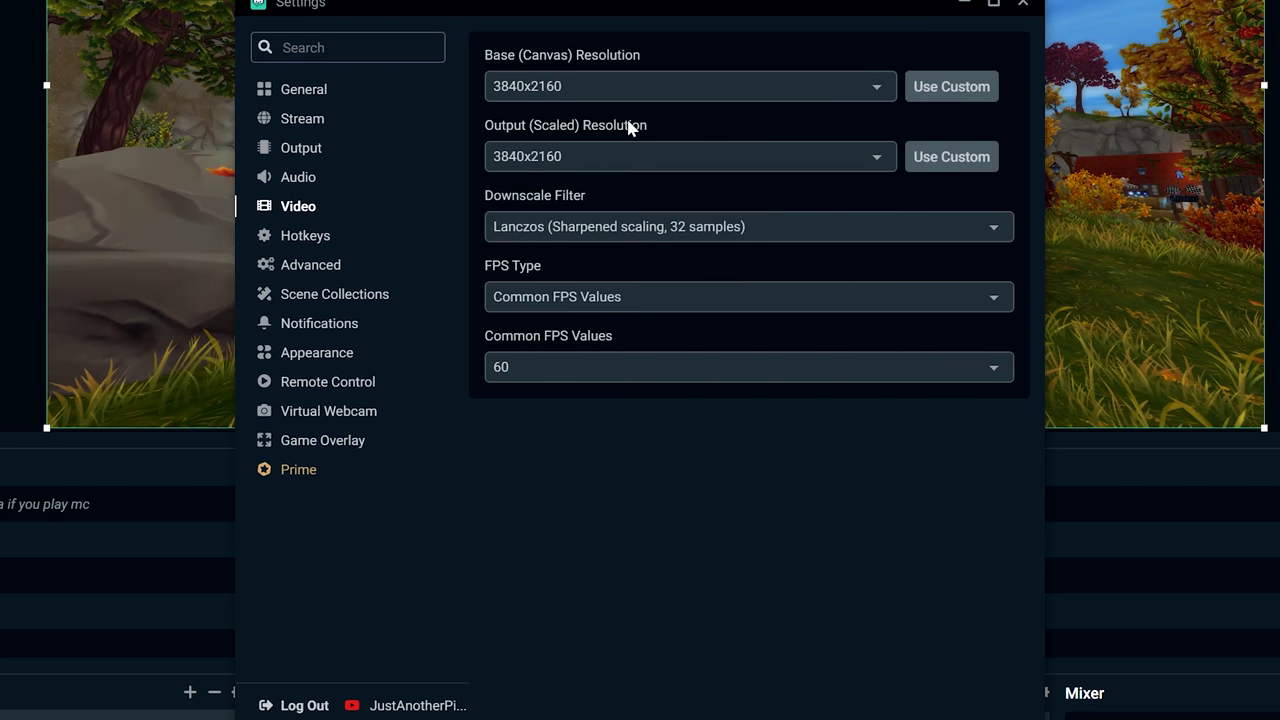
Check which base (canvas) resolutions are available and keep 3840x2160
{"action": "left_click", "coordinate": [580, 88]}
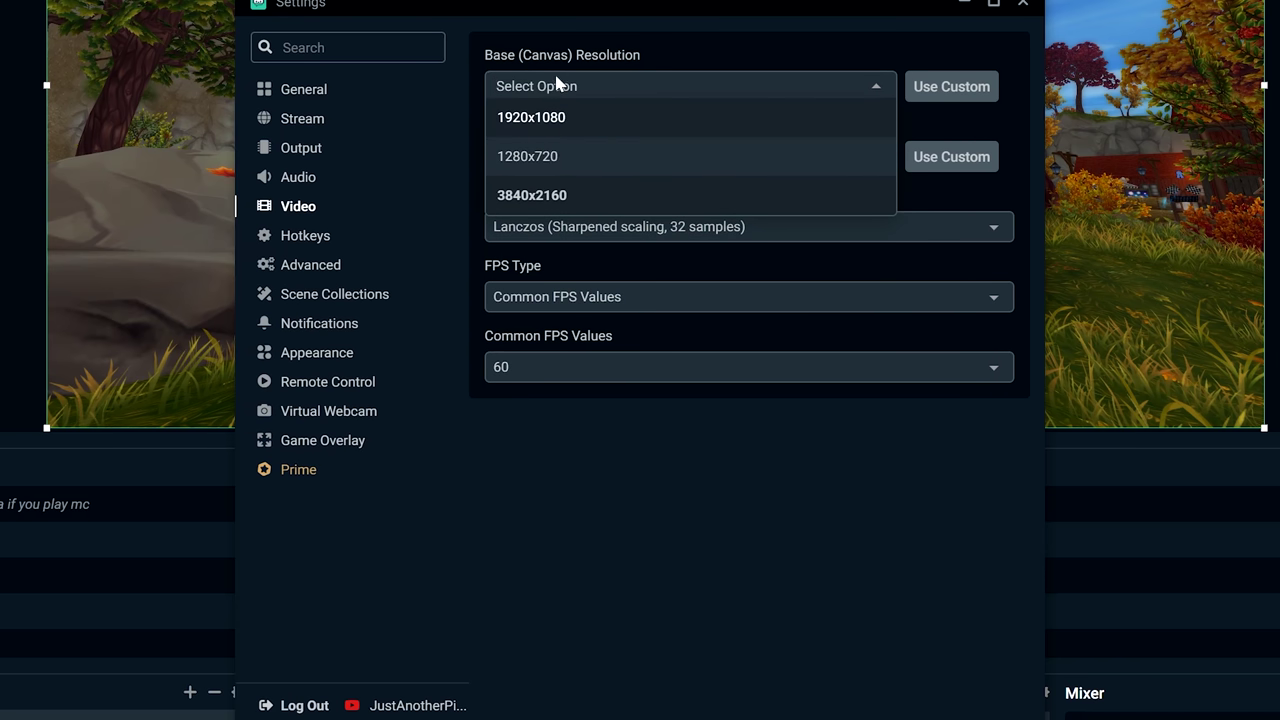
{"action": "left_click", "coordinate": [655, 87]}
{"action": "left_click", "coordinate": [643, 89]}
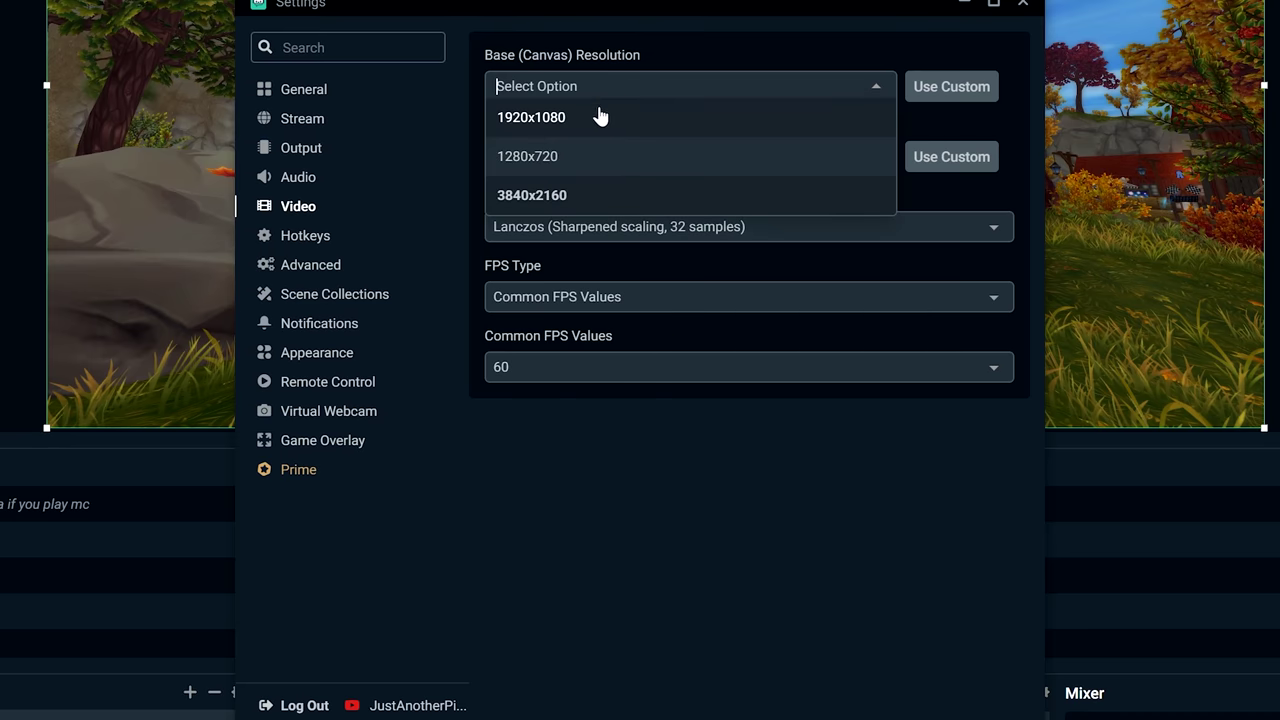
{"action": "left_click", "coordinate": [477, 177]}
Review the output (scaled) resolutions again, returning to the video settings as needed, and keep 3840x2160
{"action": "left_click", "coordinate": [566, 158]}
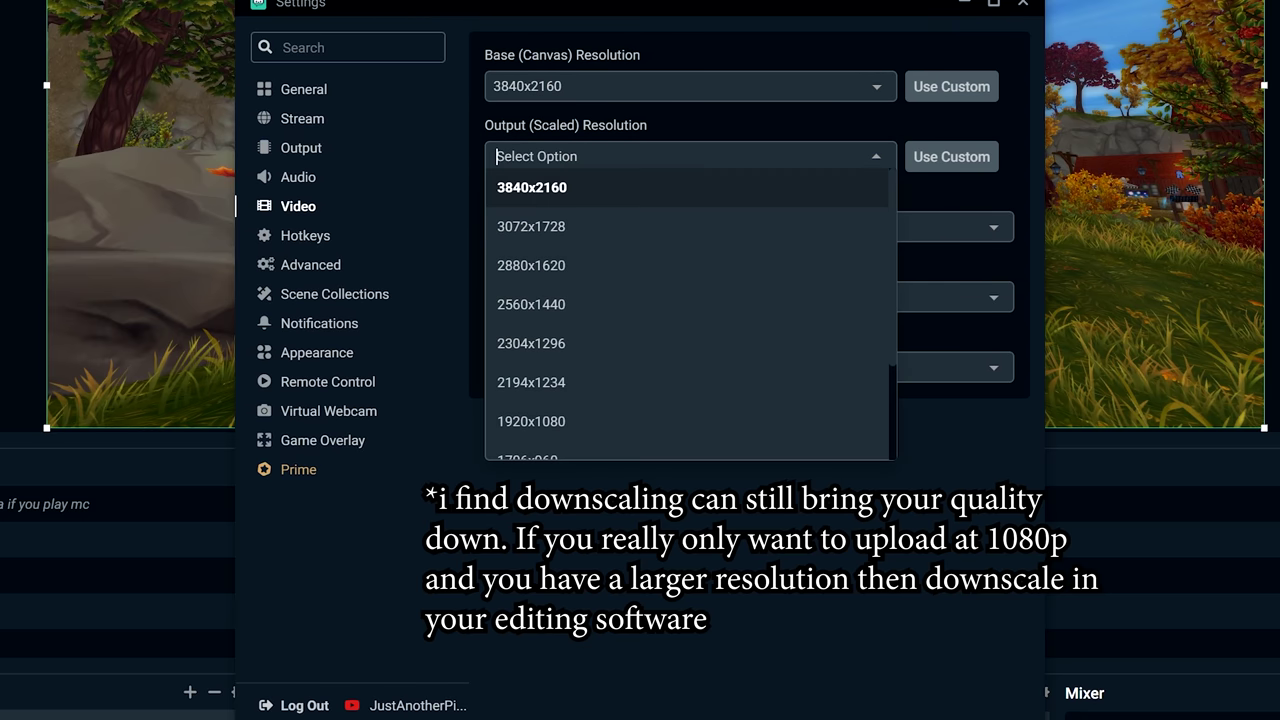
{"action": "left_click", "coordinate": [440, 148]}
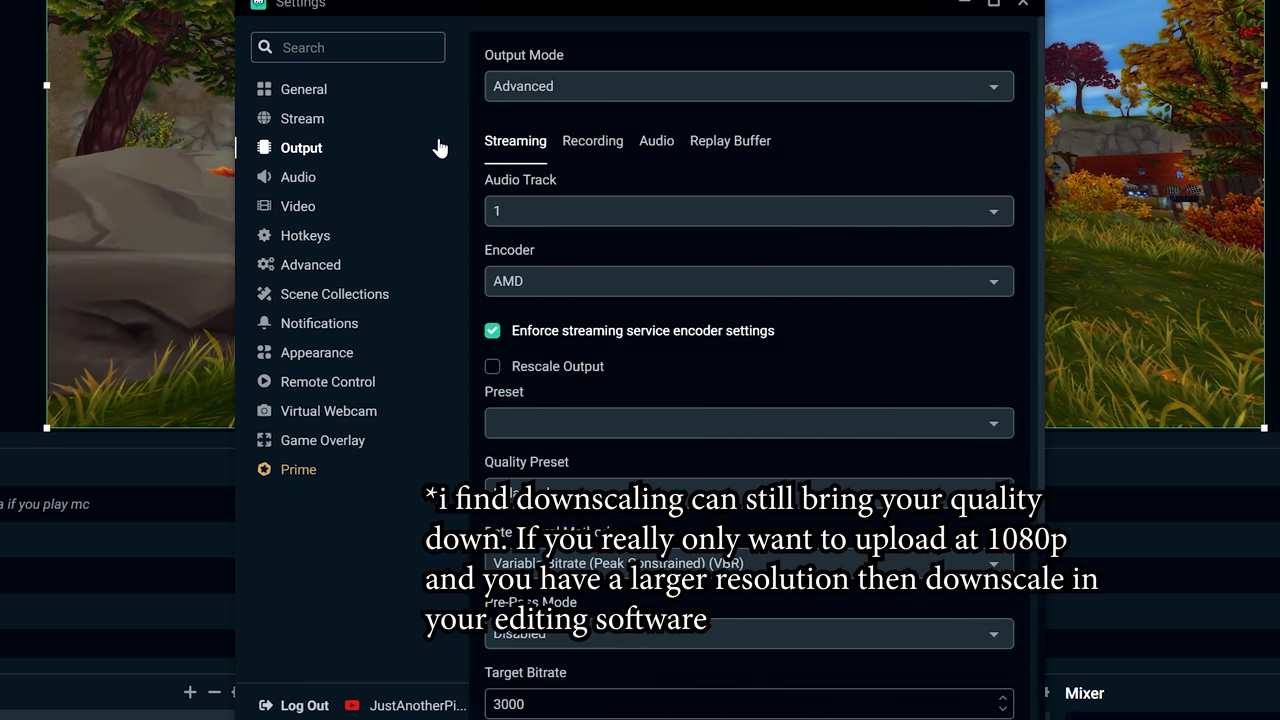
{"action": "left_click", "coordinate": [314, 182]}
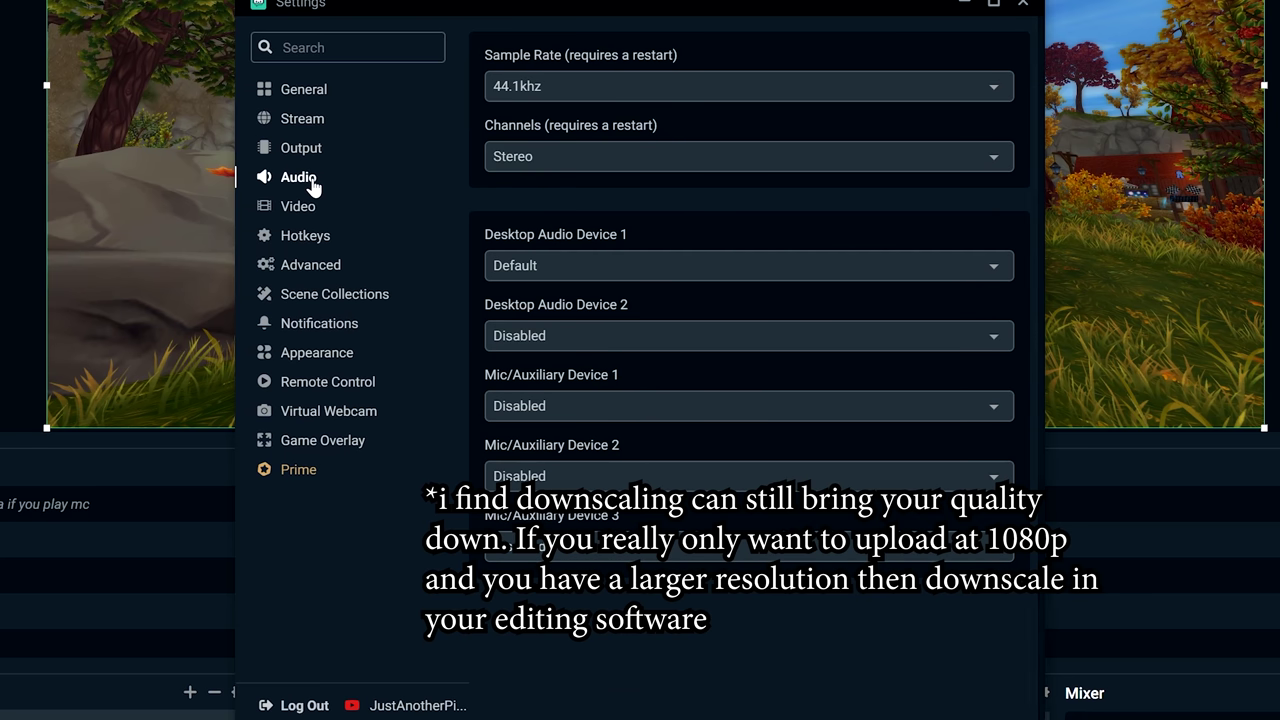
{"action": "left_click", "coordinate": [320, 208]}
{"action": "left_click", "coordinate": [604, 153]}
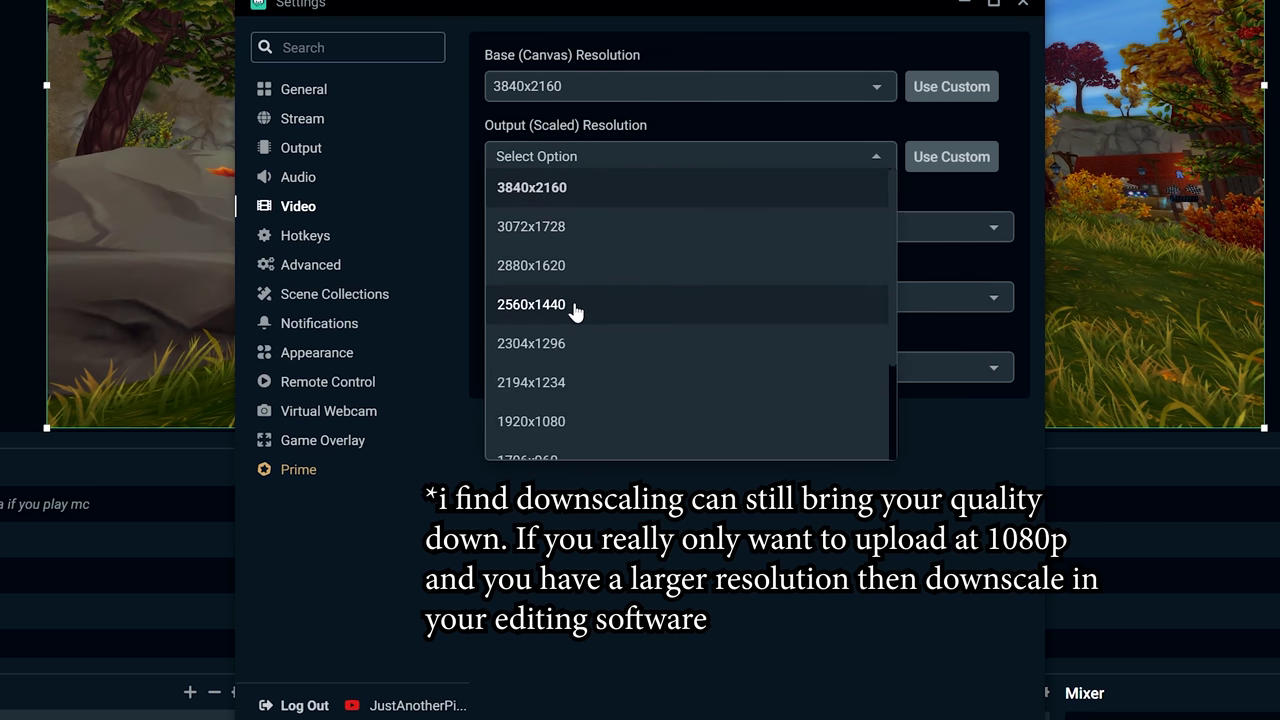
{"action": "left_click", "coordinate": [680, 131]}
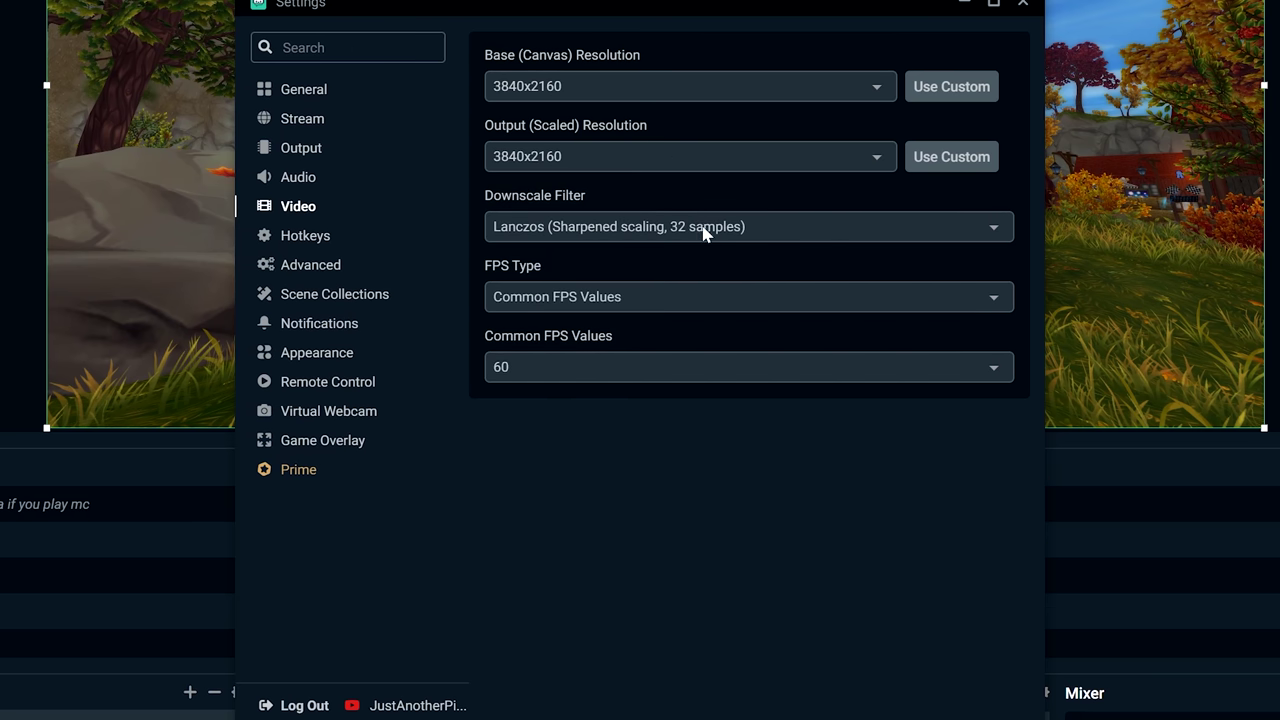
Review the available downscale filters and the frame rate options in the video settings, keeping Lanczos and 60 FPS
{"action": "left_click", "coordinate": [770, 235]}
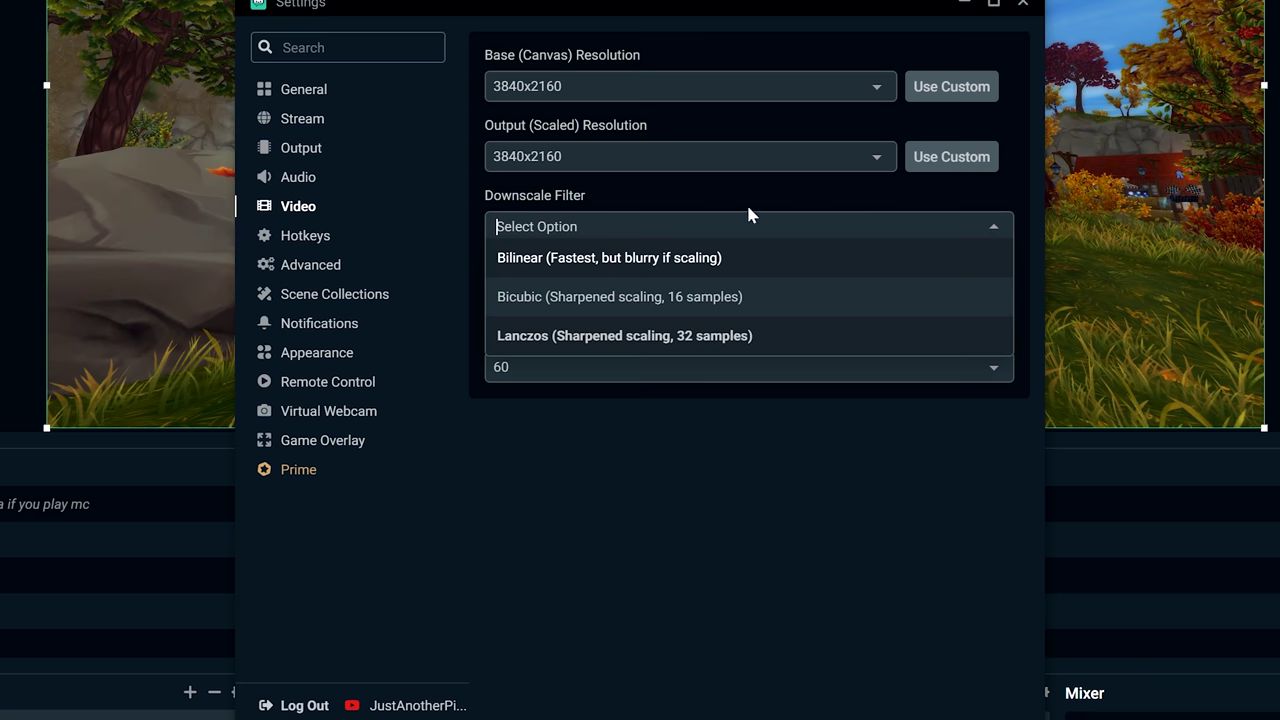
{"action": "left_click", "coordinate": [627, 511]}
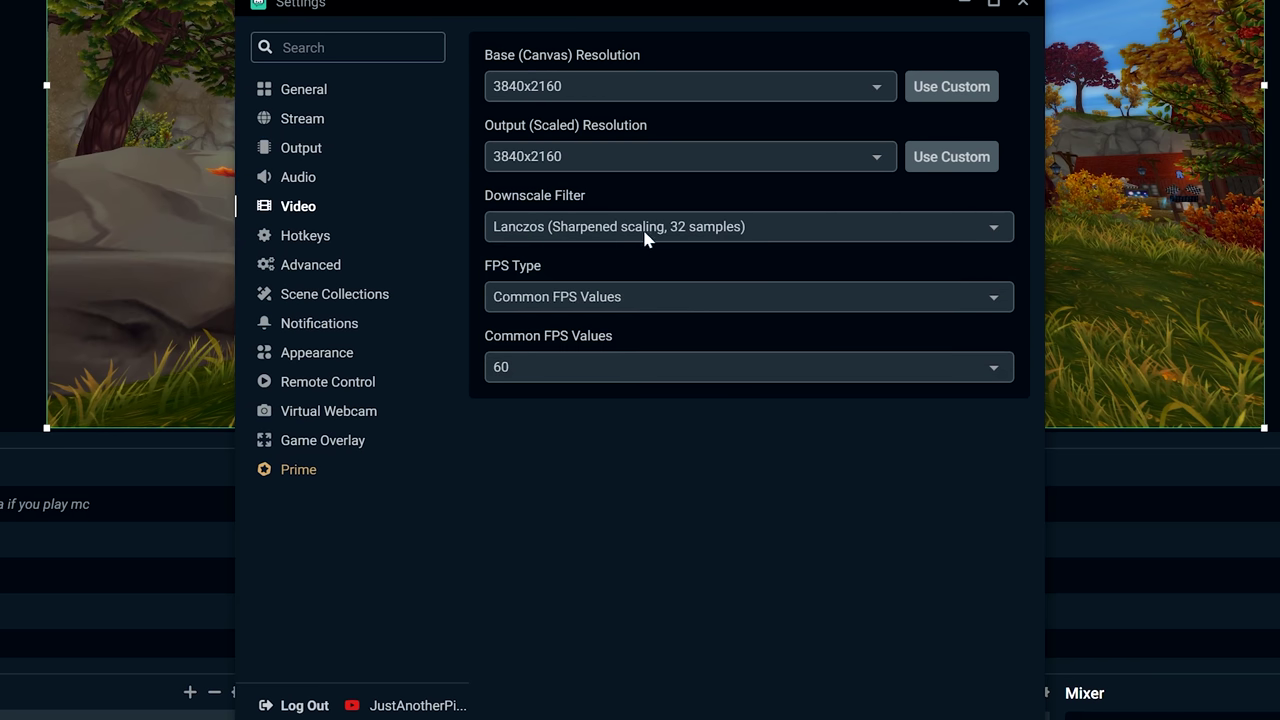
{"action": "left_click", "coordinate": [590, 303]}
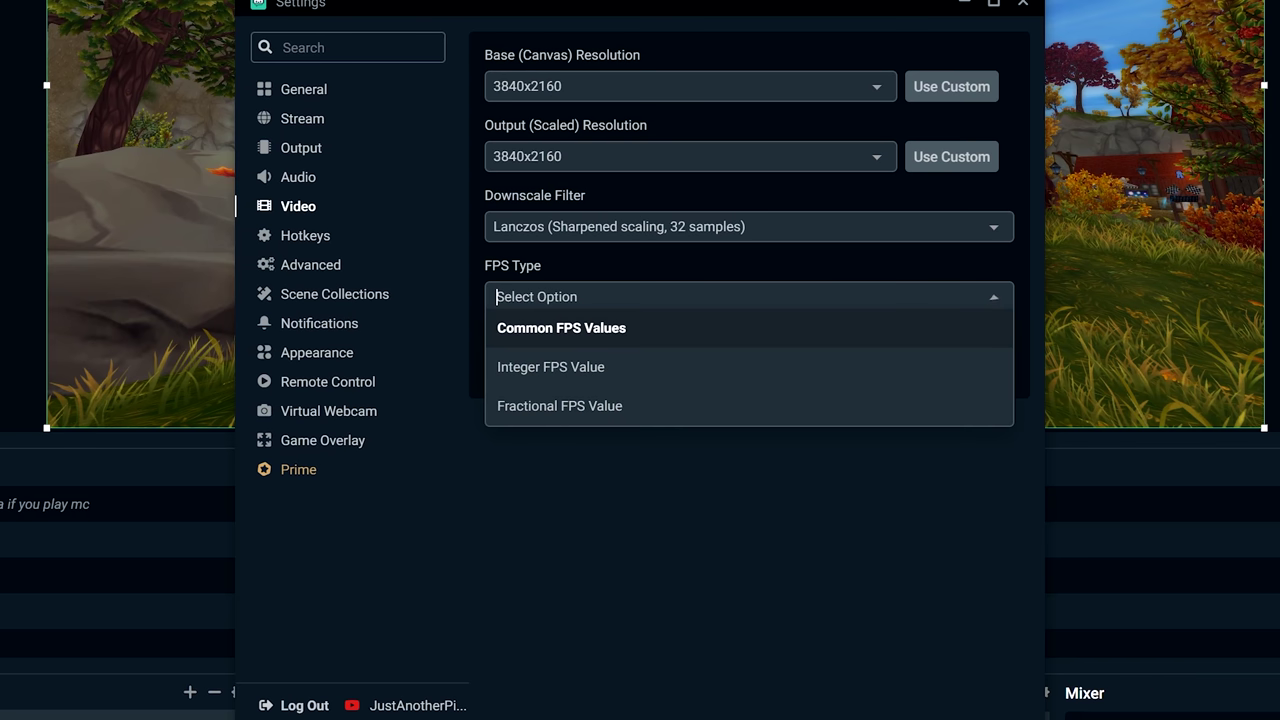
{"action": "left_click", "coordinate": [601, 497]}
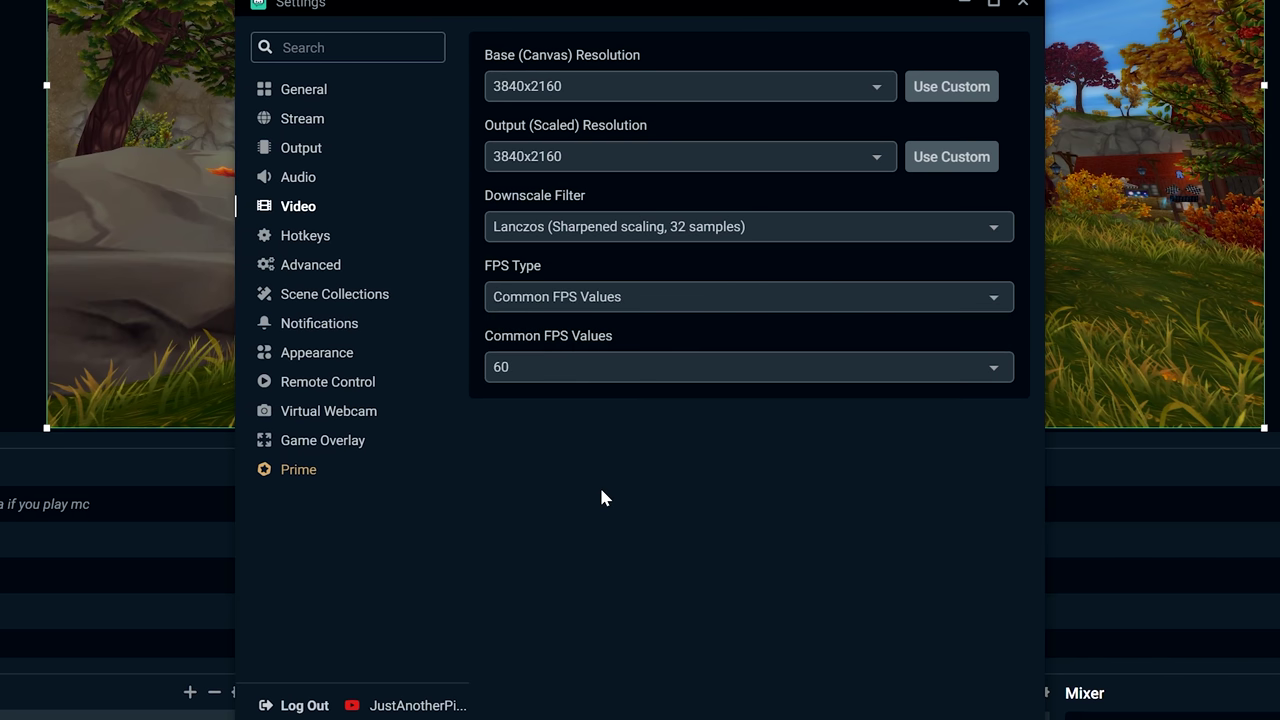
{"action": "left_click", "coordinate": [558, 370]}
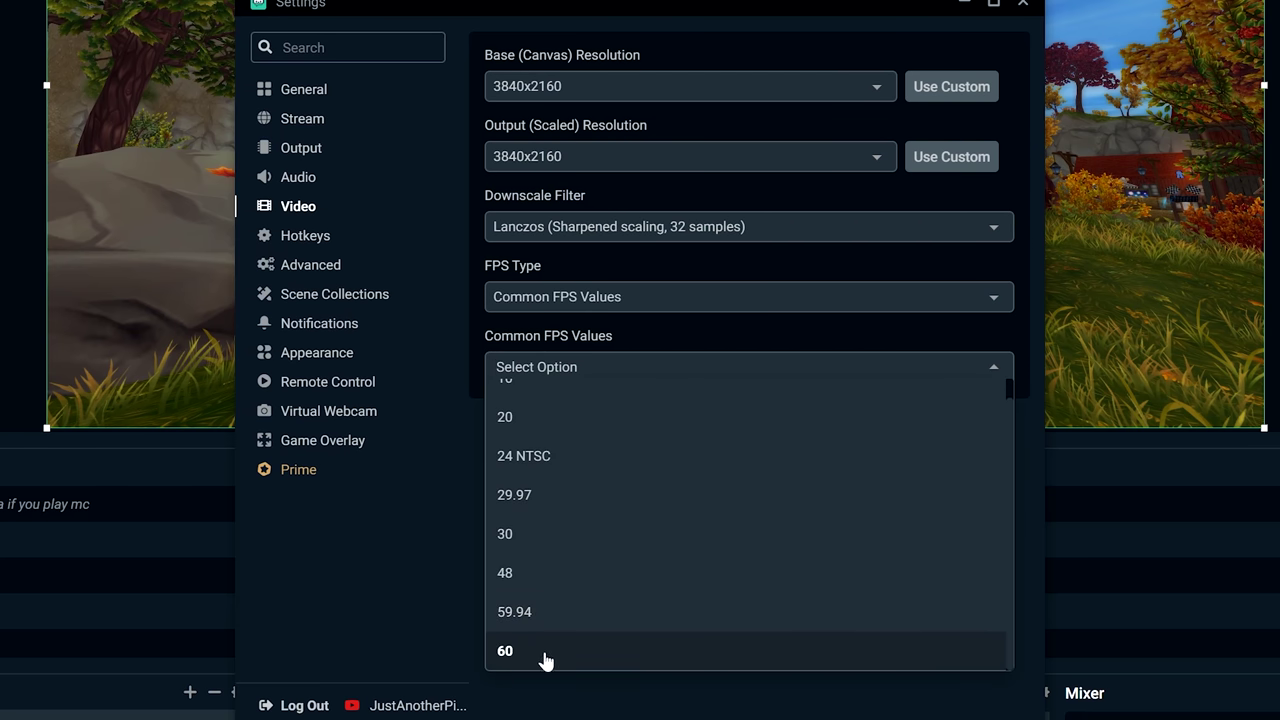
{"action": "left_click", "coordinate": [437, 640]}
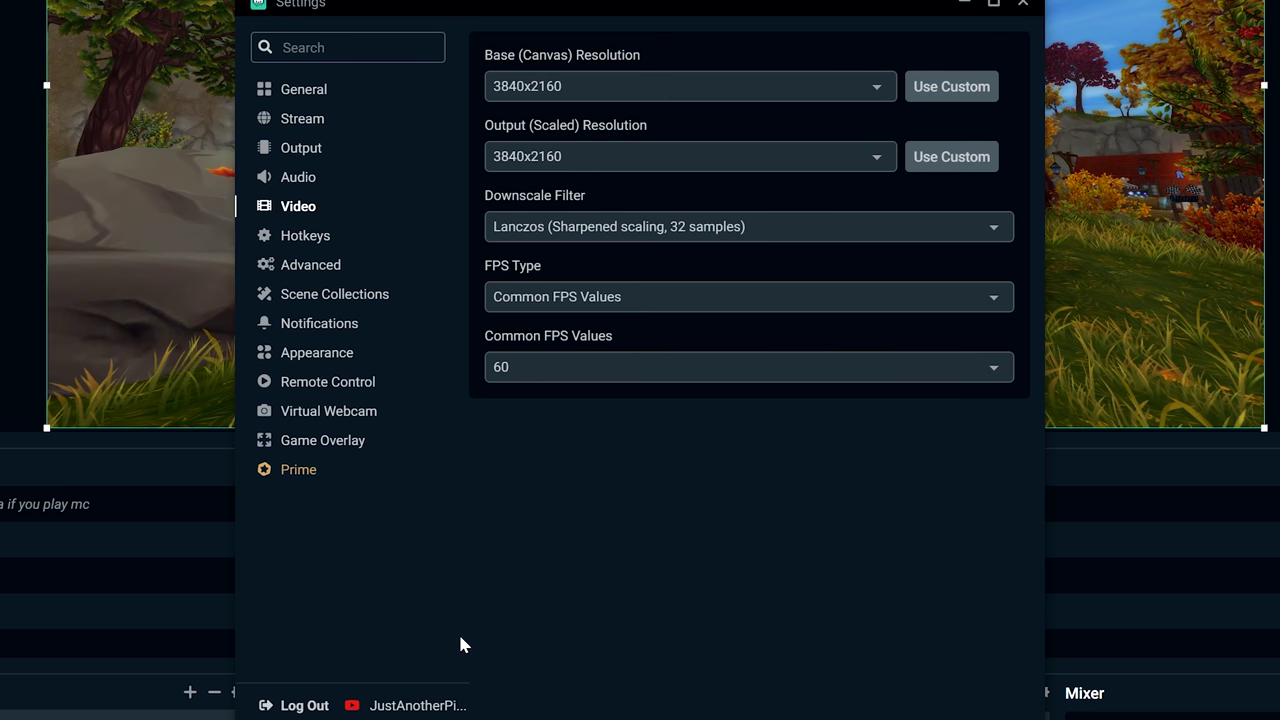
Check the available common FPS values in the video settings and keep 60
{"action": "left_click", "coordinate": [583, 370]}
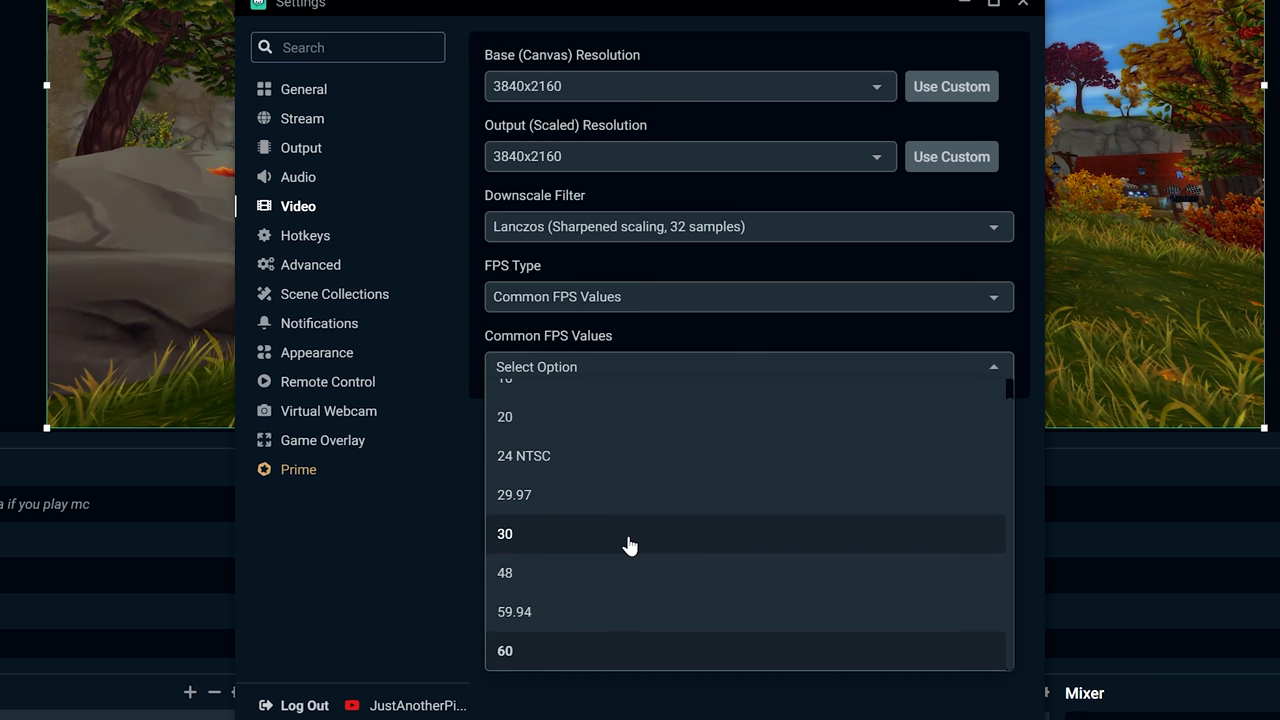
{"action": "left_click", "coordinate": [606, 660]}
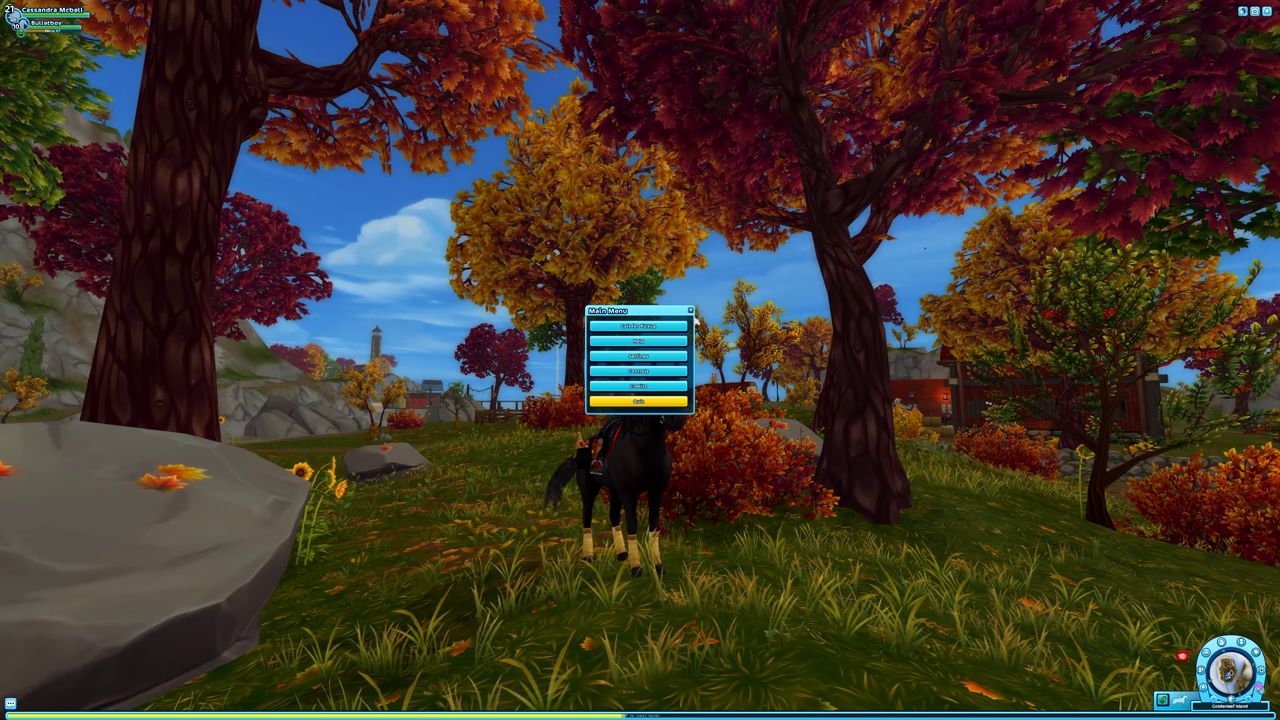
Switch to Star Stable and review the game's graphics settings, including display mode and vertical sync, then close them
{"action": "left_click", "coordinate": [639, 357]}
{"action": "left_click_drag", "start_coordinate": [205, 62], "coordinate": [450, 172]}
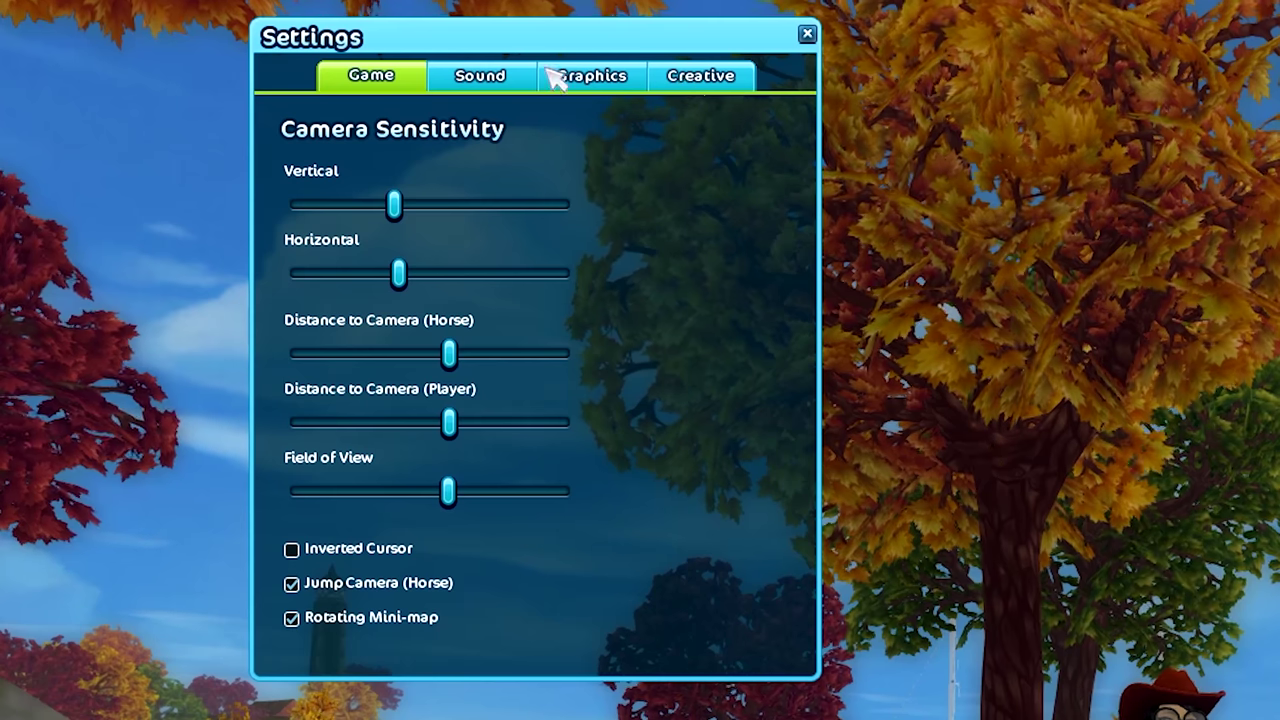
{"action": "left_click", "coordinate": [440, 184]}
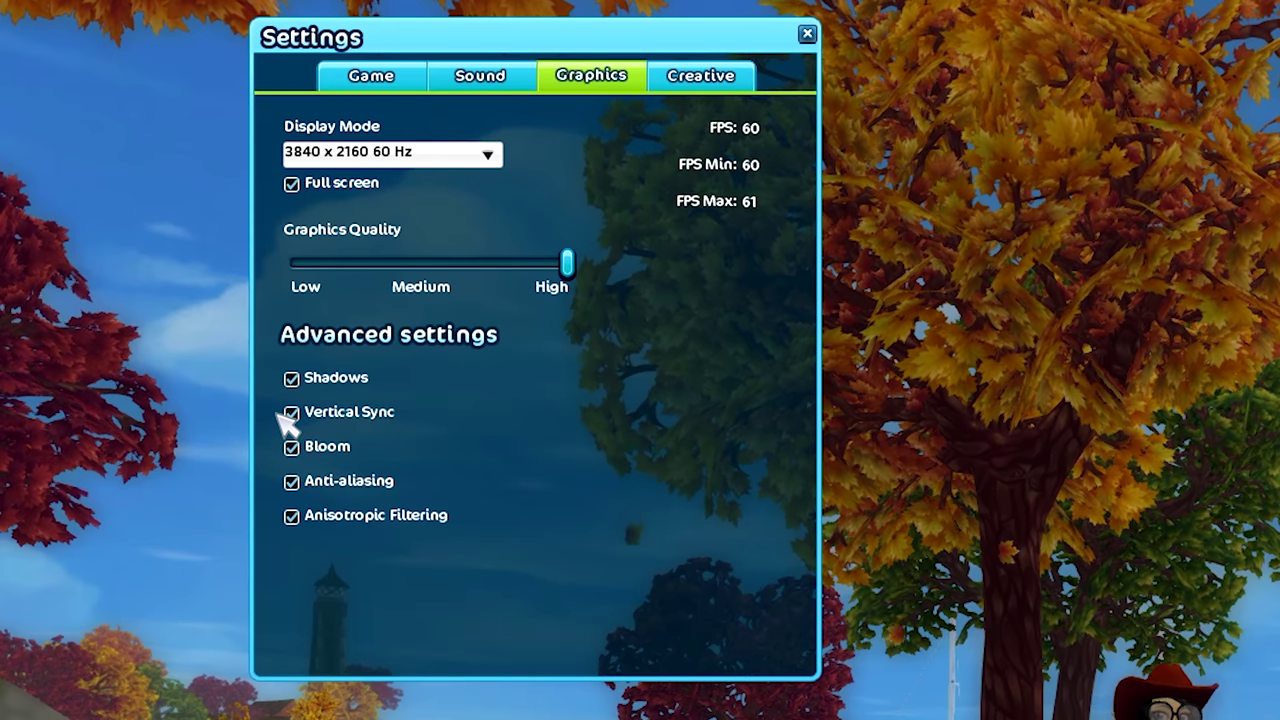
{"action": "mouse_move", "coordinate": [294, 416]}
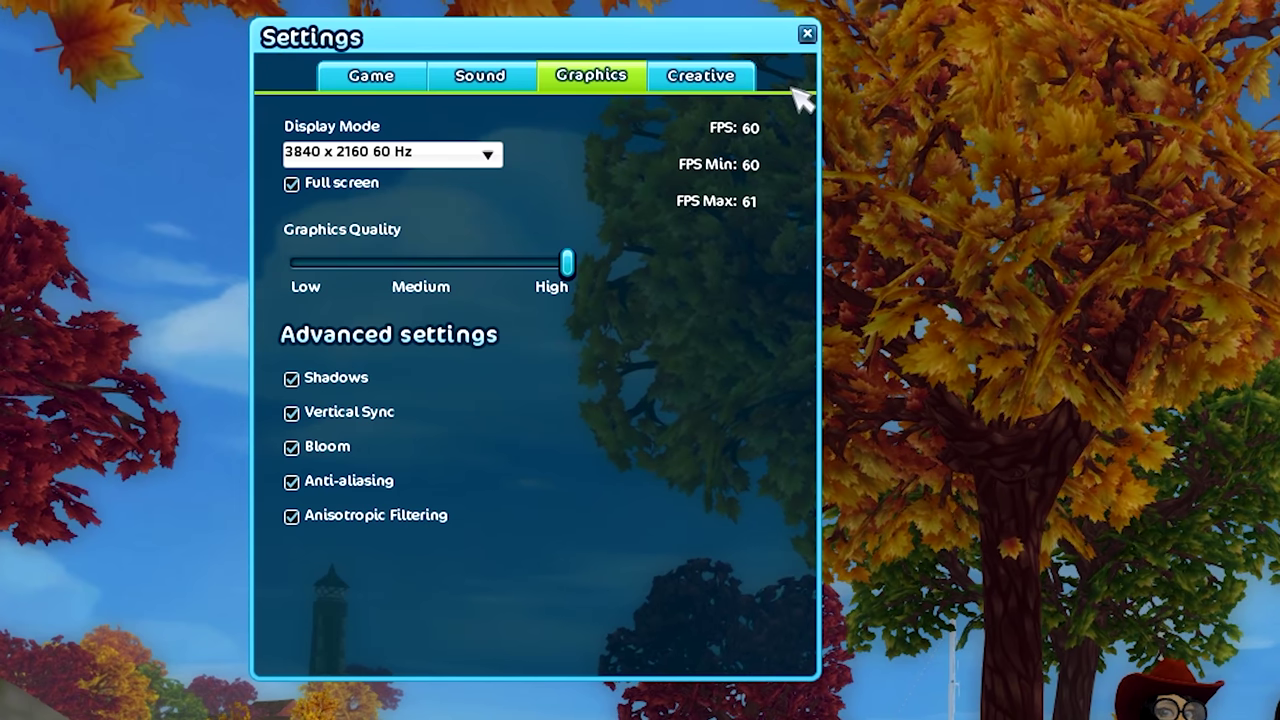
{"action": "left_click", "coordinate": [808, 36]}
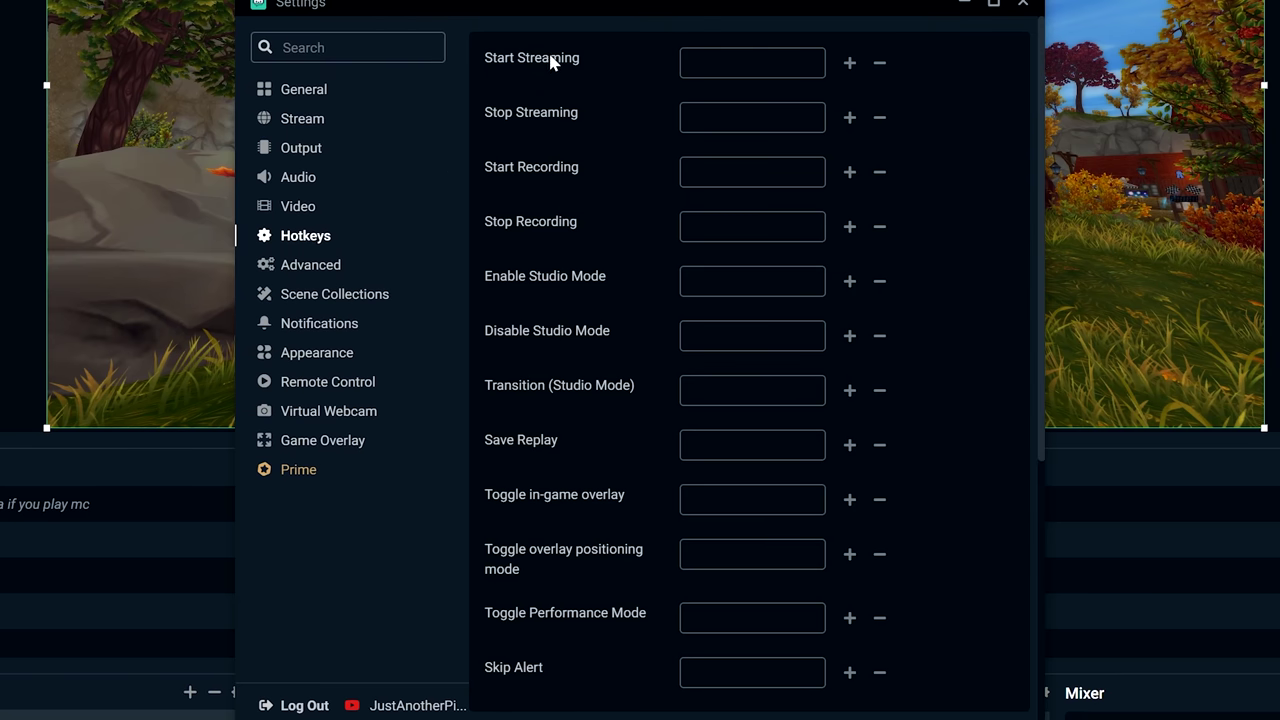
Assign F7 as the hotkey for both Start Recording and Stop Recording in the Streamlabs OBS settings
{"action": "scroll", "coordinate": [540, 99], "scroll_direction": "down", "scroll_amount": 4}
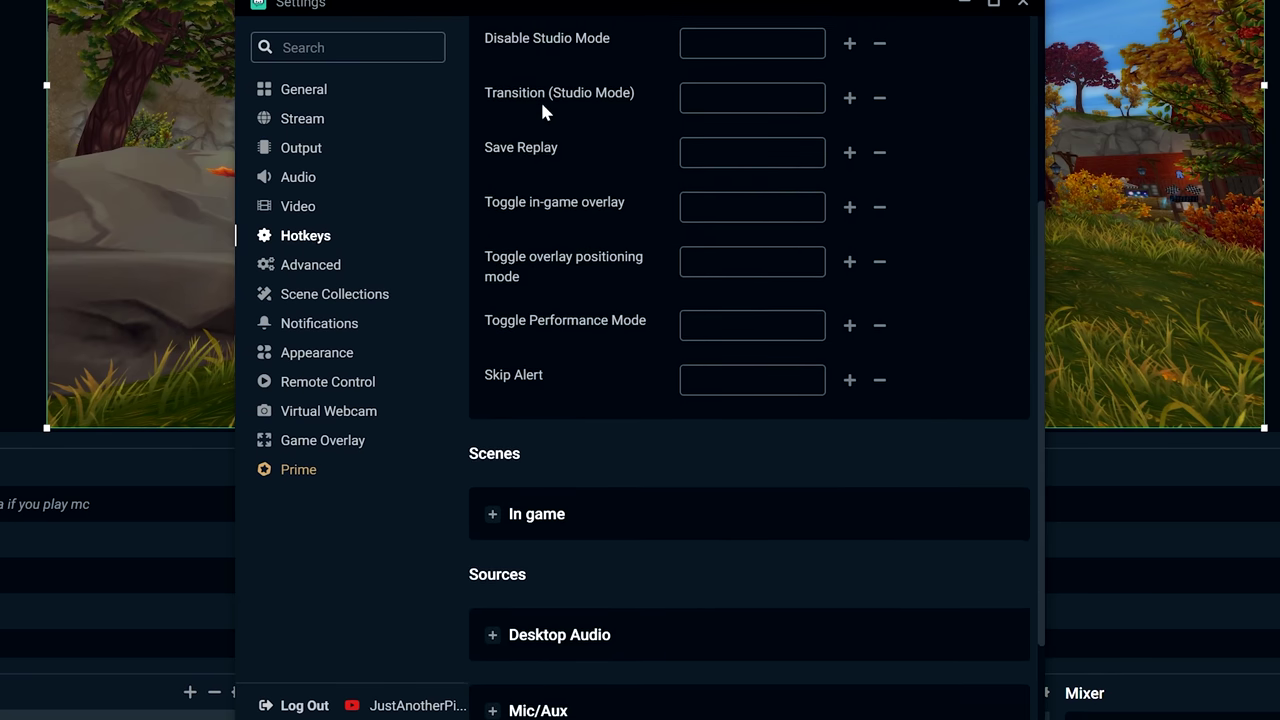
{"action": "scroll", "coordinate": [534, 143], "scroll_direction": "up", "scroll_amount": 4}
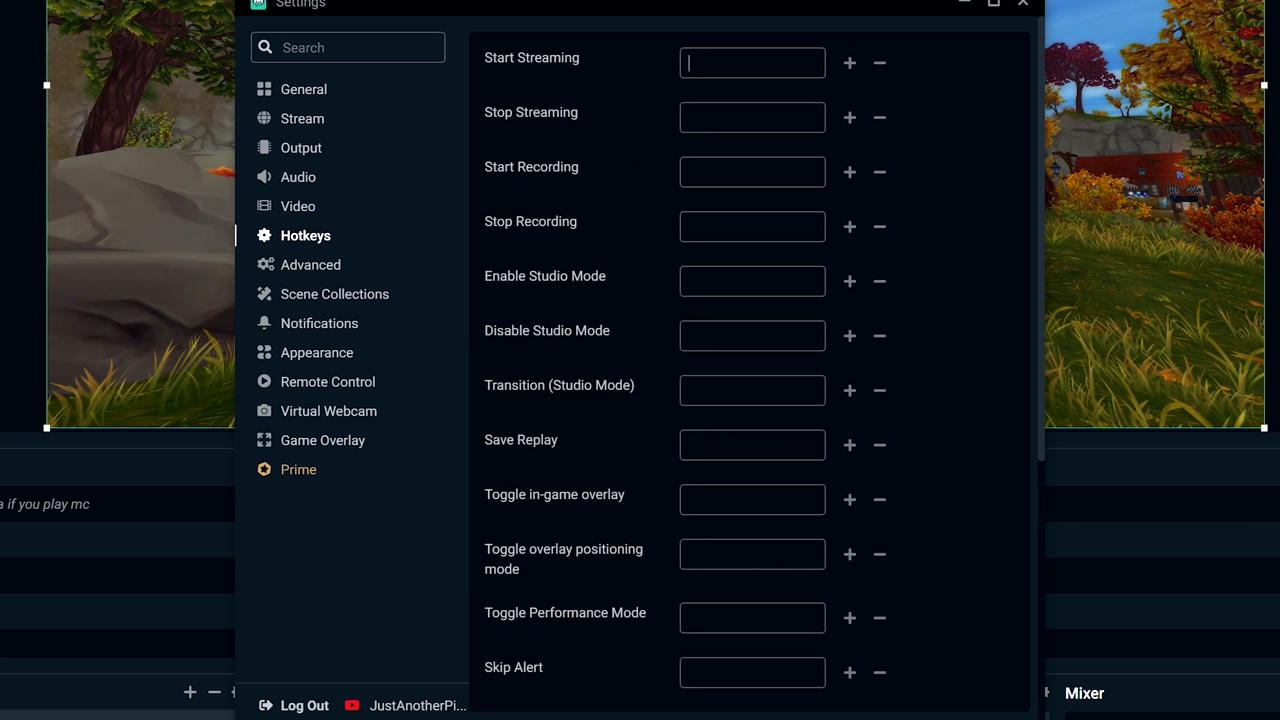
{"action": "left_click", "coordinate": [752, 172]}
{"action": "scroll", "coordinate": [620, 237], "scroll_direction": "down", "scroll_amount": 3}
{"action": "scroll", "coordinate": [600, 243], "scroll_direction": "up", "scroll_amount": 3}
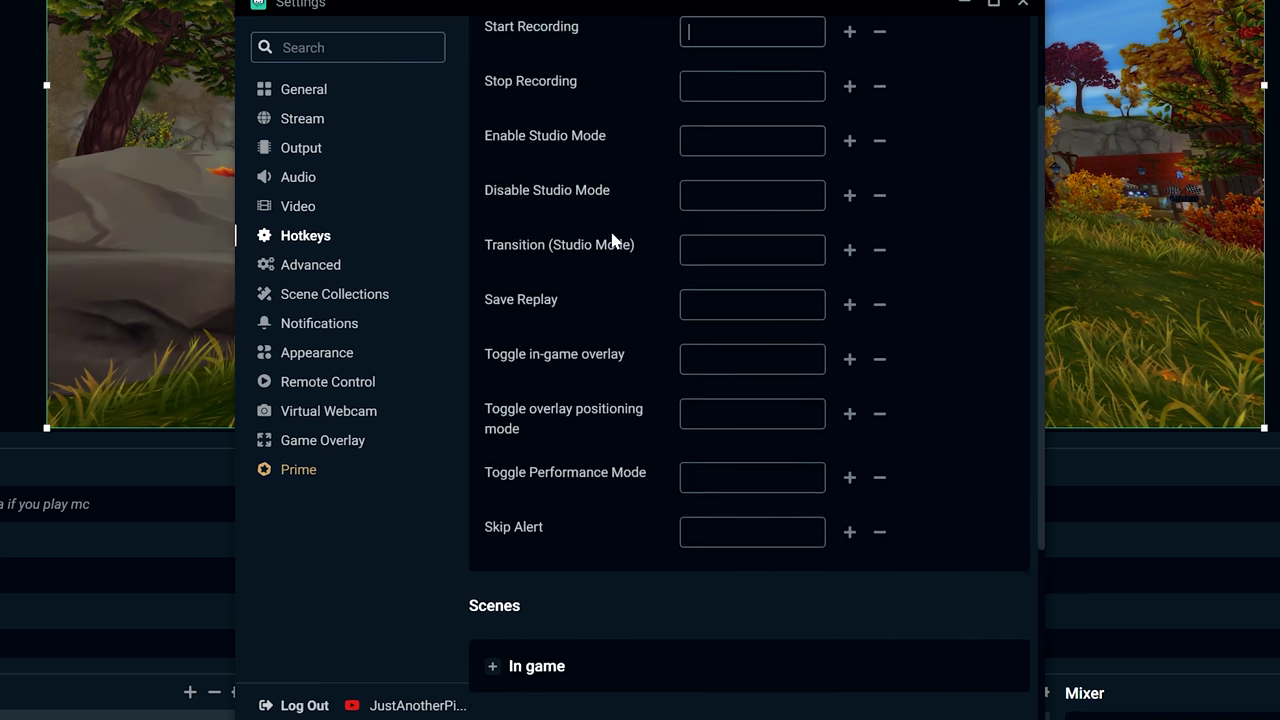
{"action": "scroll", "coordinate": [562, 460], "scroll_direction": "down", "scroll_amount": 1}
{"action": "scroll", "coordinate": [487, 545], "scroll_direction": "up", "scroll_amount": 1}
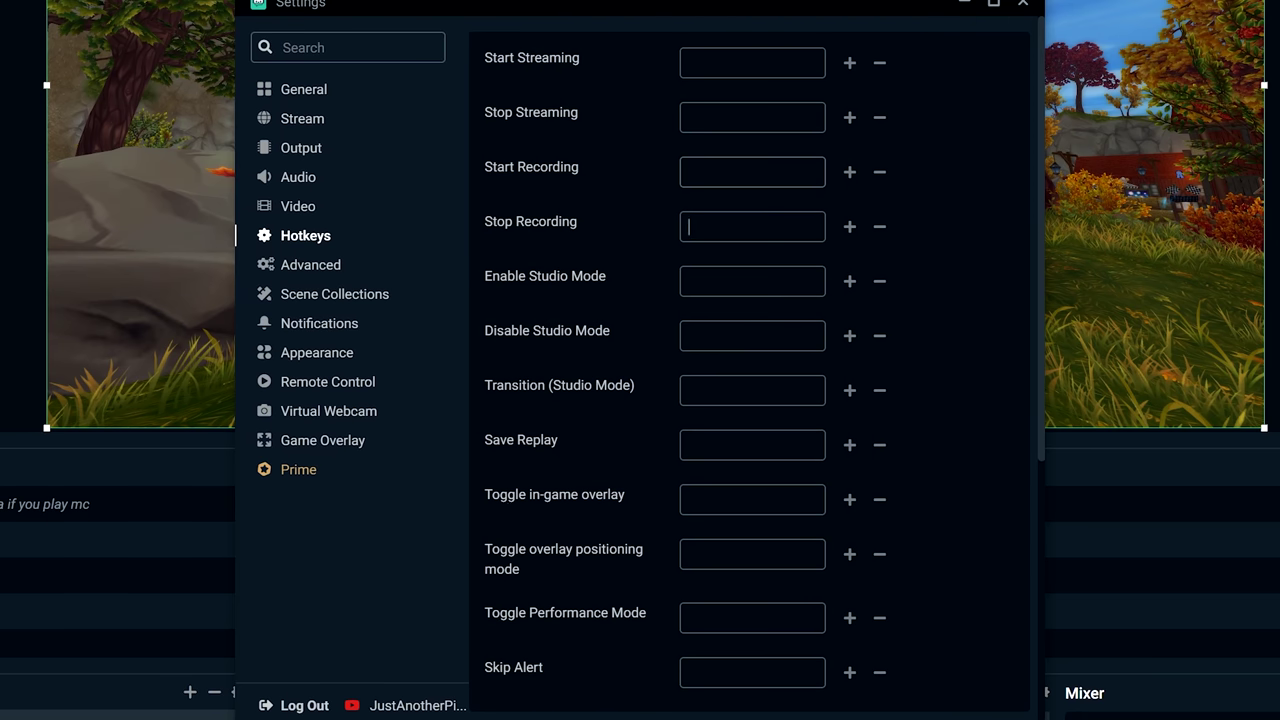
{"action": "left_click", "coordinate": [710, 172]}
{"action": "key", "text": "F7"}
{"action": "left_click", "coordinate": [710, 227]}
{"action": "key", "text": "F7"}
{"action": "left_click", "coordinate": [710, 172]}
Review all the advanced settings and check the process priority options, keeping Normal
{"action": "left_click", "coordinate": [310, 264]}
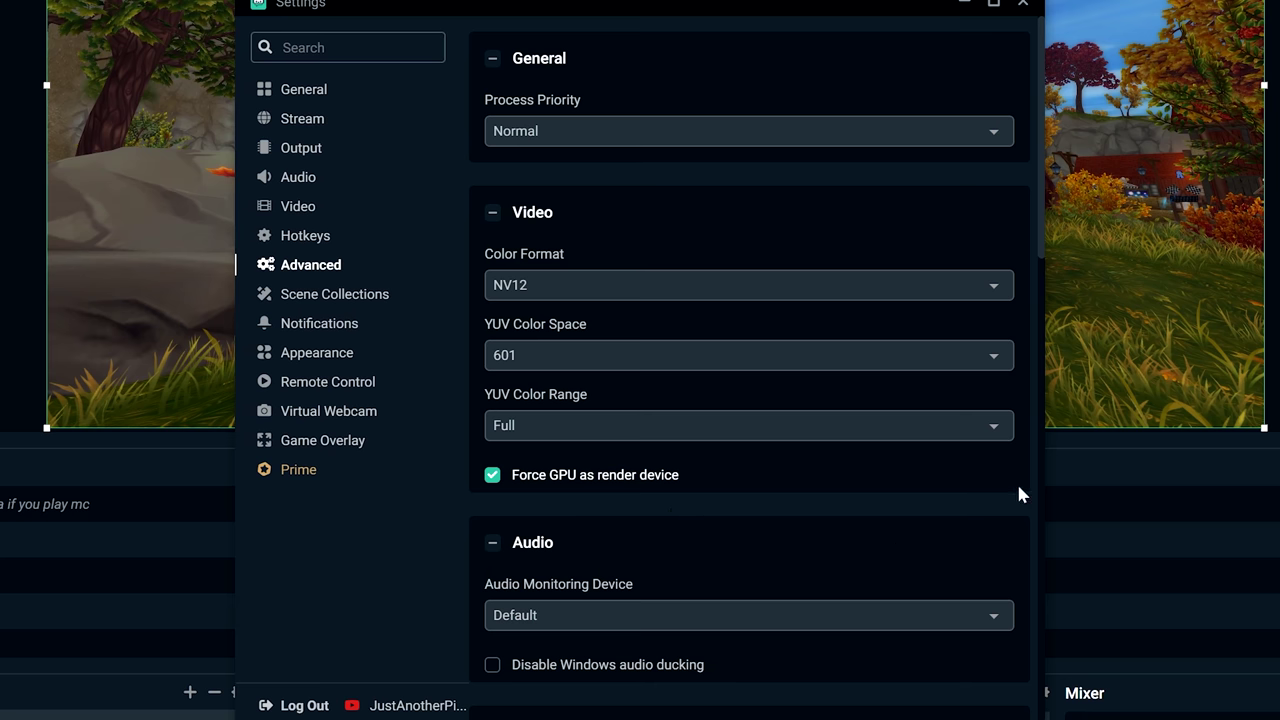
{"action": "scroll", "coordinate": [1008, 222], "scroll_direction": "down", "scroll_amount": 1}
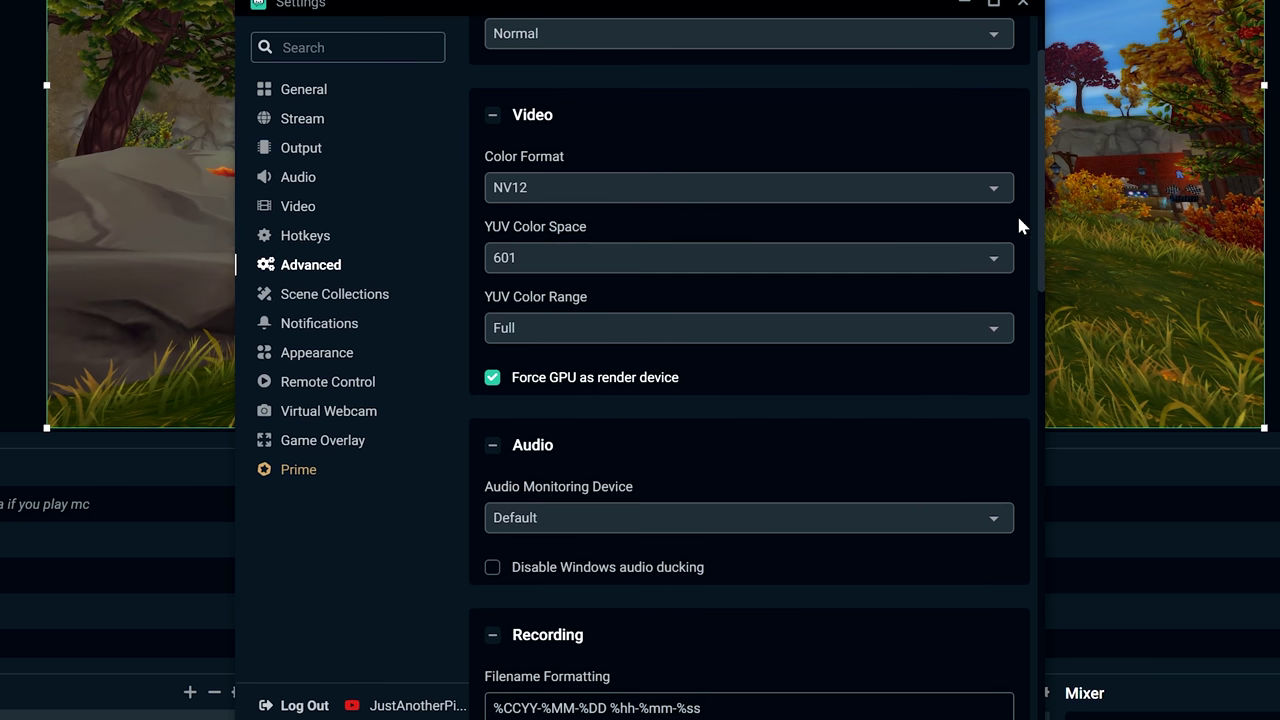
{"action": "scroll", "coordinate": [1019, 226], "scroll_direction": "down", "scroll_amount": 1}
{"action": "scroll", "coordinate": [1022, 228], "scroll_direction": "down", "scroll_amount": 7}
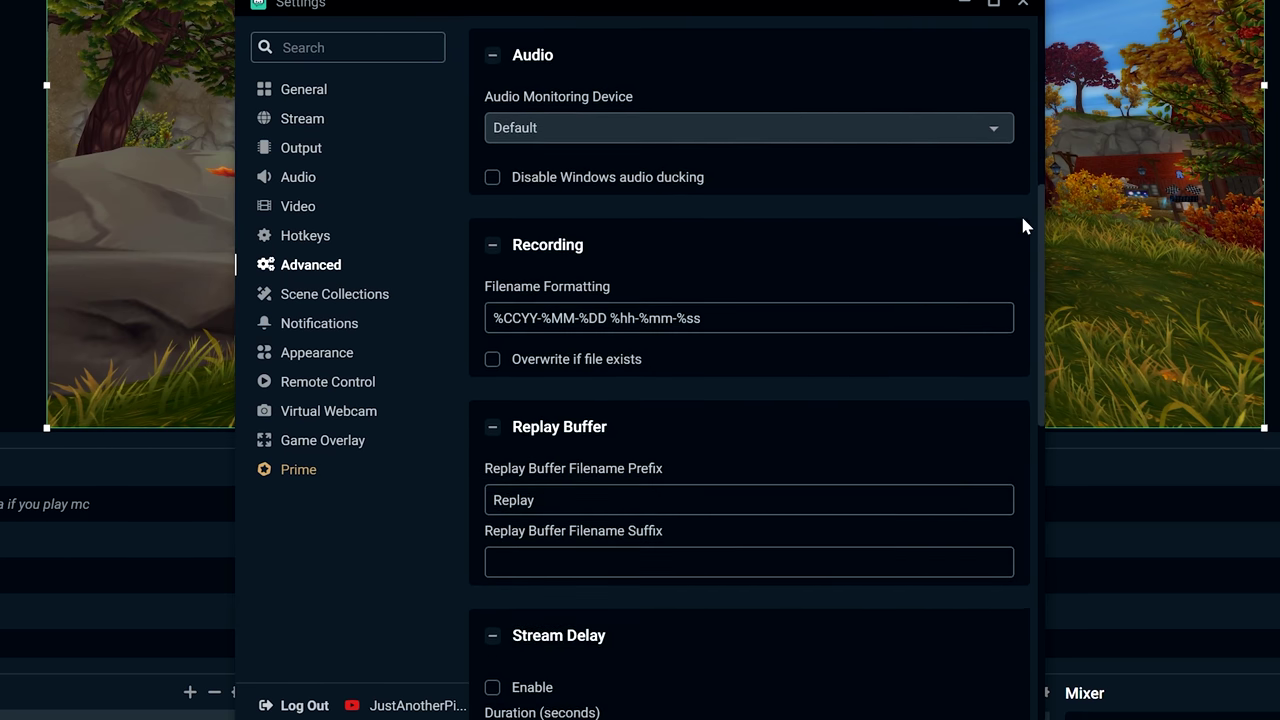
{"action": "scroll", "coordinate": [1021, 265], "scroll_direction": "down", "scroll_amount": 4}
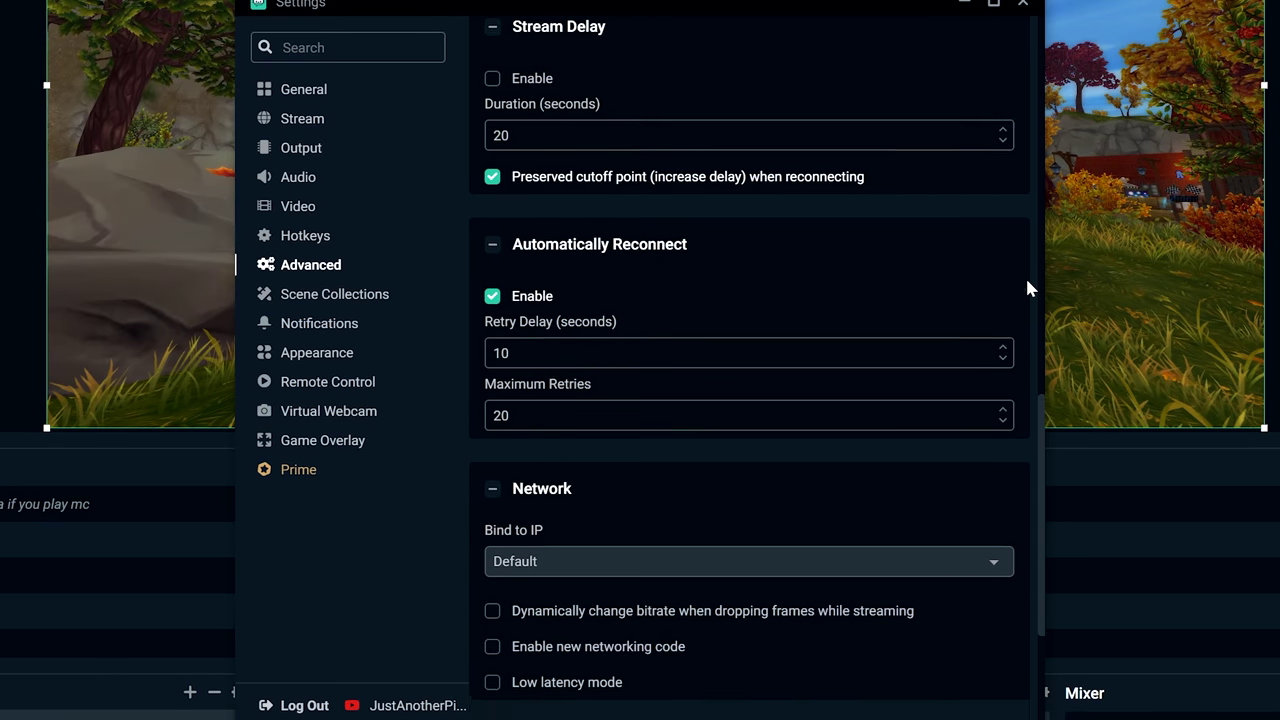
{"action": "scroll", "coordinate": [1012, 423], "scroll_direction": "down", "scroll_amount": 1}
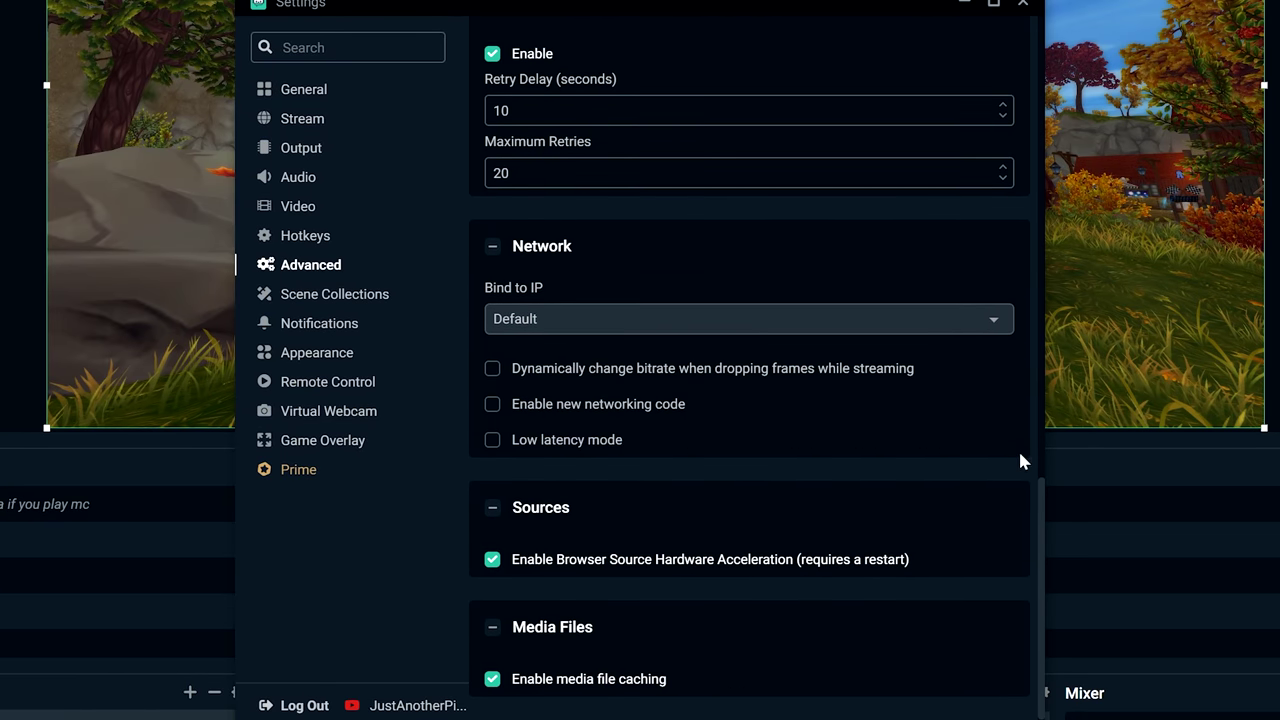
{"action": "scroll", "coordinate": [1020, 457], "scroll_direction": "up", "scroll_amount": 10}
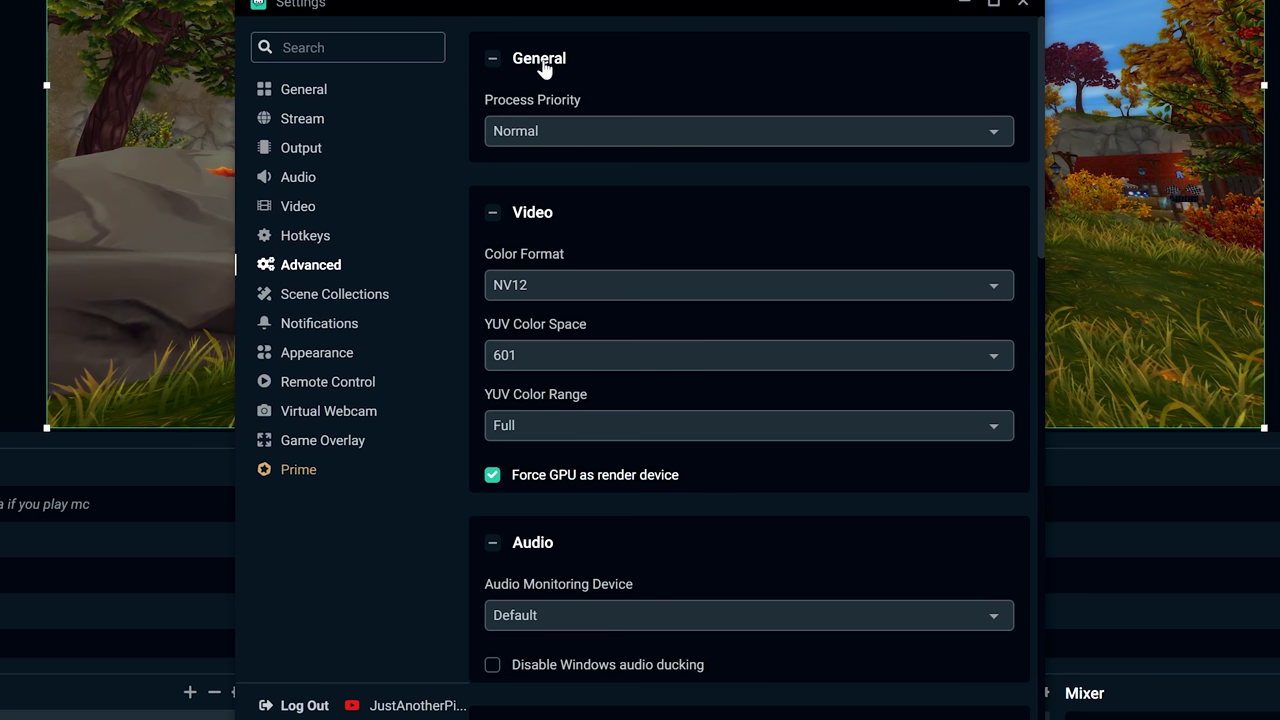
{"action": "left_click", "coordinate": [590, 133]}
{"action": "left_click", "coordinate": [632, 94]}
Look over the scene collections, notifications, appearance, remote control, virtual webcam and game overlay settings, then close the settings window
{"action": "left_click", "coordinate": [352, 302]}
{"action": "left_click", "coordinate": [310, 336]}
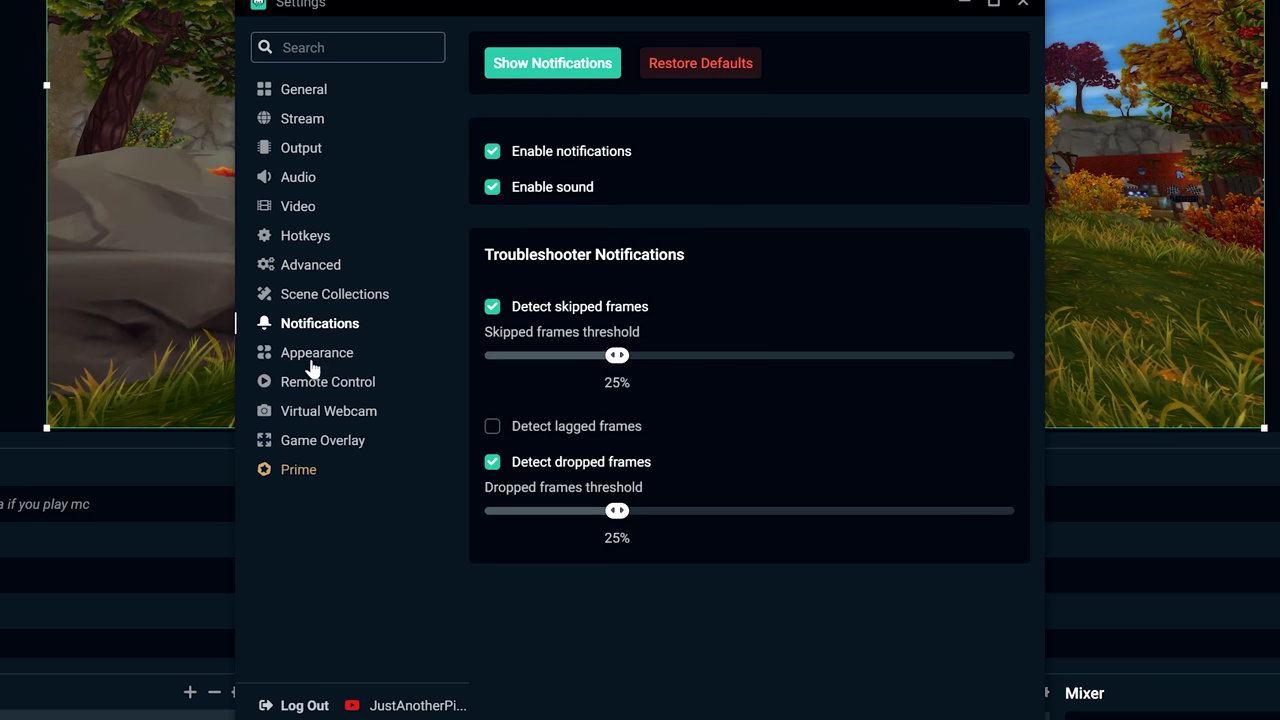
{"action": "left_click", "coordinate": [313, 362]}
{"action": "left_click", "coordinate": [313, 386]}
{"action": "left_click", "coordinate": [310, 418]}
{"action": "left_click", "coordinate": [304, 446]}
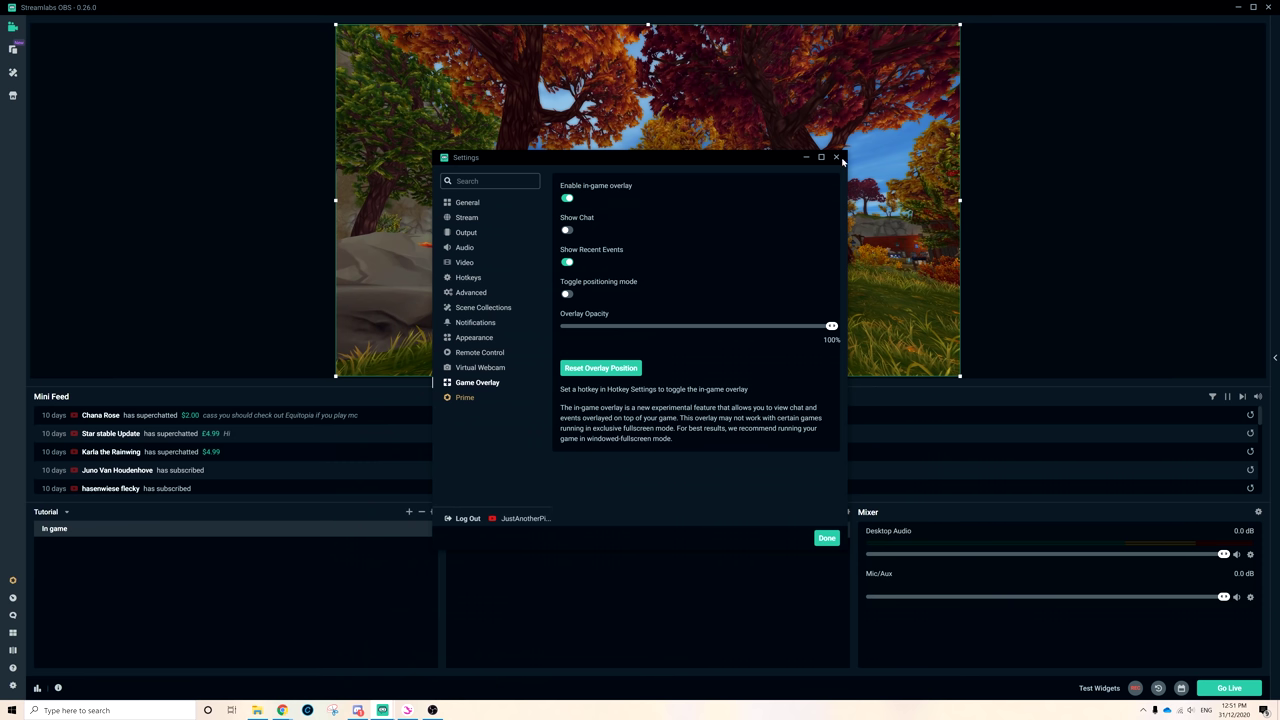
{"action": "left_click", "coordinate": [839, 158]}
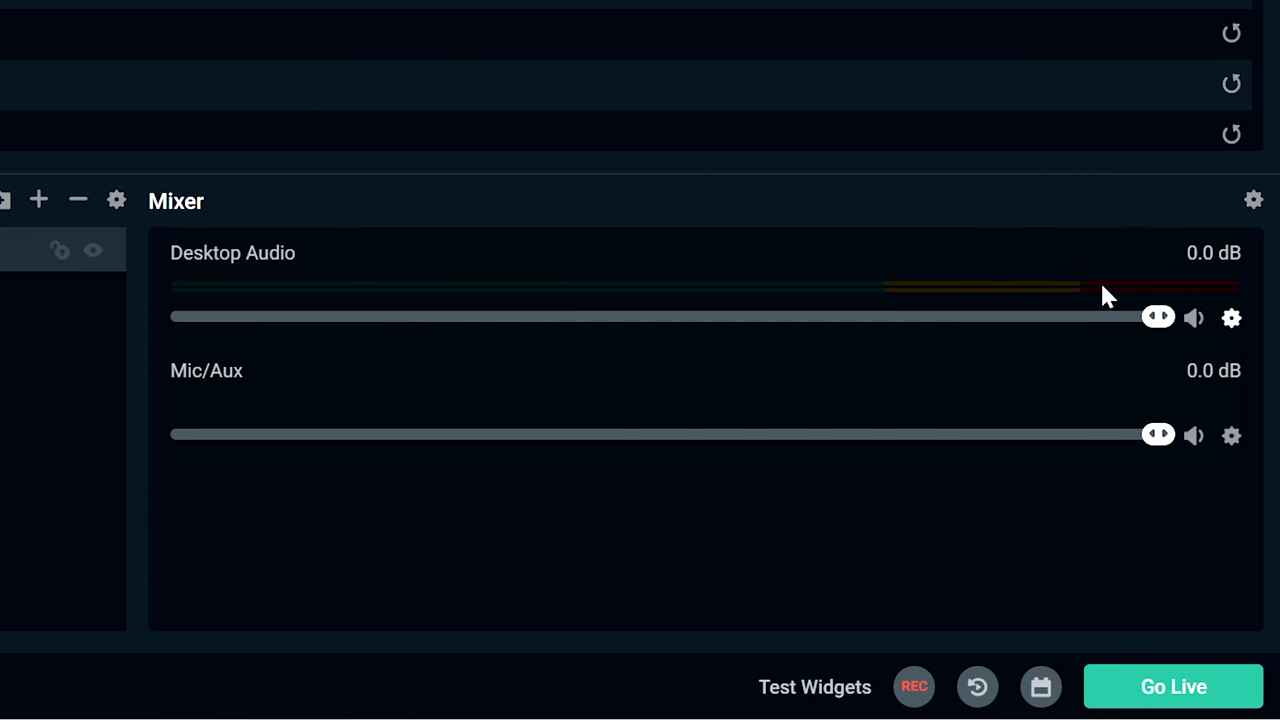
Set the Desktop Audio capture device to Speakers (Razer Kraken Kitty Edition) and confirm its properties
{"action": "left_click", "coordinate": [1233, 322]}
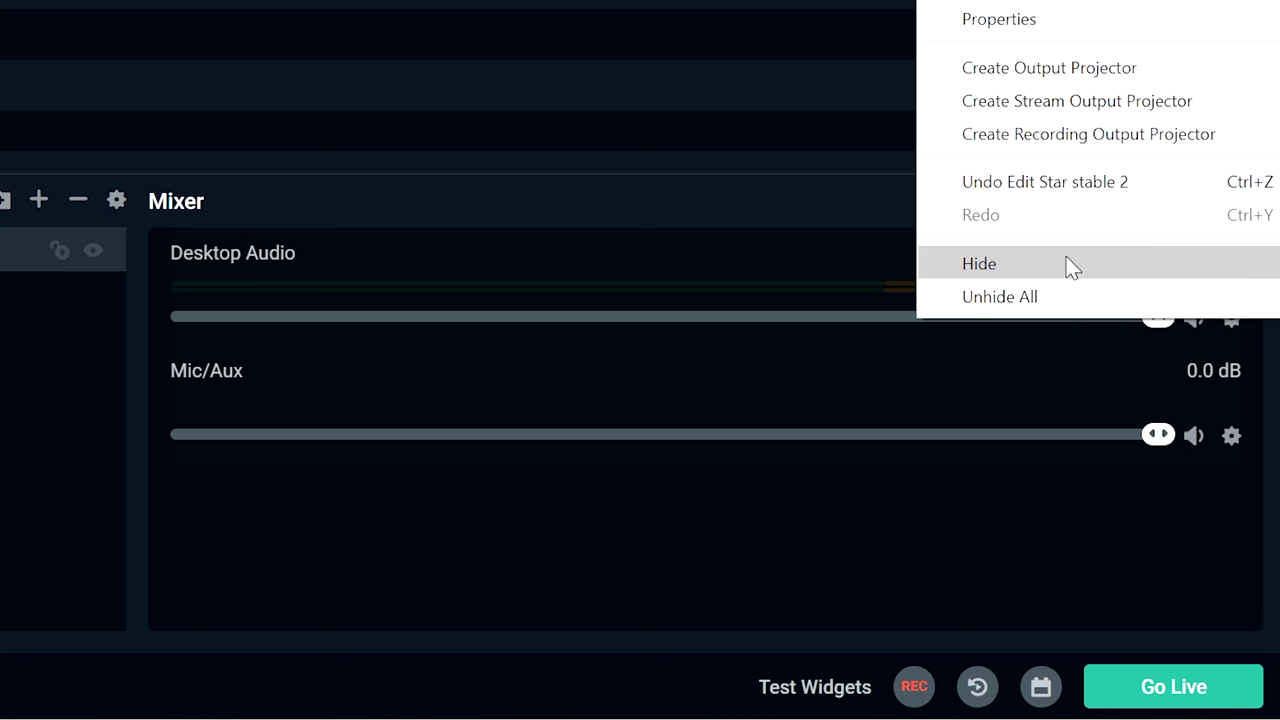
{"action": "left_click", "coordinate": [1018, 36]}
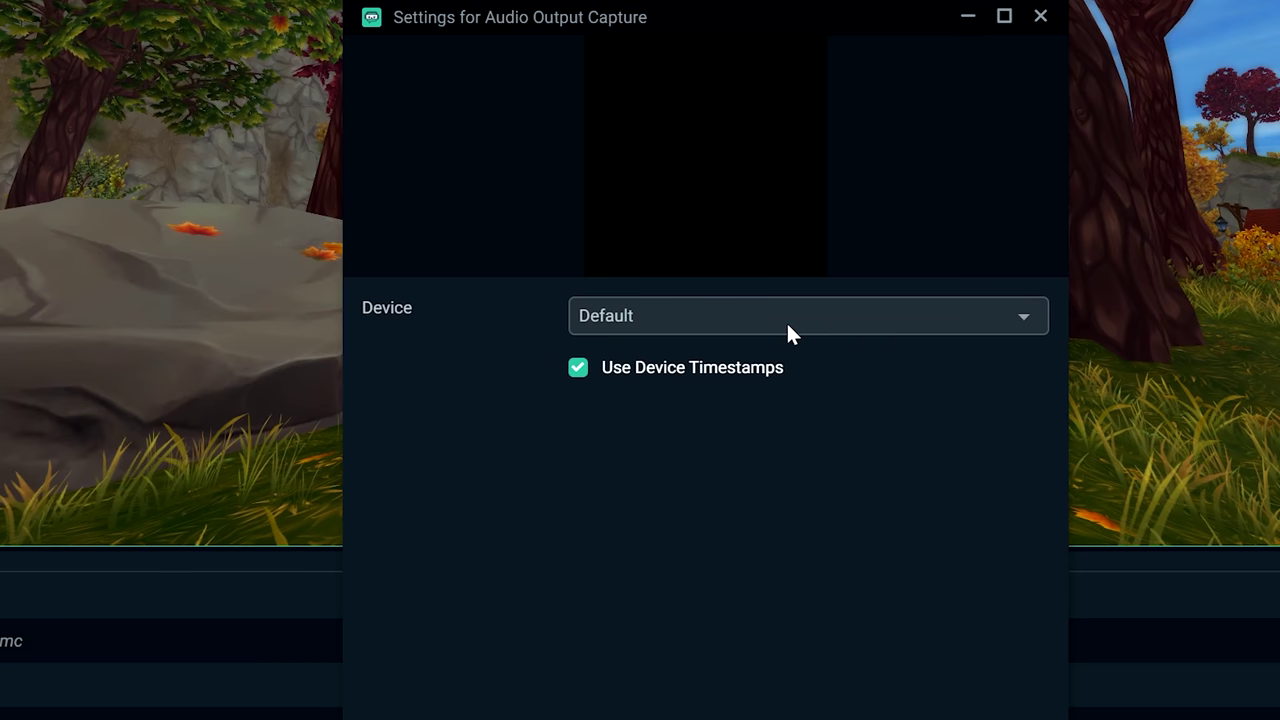
{"action": "left_click", "coordinate": [786, 318]}
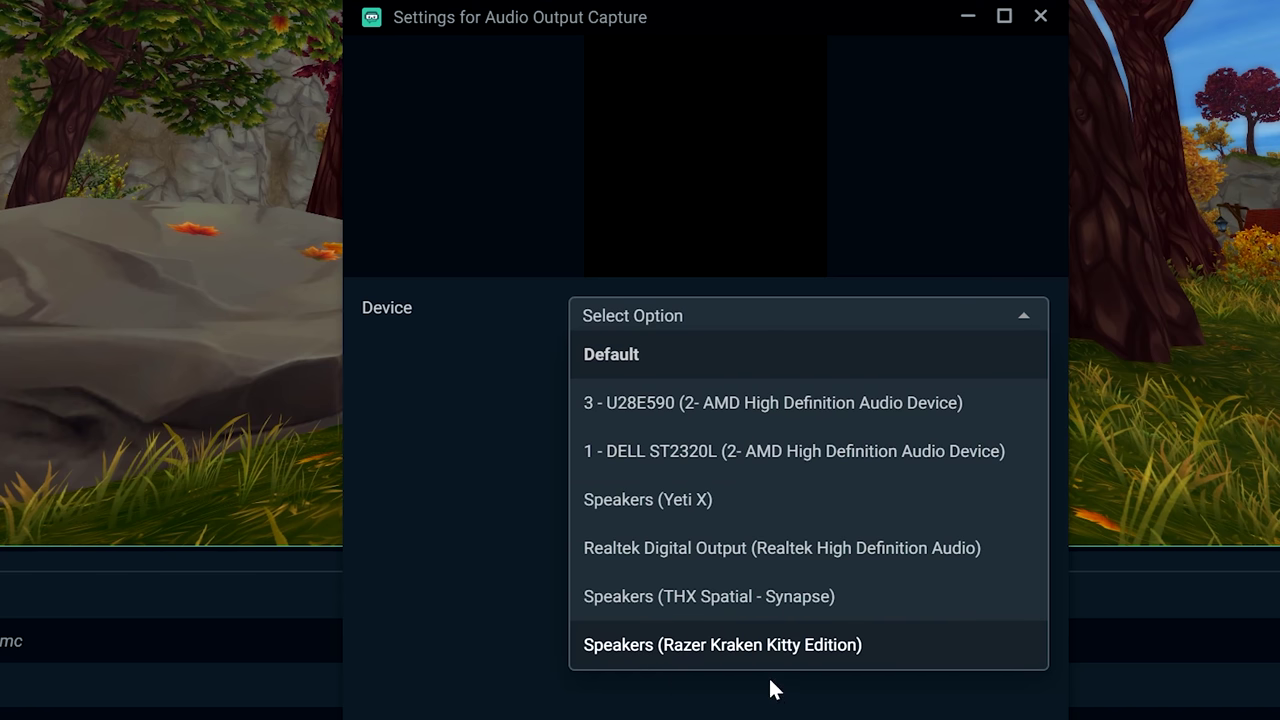
{"action": "left_click", "coordinate": [766, 648]}
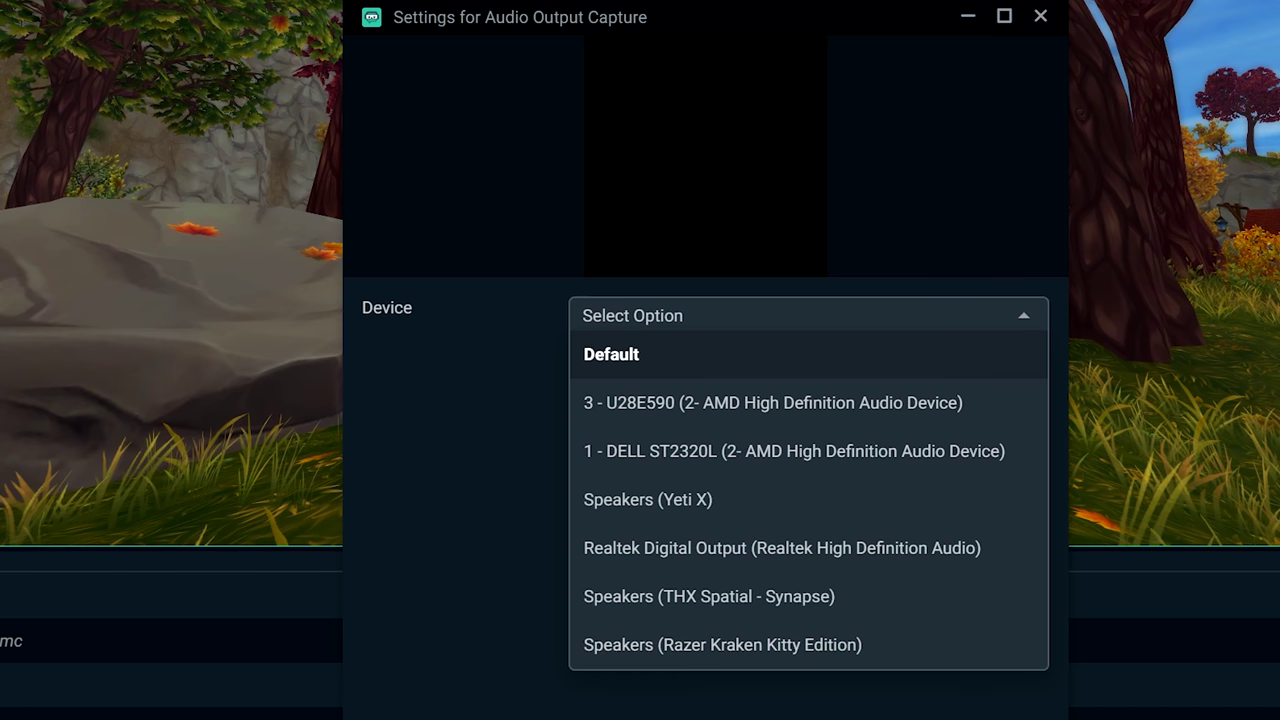
{"action": "left_click", "coordinate": [683, 648]}
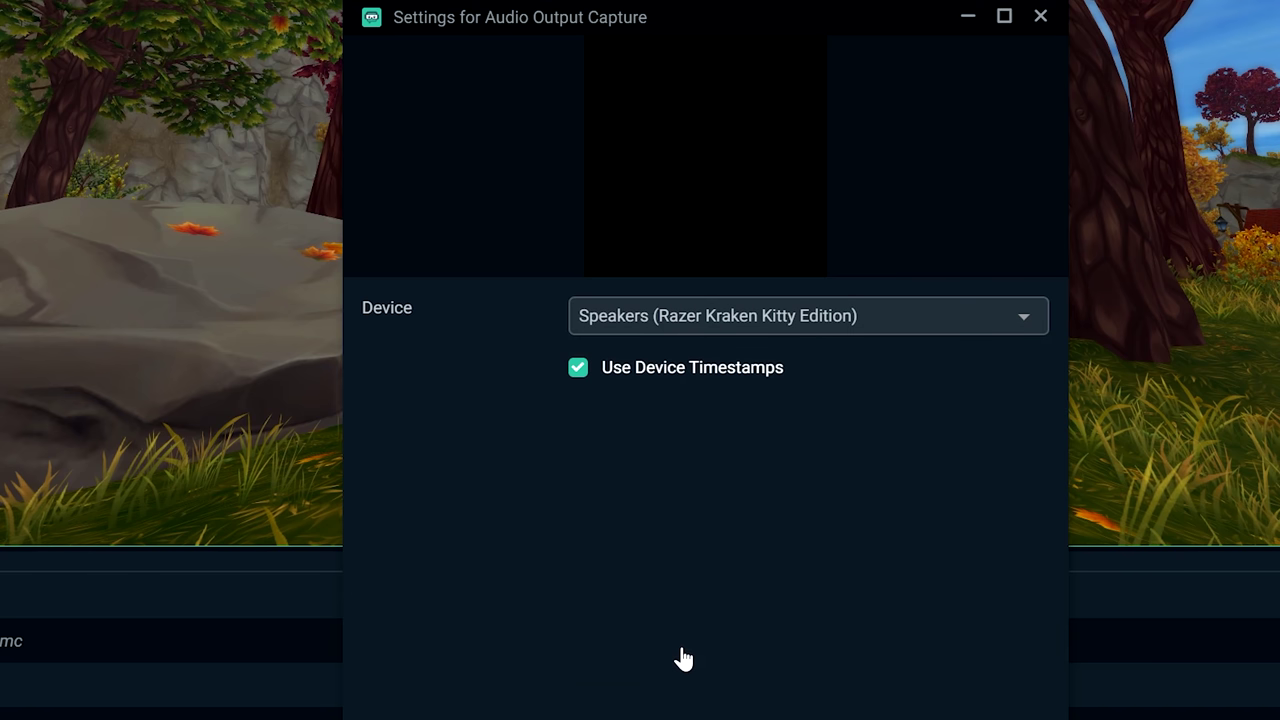
{"action": "key", "text": "Return"}
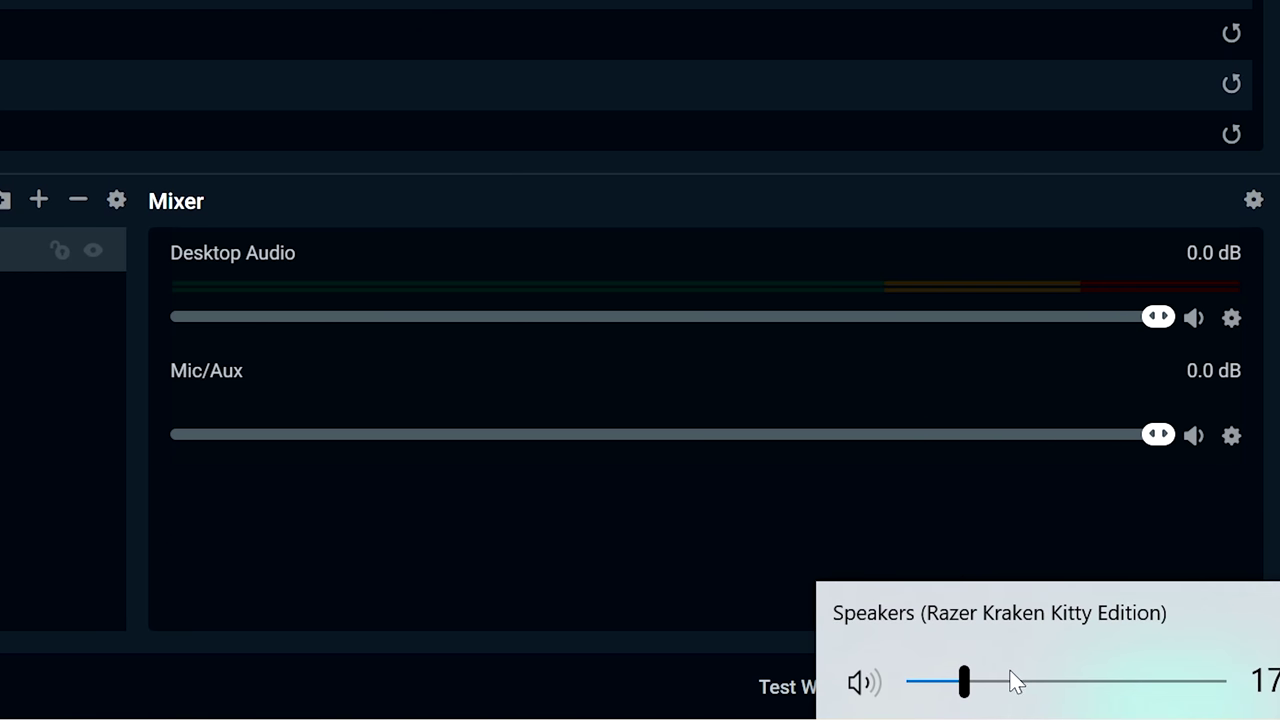
Test the Desktop Audio level meter by adjusting the system volume of the Razer Kraken Kitty Edition speakers
{"action": "left_click", "coordinate": [988, 684]}
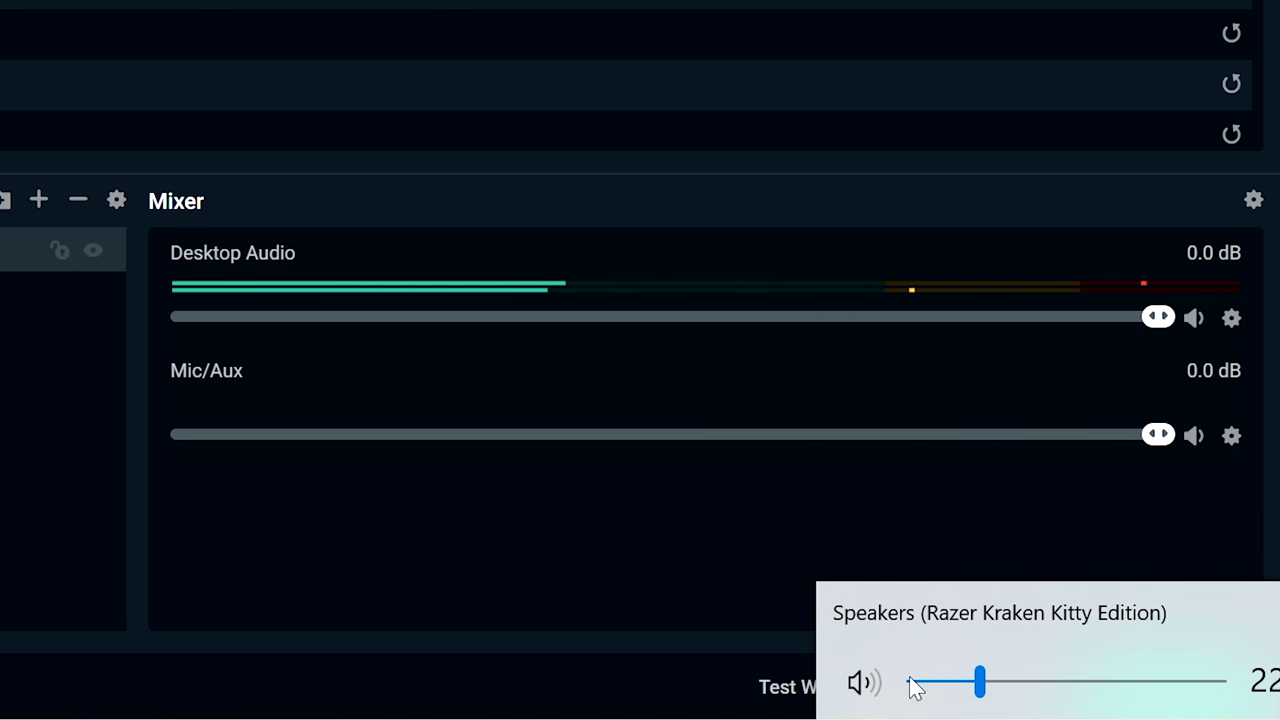
{"action": "left_click_drag", "start_coordinate": [944, 684], "coordinate": [957, 685]}
{"action": "left_click", "coordinate": [573, 558]}
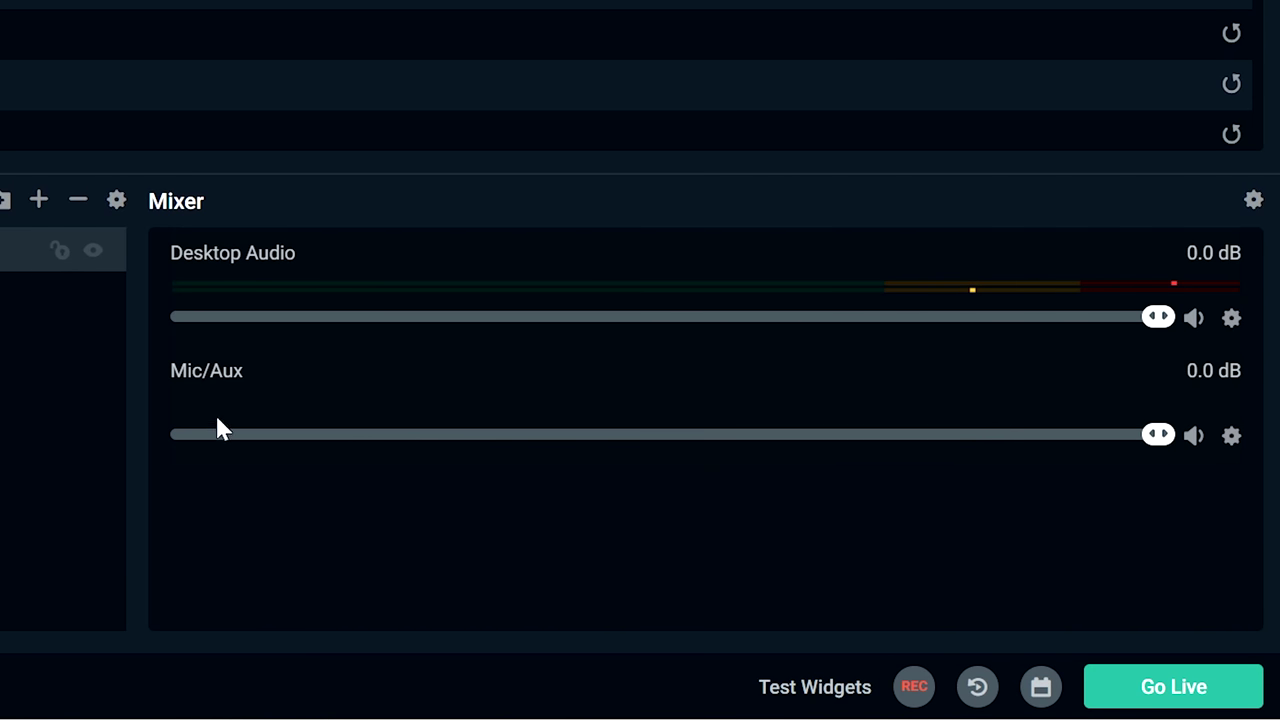
Open the properties of the Mic/Aux audio source in the mixer
{"action": "left_click", "coordinate": [1232, 437]}
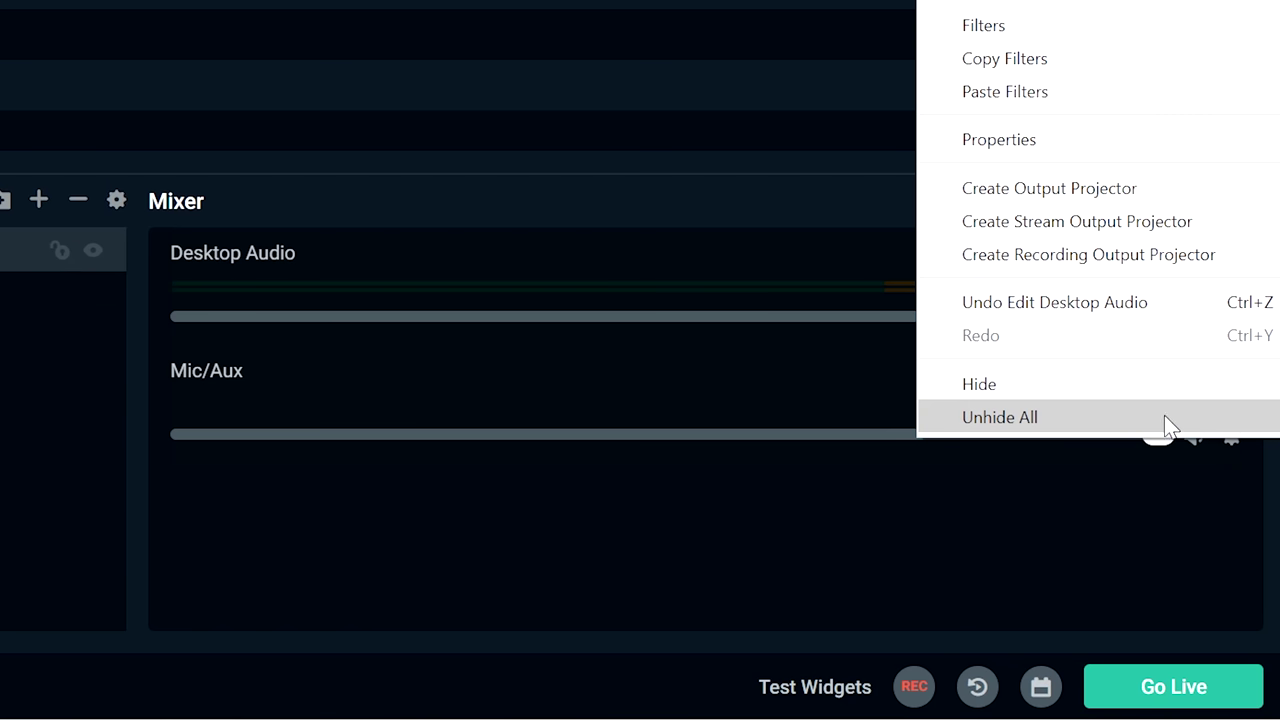
{"action": "left_click", "coordinate": [997, 150]}
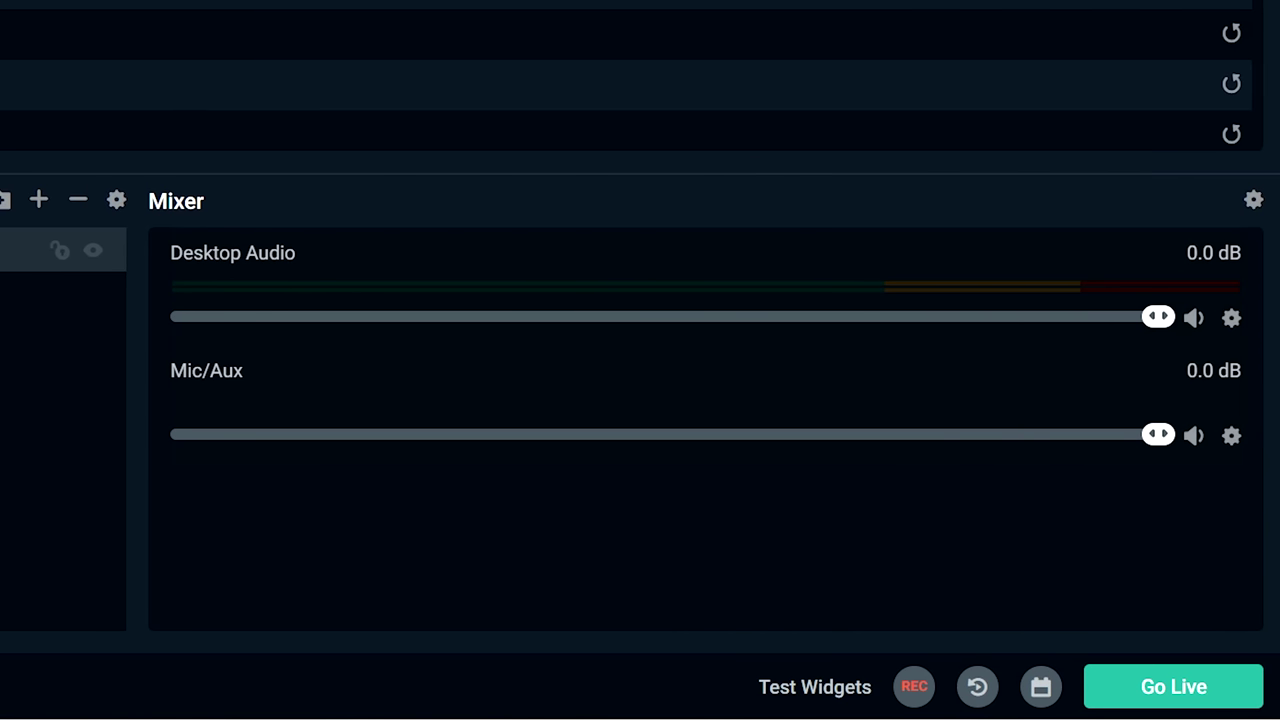